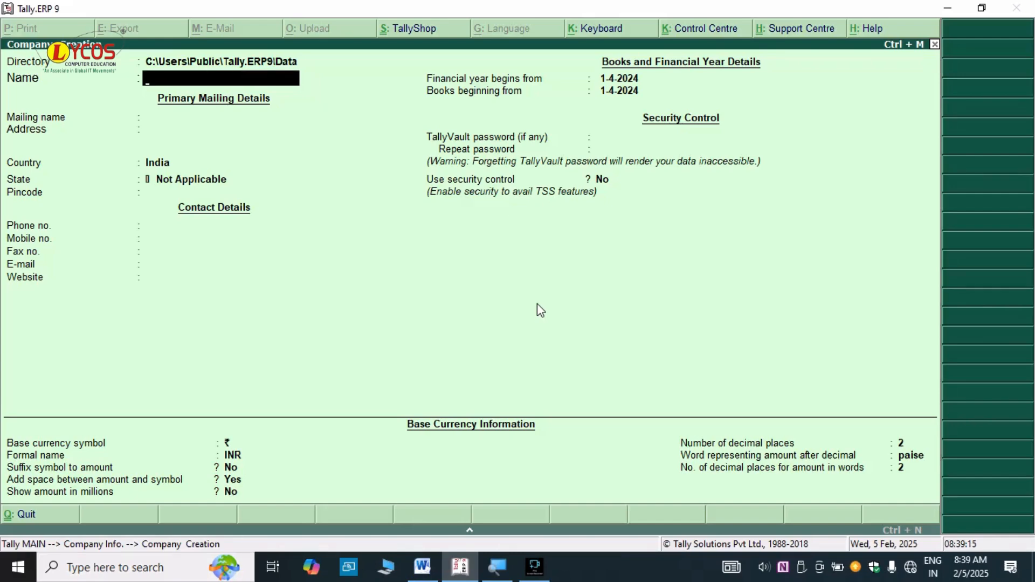
# - Switch from Tally's Company Creation form to the Word notes 'tally new 2024'
pyautogui.hotkey('alt', 'Tab')
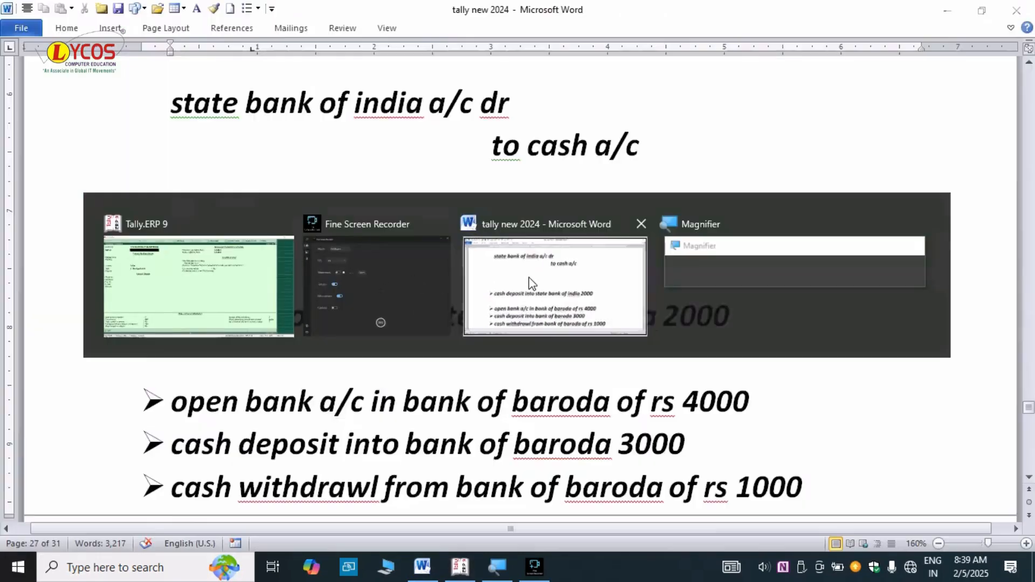
# - Undo the Word spacing edits to restore the 'started business with cash 100000' item
pyautogui.click(533, 284)
pyautogui.scroll(4, 442, 353)
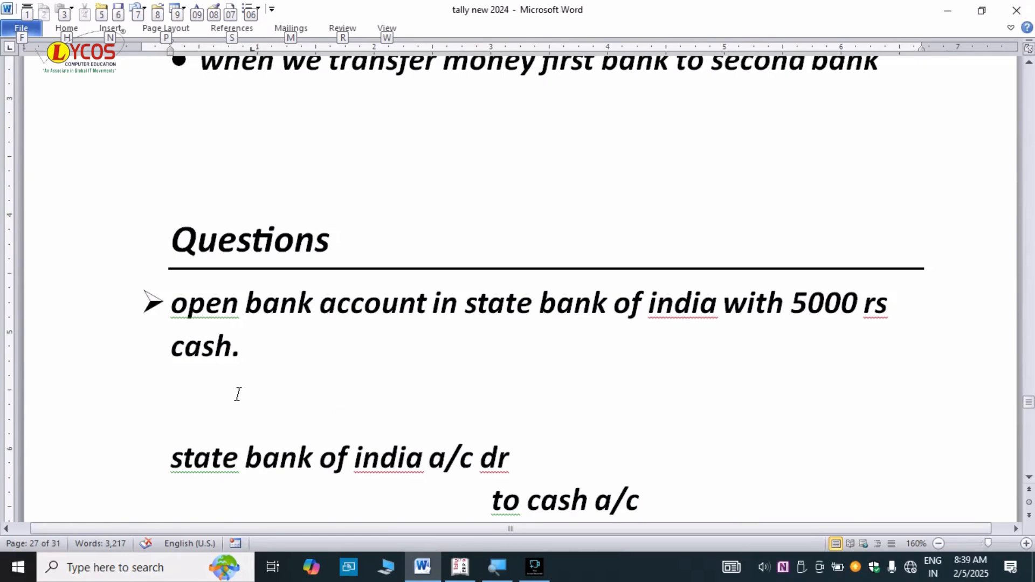
pyautogui.scroll(-2, 261, 382)
pyautogui.hotkey('ctrl', 'z')
pyautogui.hotkey('ctrl', 'z')
pyautogui.hotkey('ctrl', 'z')
pyautogui.hotkey('ctrl', 'z')
pyautogui.hotkey('ctrl', 'z')
pyautogui.hotkey('ctrl', 'z')
pyautogui.hotkey('ctrl', 'z')
pyautogui.hotkey('ctrl', 'z')
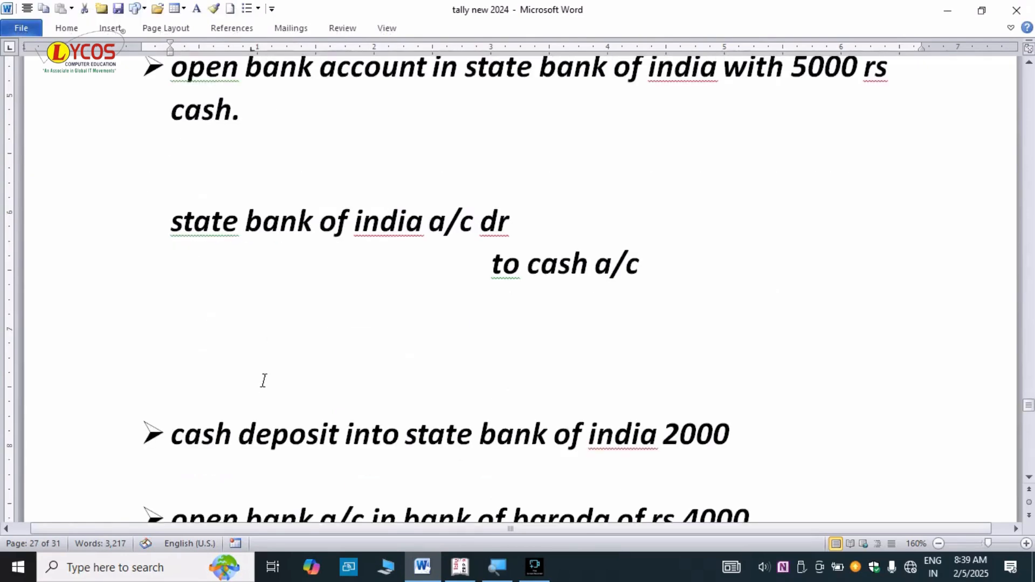
pyautogui.hotkey('ctrl', 'z')
pyautogui.hotkey('ctrl', 'z')
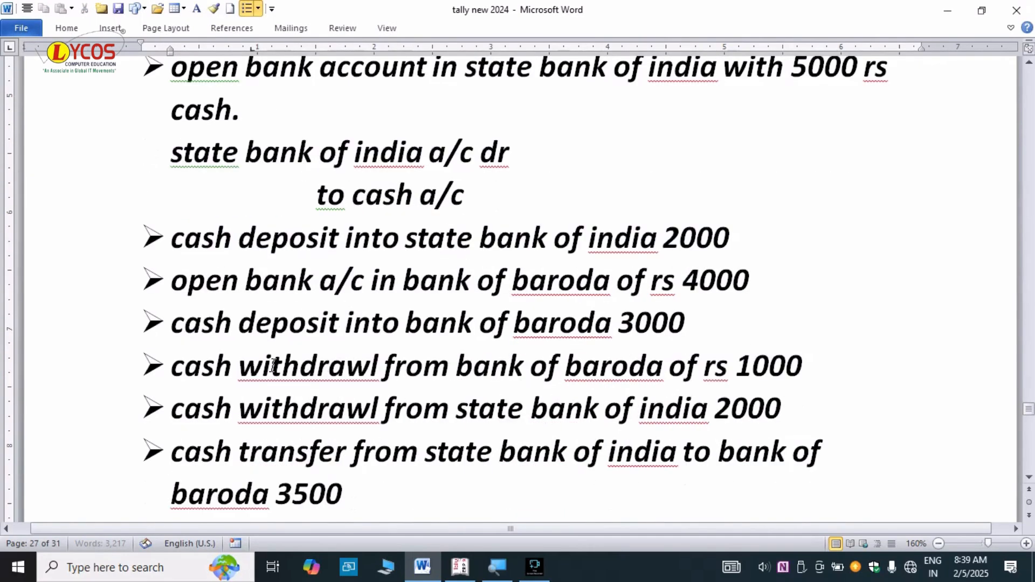
# - Click through the list's bullets, then return to Tally's Company Creation form
pyautogui.click(454, 356)
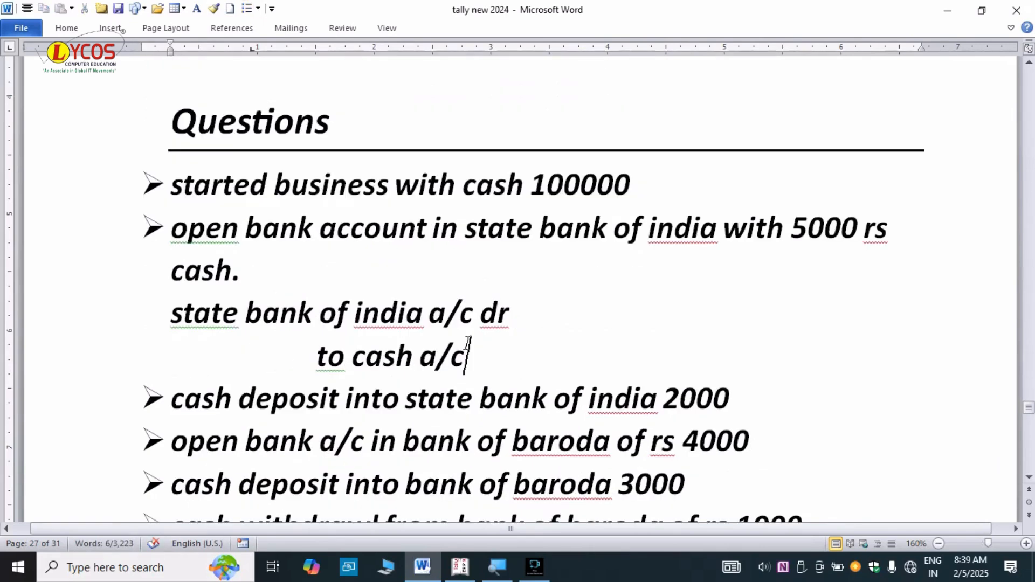
pyautogui.click(153, 184)
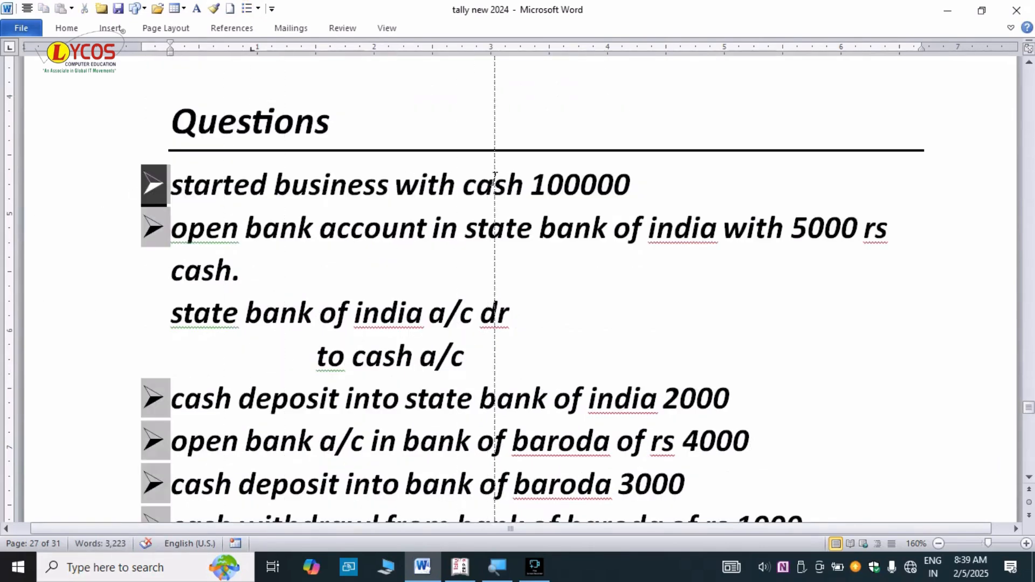
pyautogui.click(283, 221)
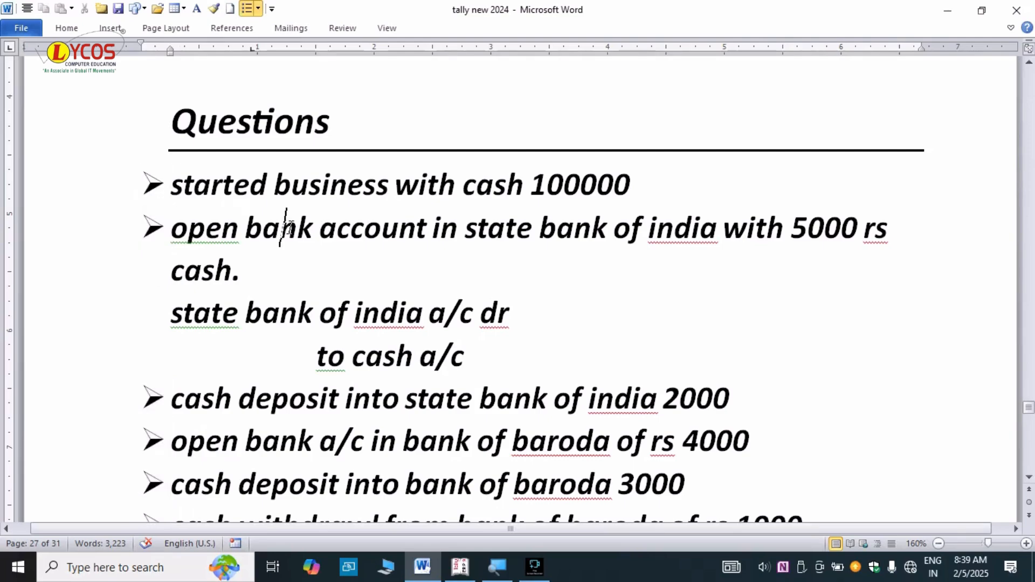
pyautogui.hotkey('alt', 'Tab')
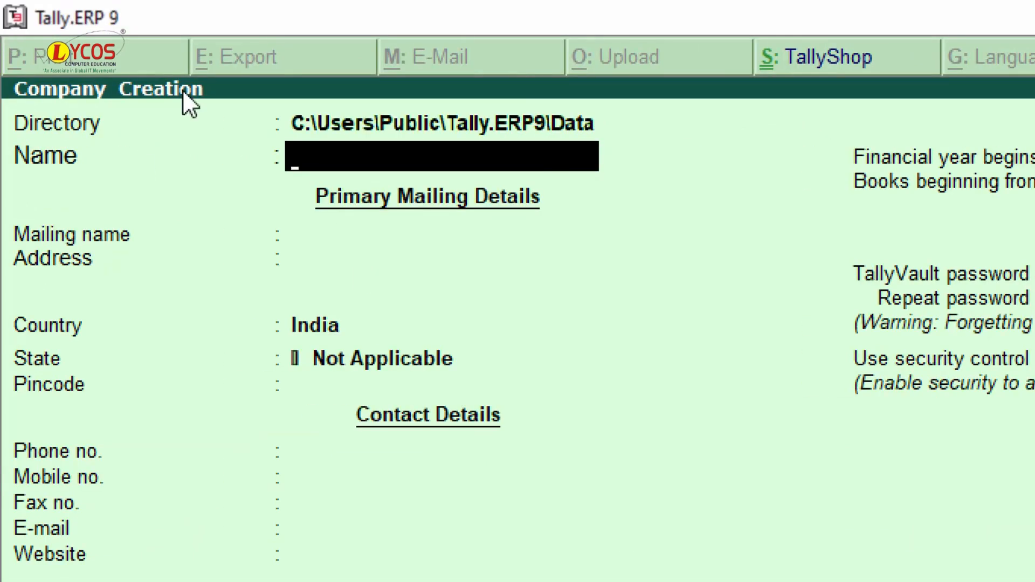
# - Name the company RP Ltd, enter its address, and set the state to Uttar Pradesh
pyautogui.write('RP Ltd')
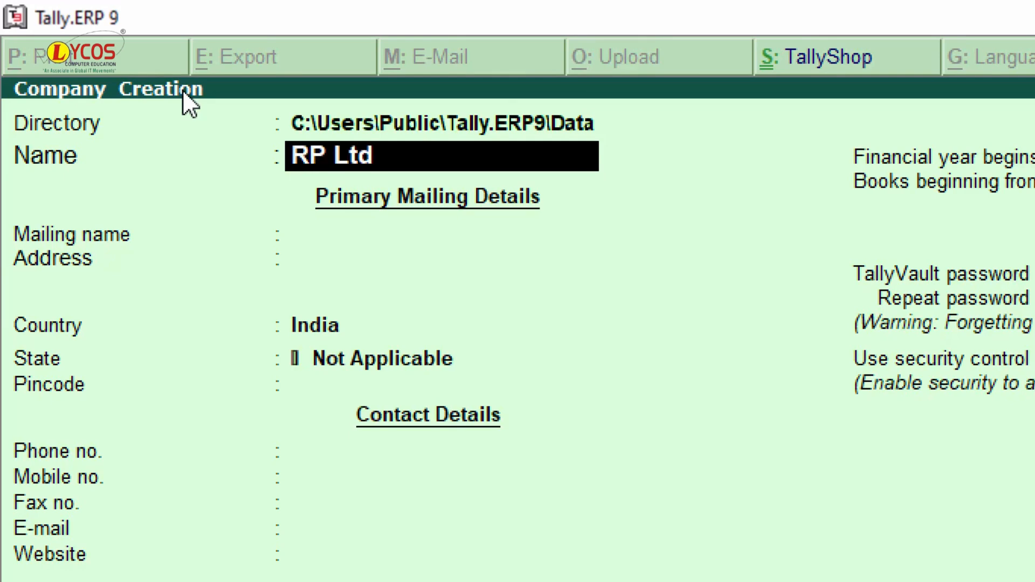
pyautogui.press('Return')
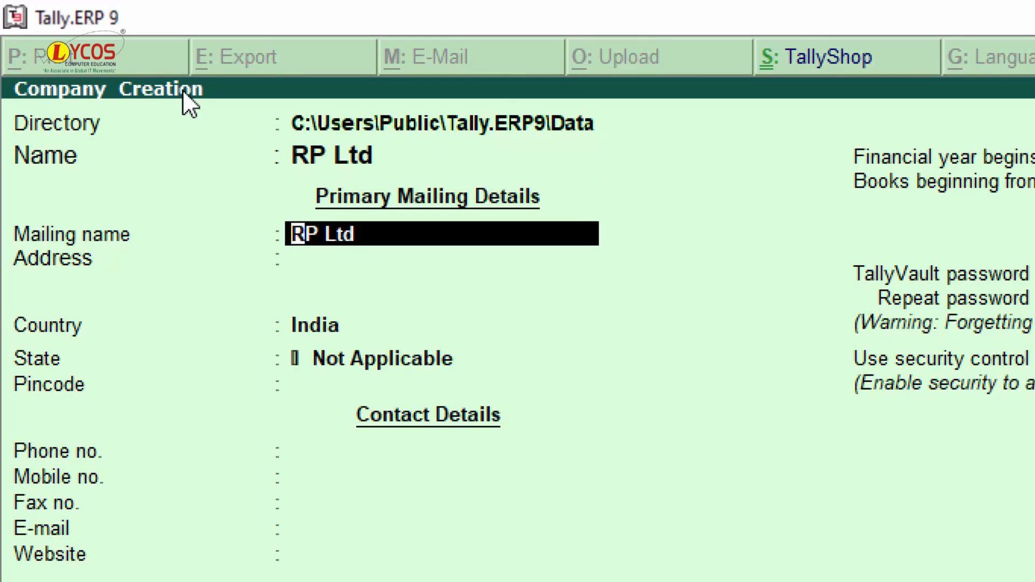
pyautogui.press('Return')
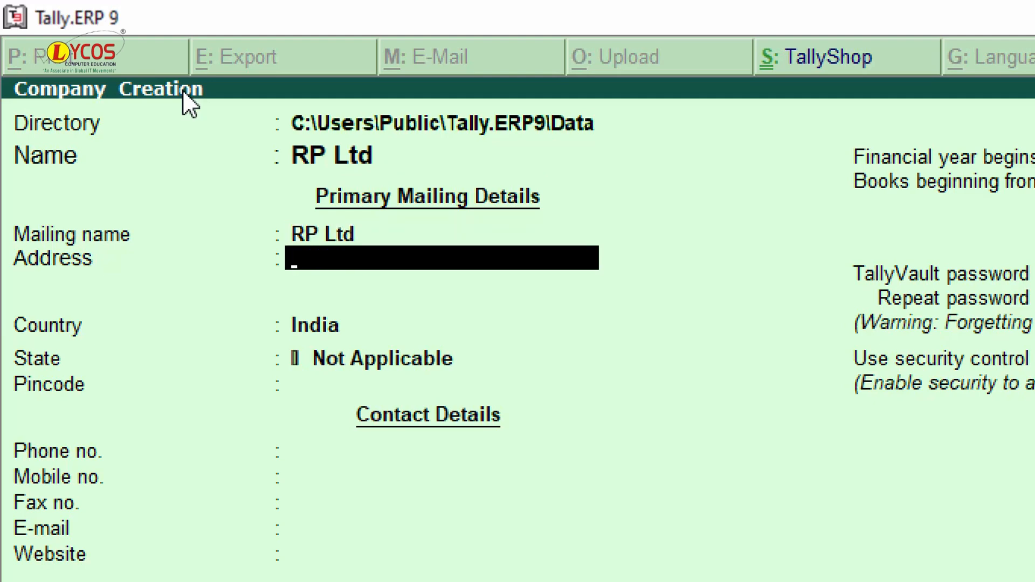
pyautogui.write('Bada Chaura')
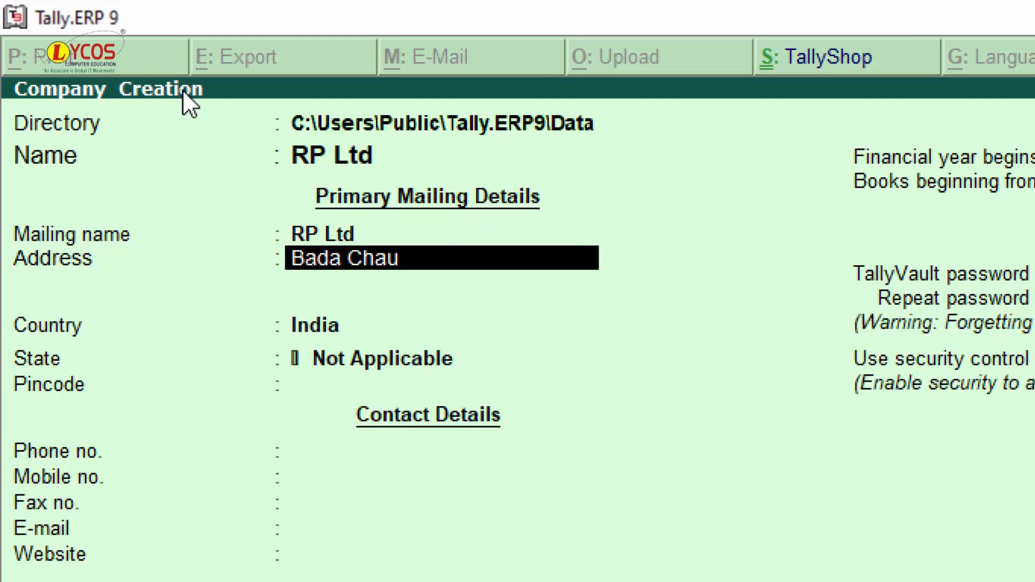
pyautogui.write('ha')
pyautogui.press('Return')
pyautogui.press('Return')
pyautogui.press('Return')
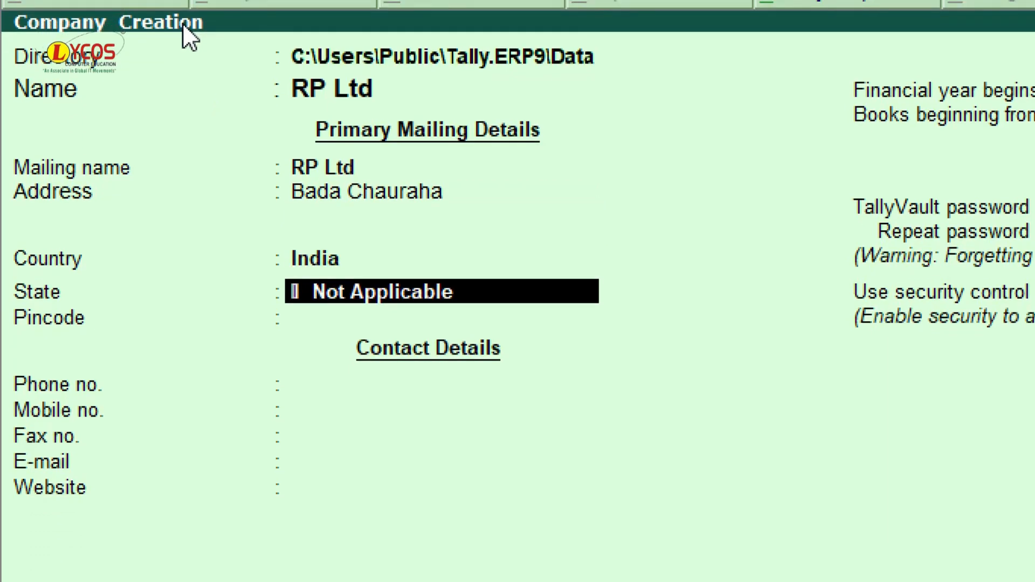
pyautogui.write('Uttar')
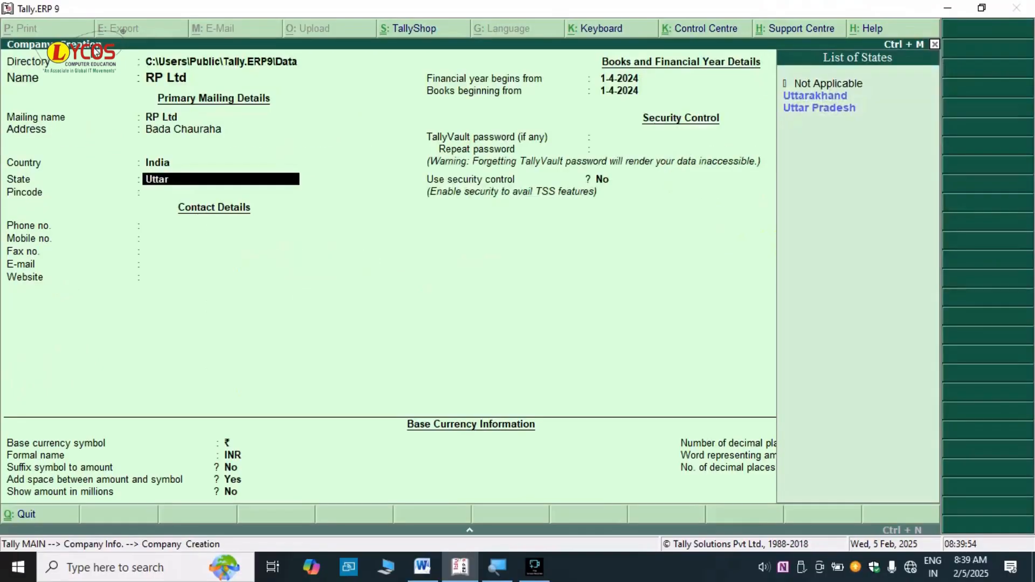
pyautogui.press('Down')
pyautogui.press('Down')
pyautogui.press('Return')
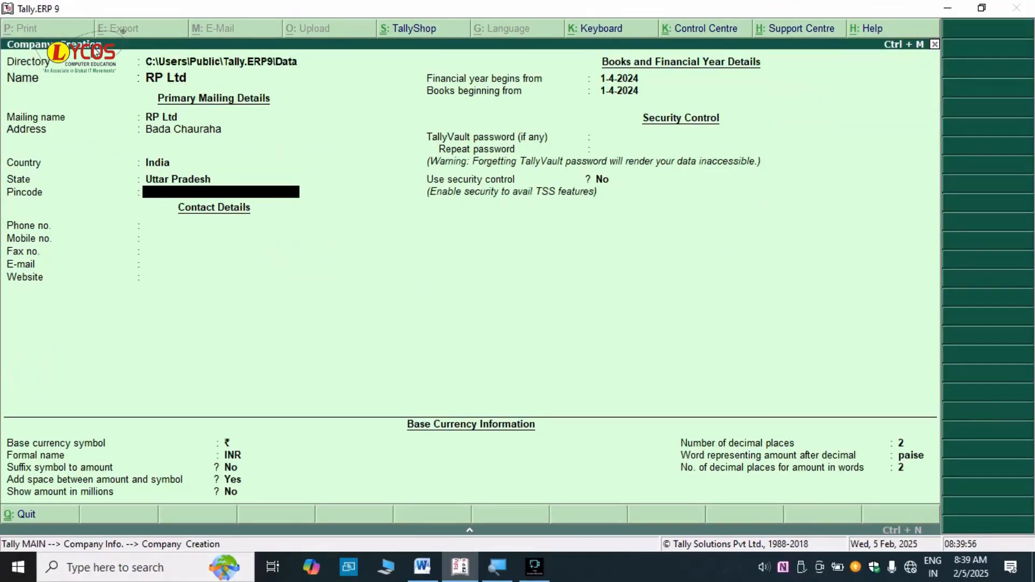
# - Enter the pincode, phone, mobile and fax numbers, and accept to create RP Ltd
pyautogui.write('208001')
pyautogui.press('Return')
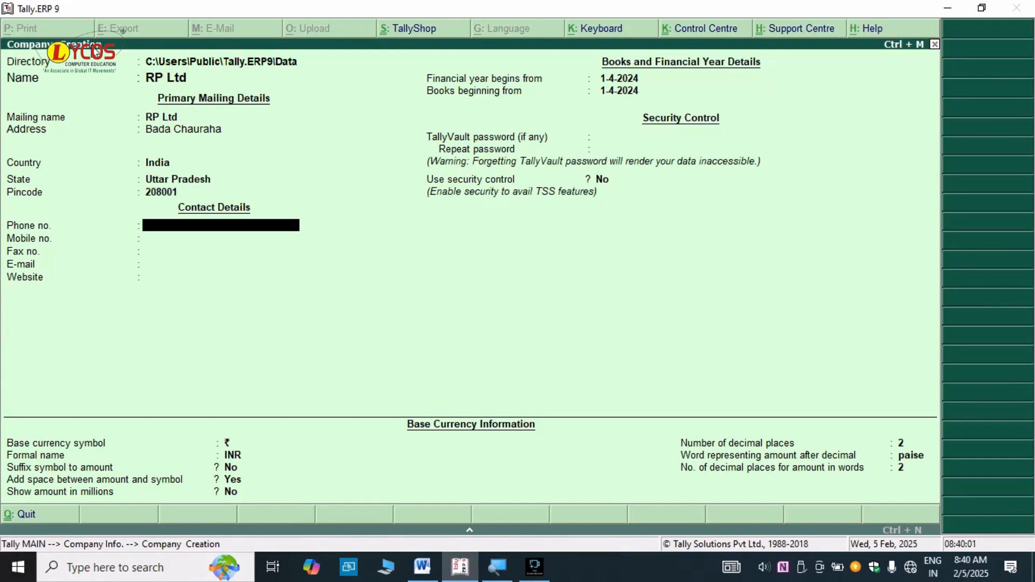
pyautogui.press('Return')
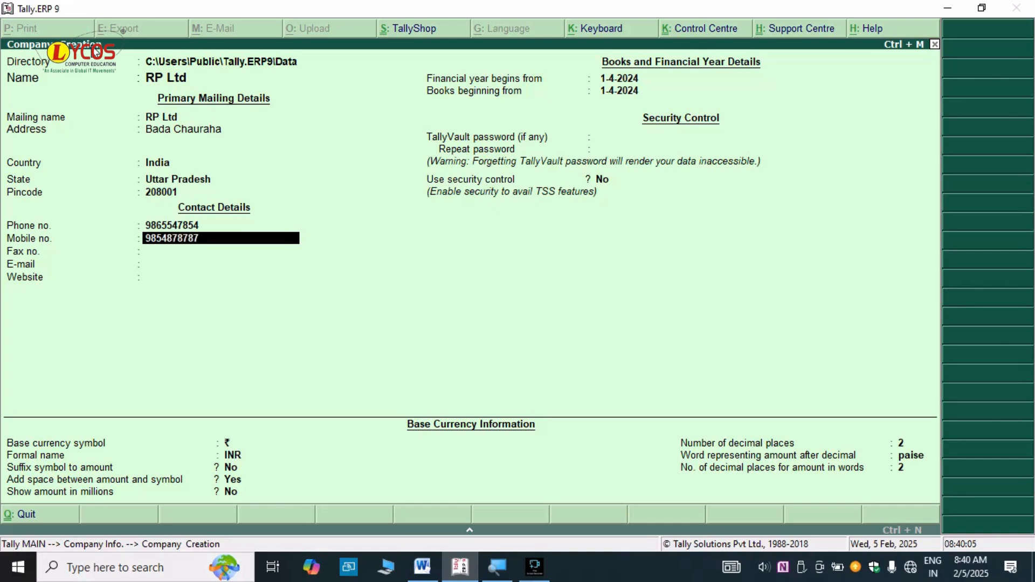
pyautogui.press('Return')
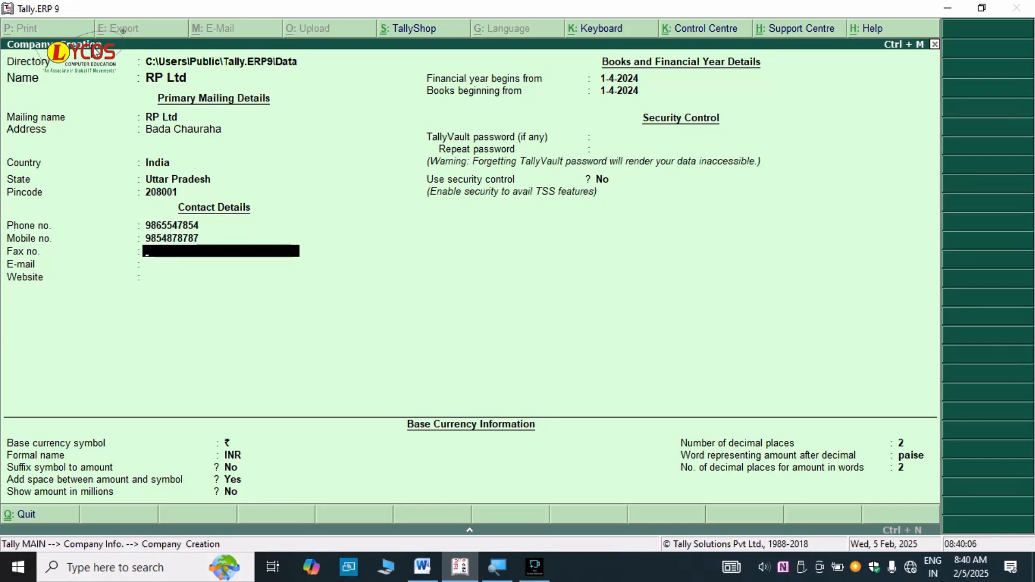
pyautogui.write('5479887')
pyautogui.press('Return')
pyautogui.press('Return')
pyautogui.press('Return')
pyautogui.press('Return')
pyautogui.press('Return')
pyautogui.press('Return')
pyautogui.press('Return')
pyautogui.press('Return')
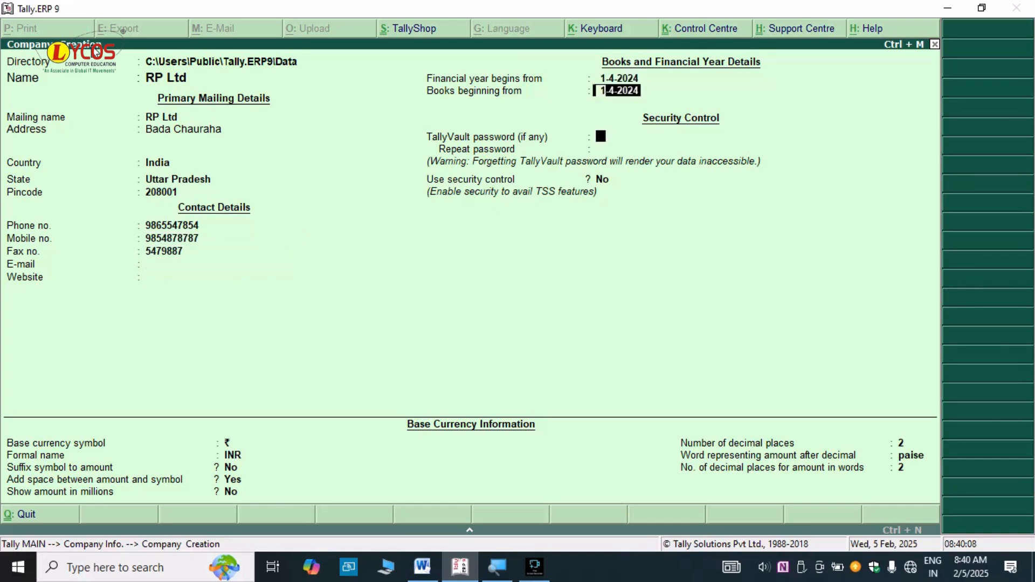
pyautogui.press('Return')
pyautogui.press('Return')
pyautogui.press('Return')
pyautogui.press('Return')
pyautogui.press('Return')
pyautogui.press('Return')
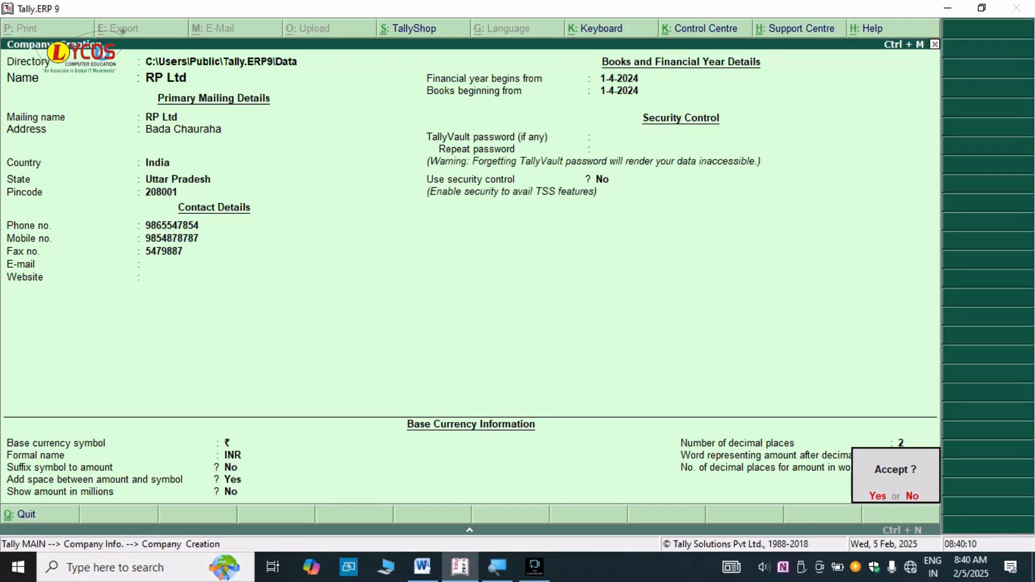
pyautogui.press('Return')
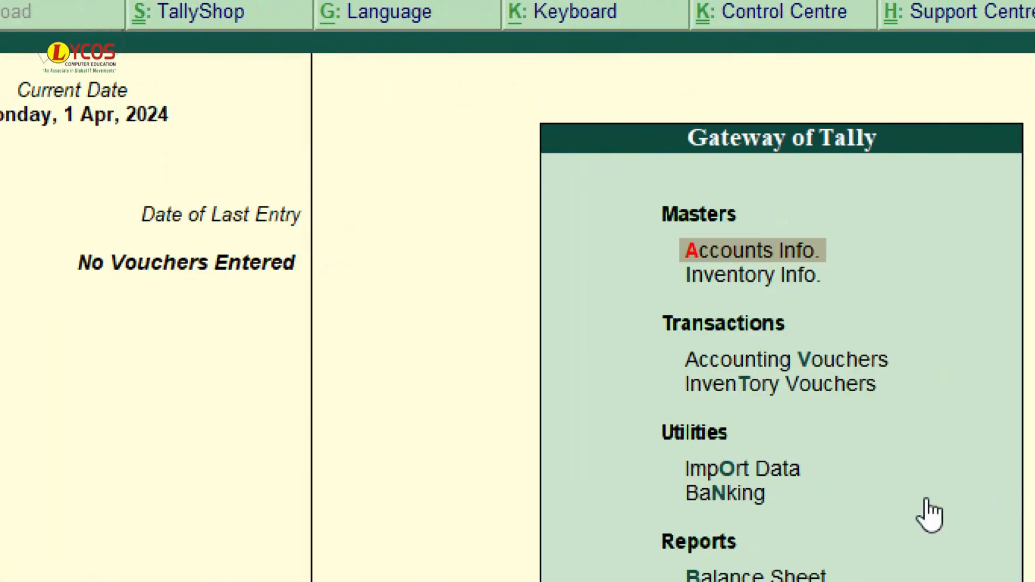
pyautogui.hotkey('alt', 'Tab')
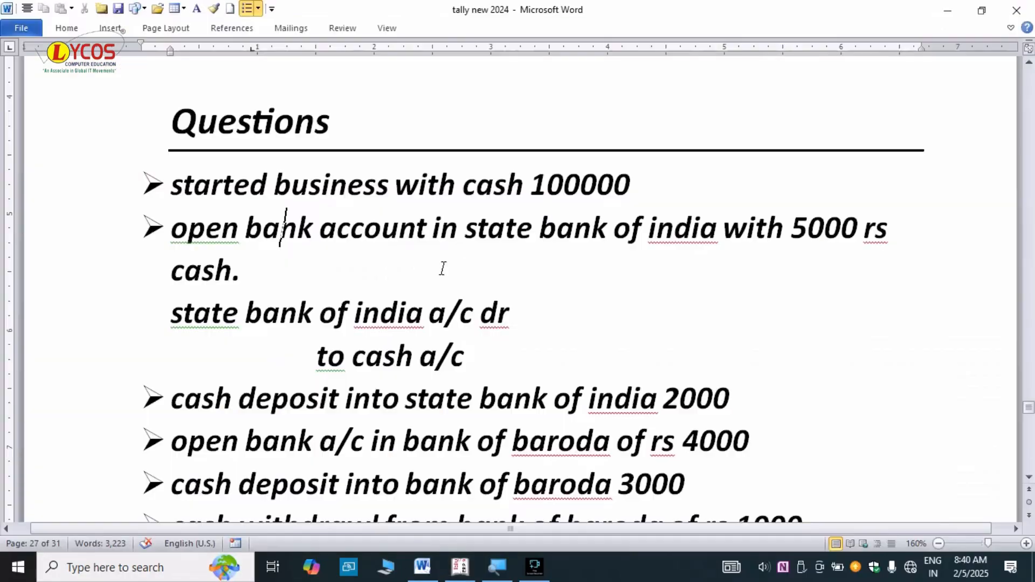
# - Review the first question's 100000 amount in Word, then return to Tally's Gateway
pyautogui.click(584, 179)
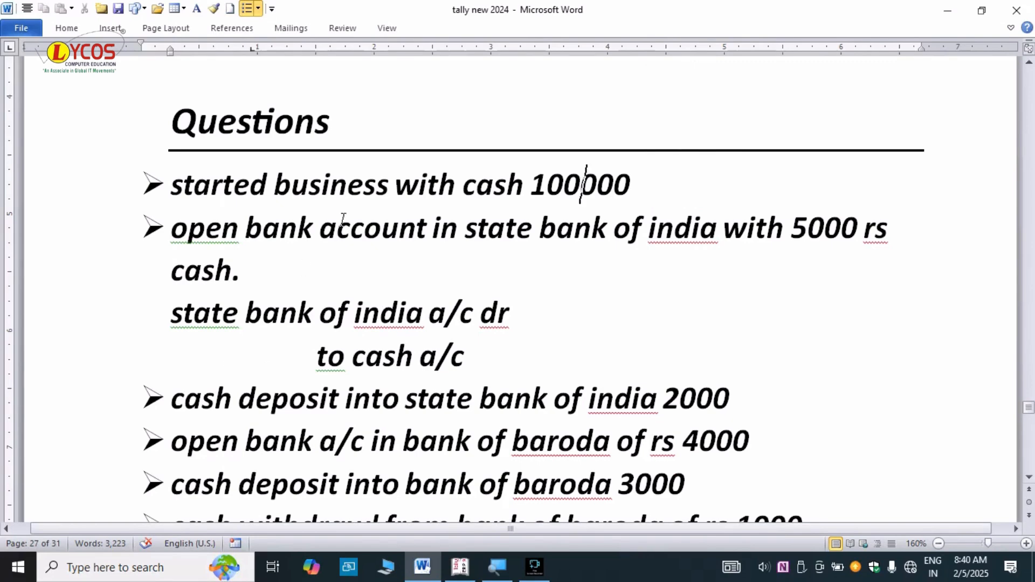
pyautogui.moveTo(615, 173); pyautogui.dragTo(173, 185)
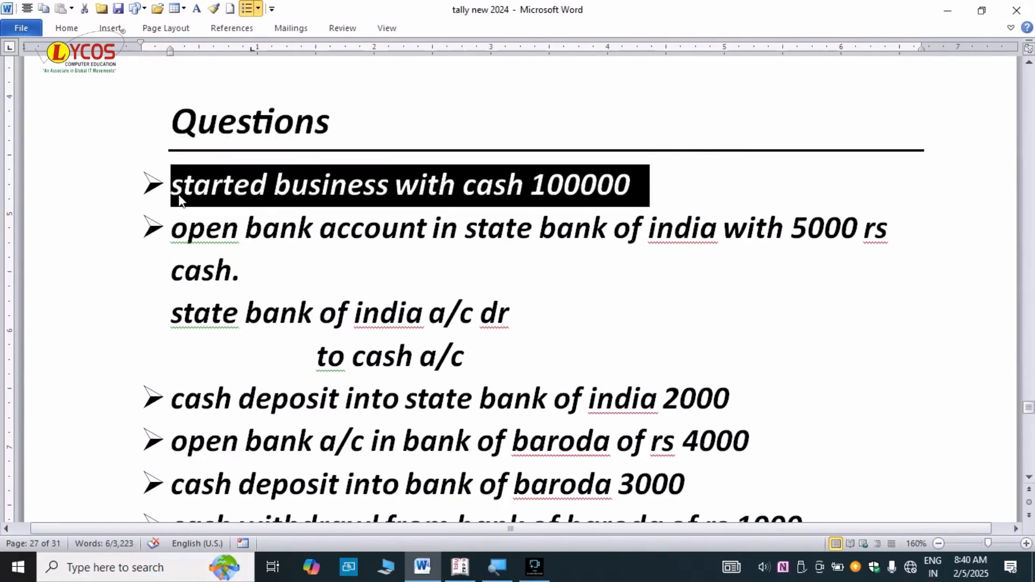
pyautogui.doubleClick(638, 182)
pyautogui.moveTo(638, 183); pyautogui.dragTo(598, 181)
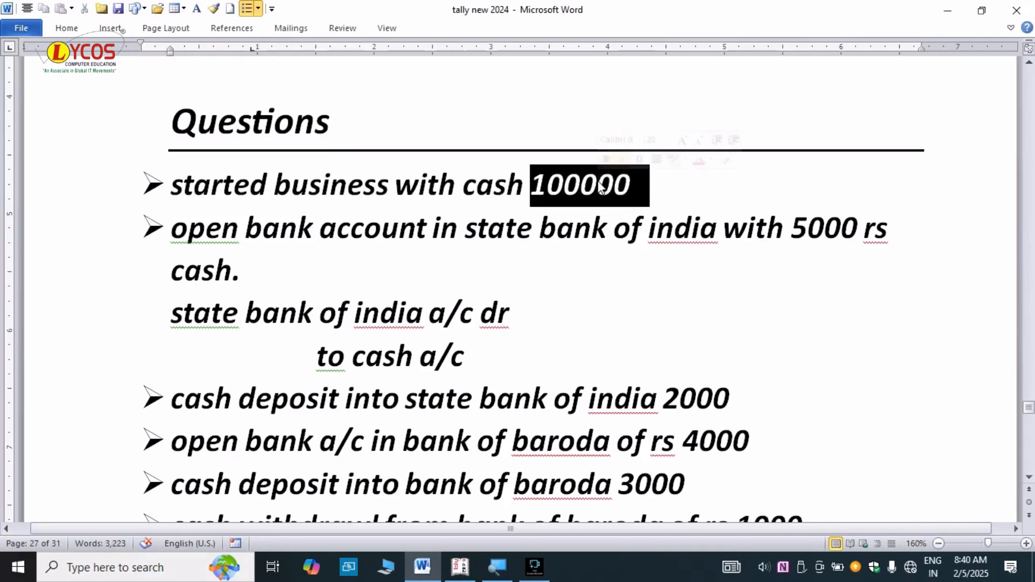
pyautogui.click(644, 183)
pyautogui.hotkey('alt', 'Tab')
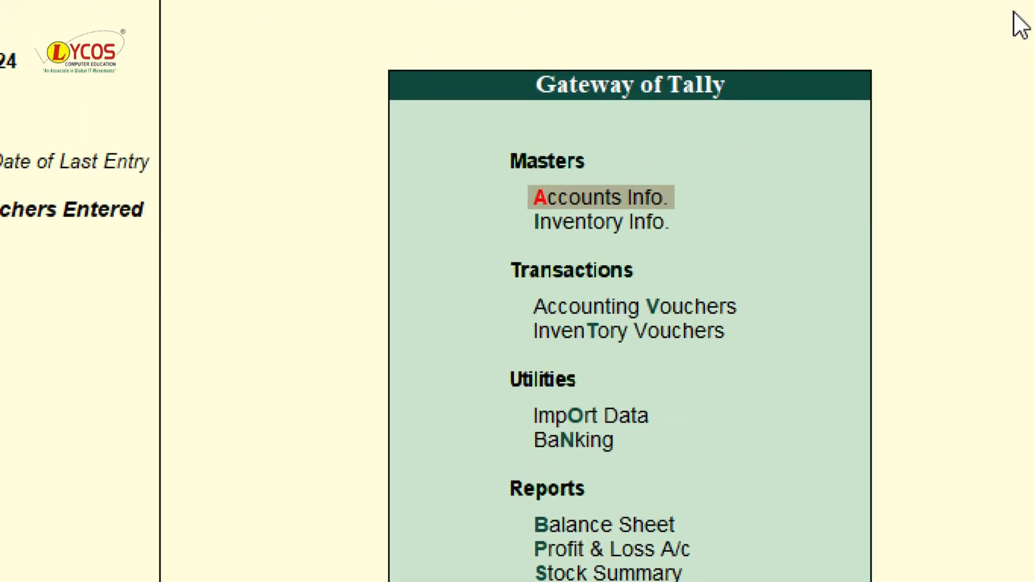
# - Open Receipt voucher No. 1 and begin creating a new credit ledger with Alt+C
pyautogui.press('Down')
pyautogui.press('Down')
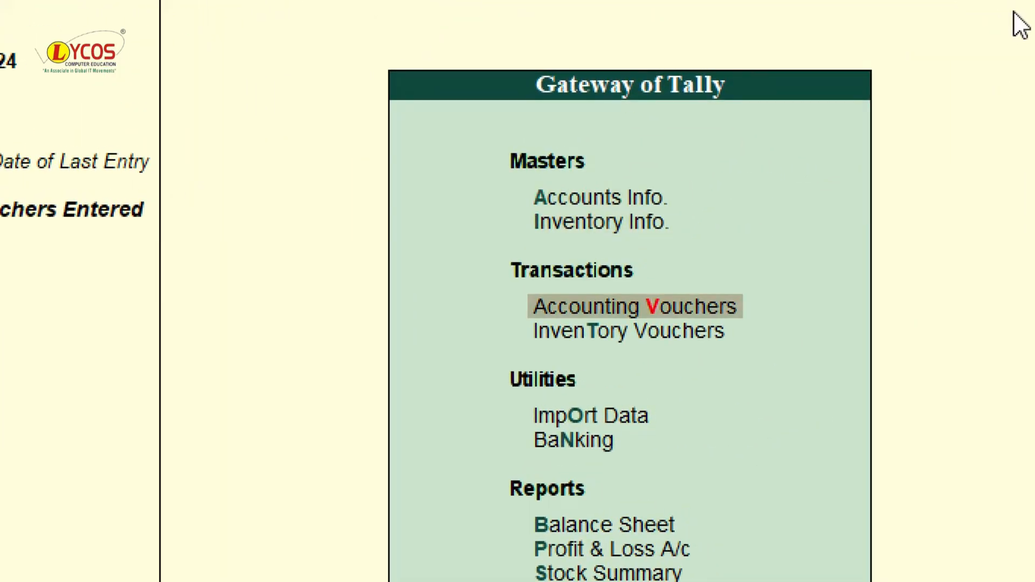
pyautogui.press('Return')
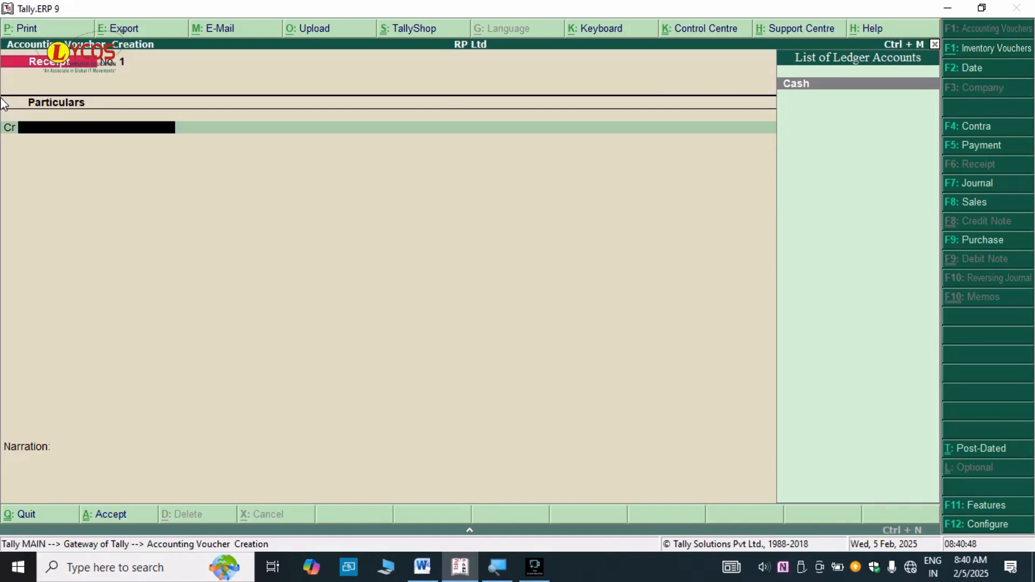
pyautogui.write('Cap')
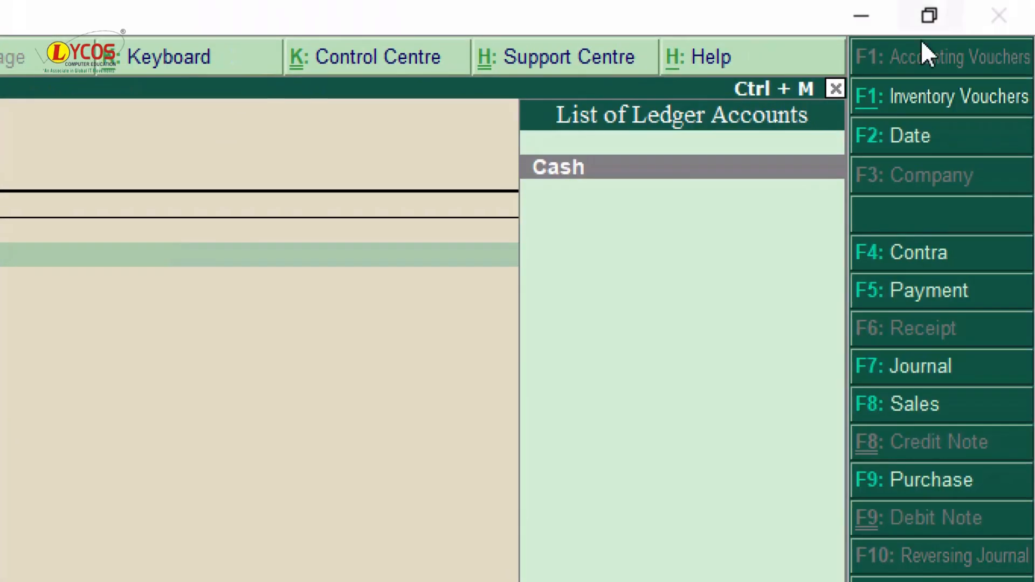
pyautogui.hotkey('alt', 'c')
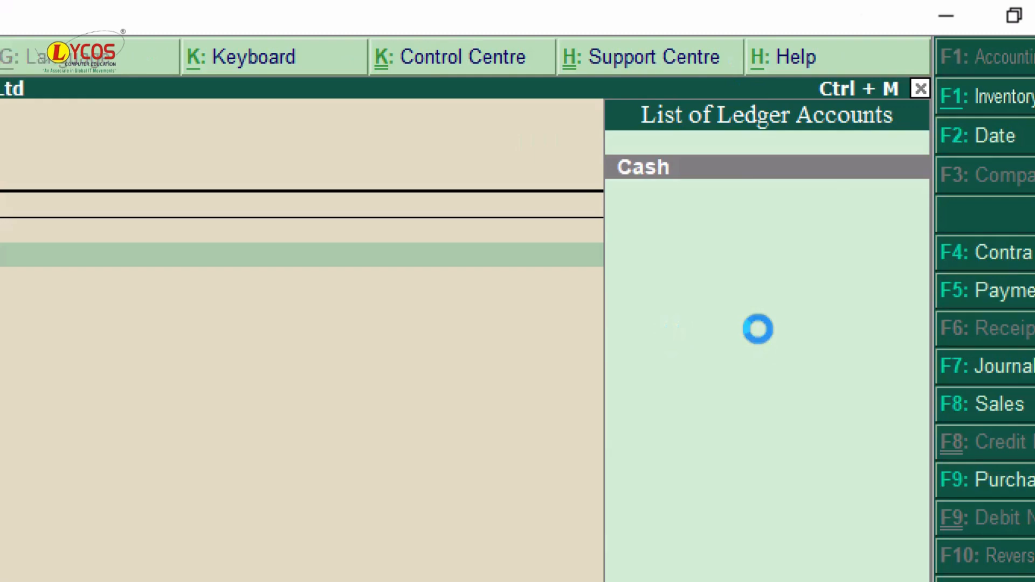
# - Create the Capital A/c ledger under the Capital Account group
pyautogui.write('Capital')
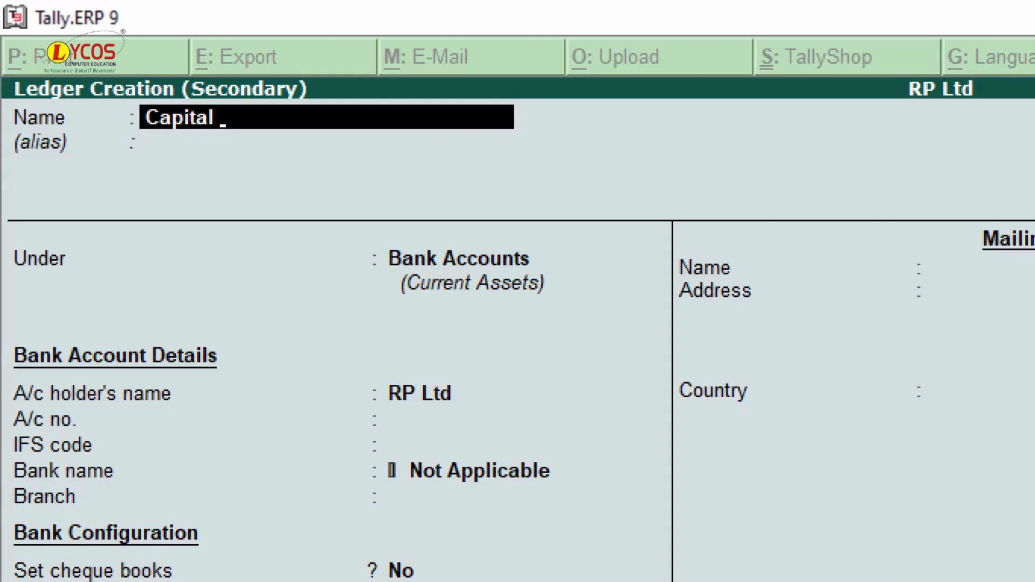
pyautogui.write(' A/c')
pyautogui.press('Return')
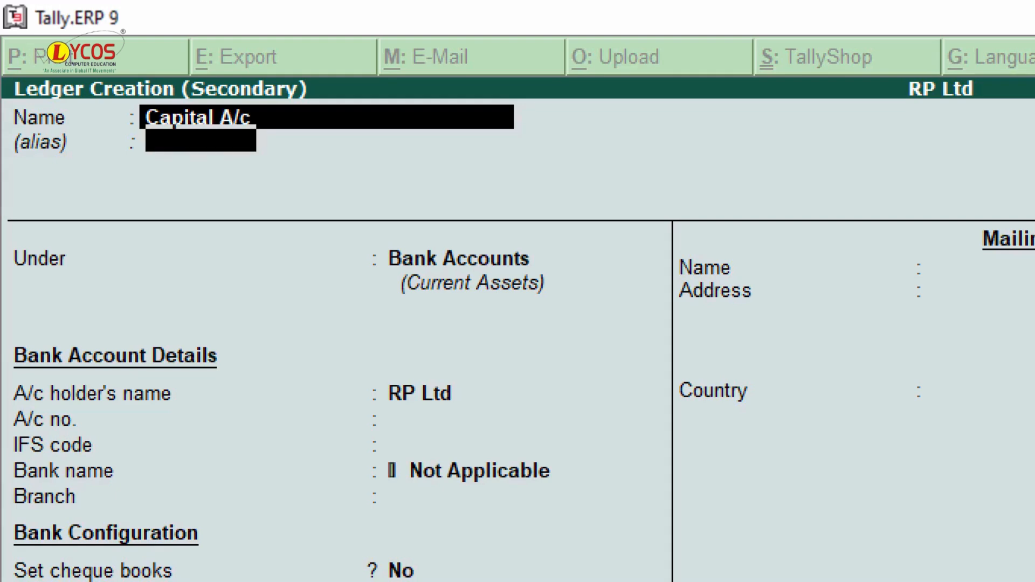
pyautogui.press('Return')
pyautogui.write('Capita')
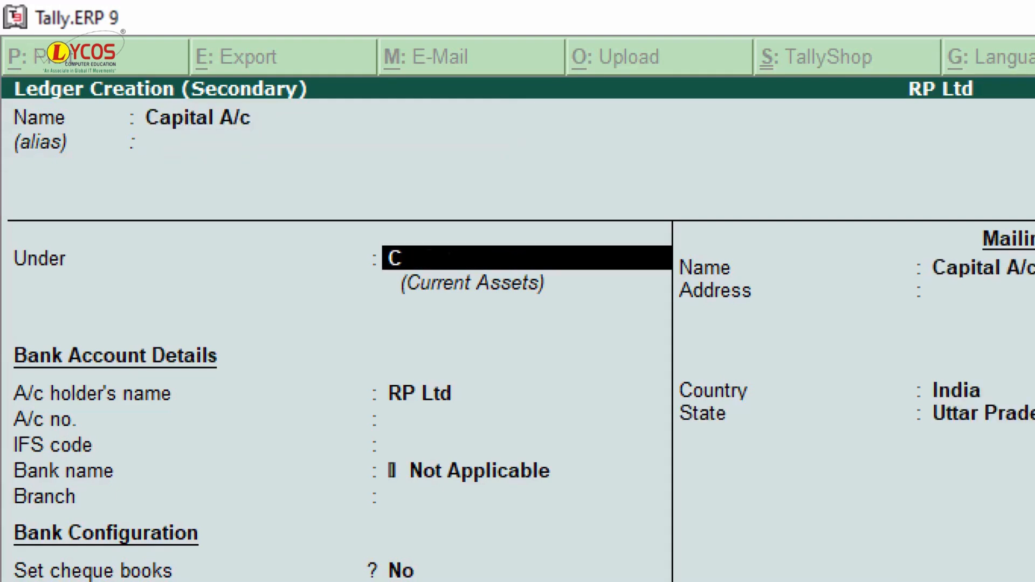
pyautogui.write('l')
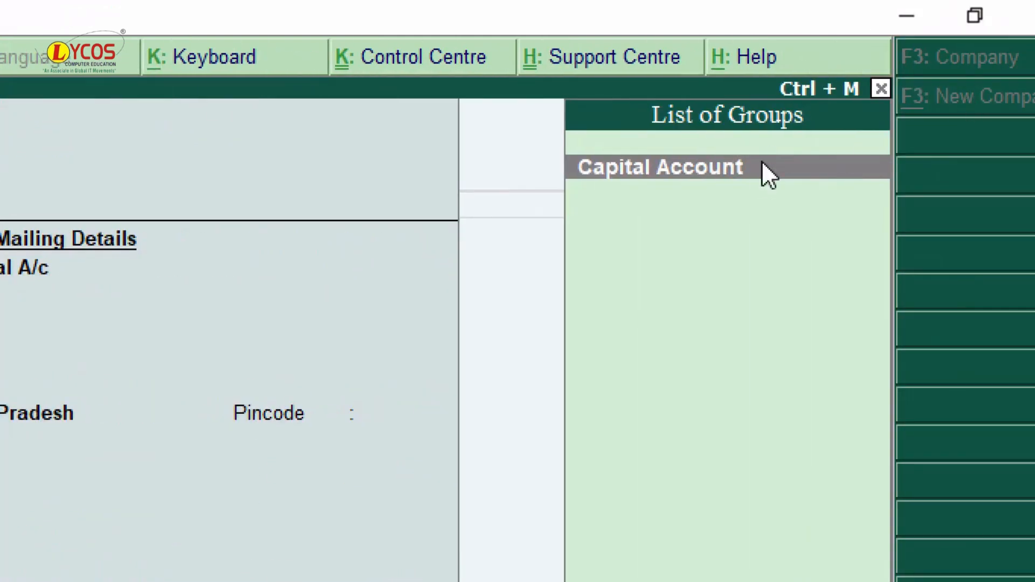
pyautogui.press('Return')
pyautogui.press('Return')
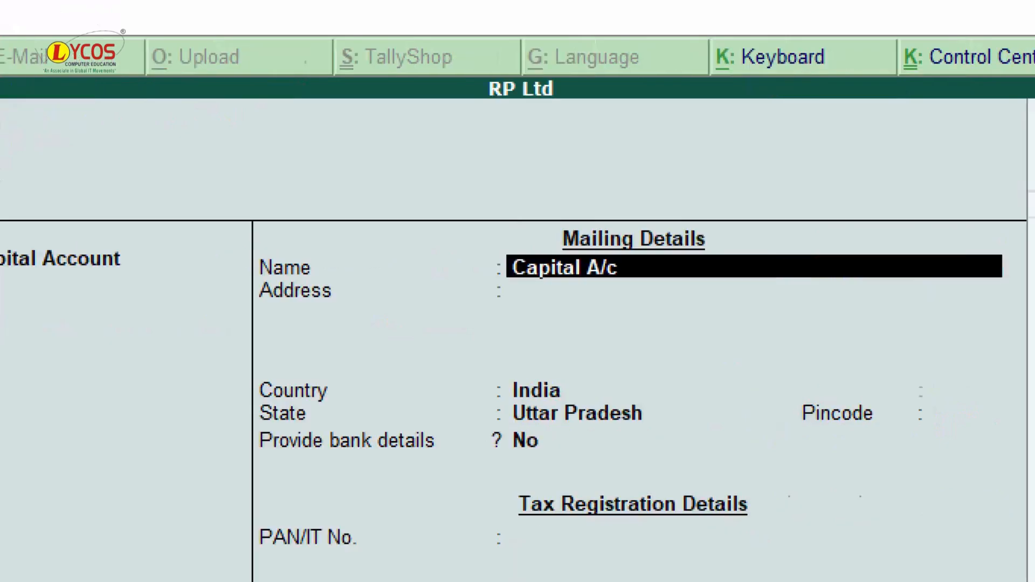
pyautogui.press('Return')
pyautogui.press('Return')
pyautogui.press('Return')
pyautogui.press('Return')
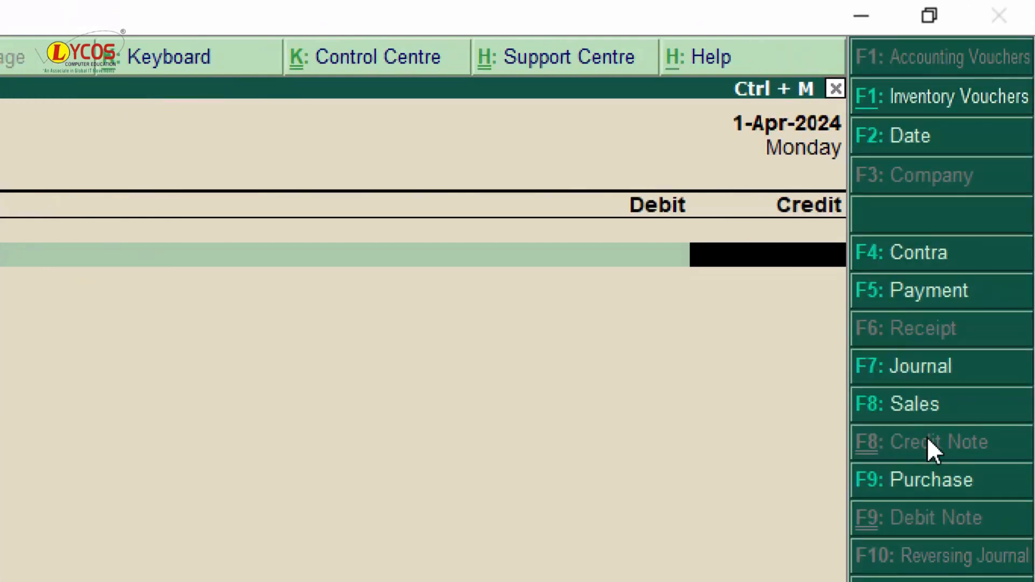
# - Save Receipt No. 1: Capital A/c Cr, Cash Dr 1,00,000, narration 'being started business with cash'
pyautogui.write('100000')
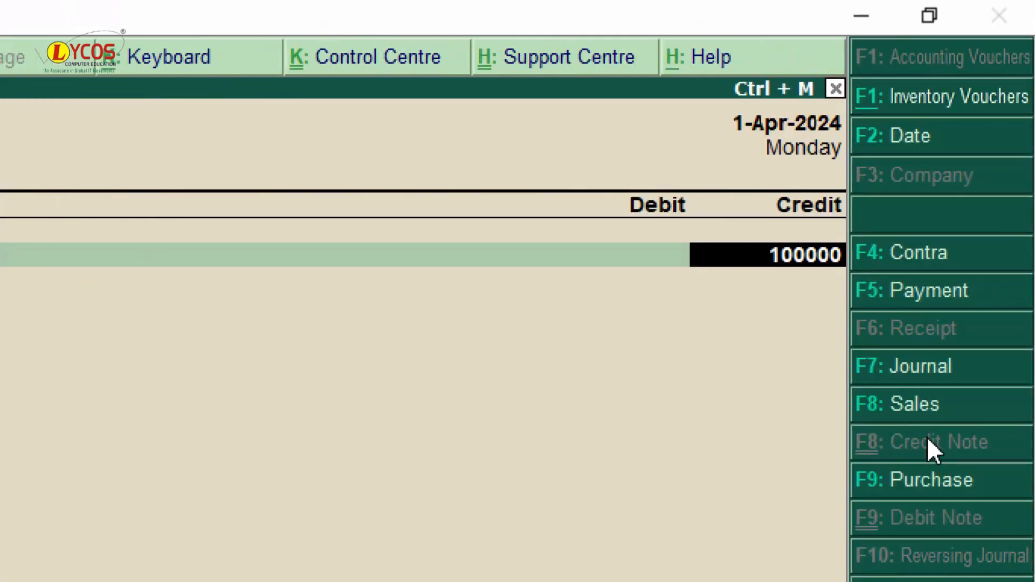
pyautogui.press('Return')
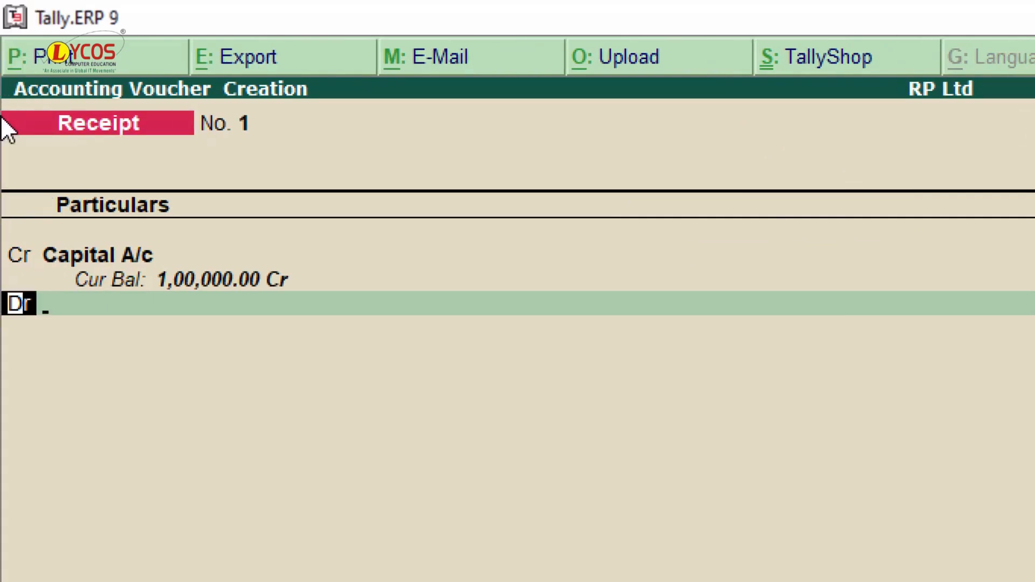
pyautogui.press('Return')
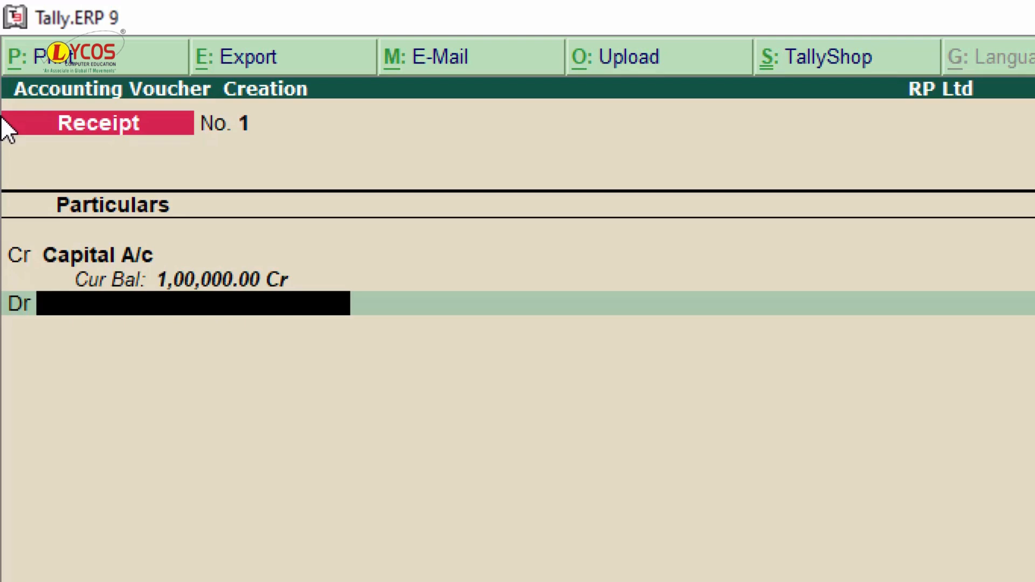
pyautogui.write('Cash')
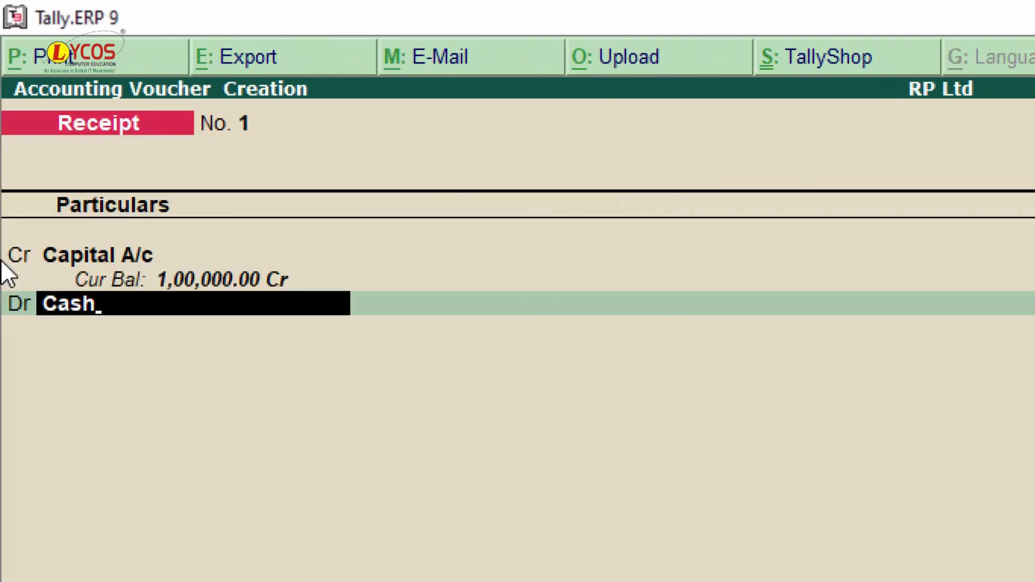
pyautogui.press('Return')
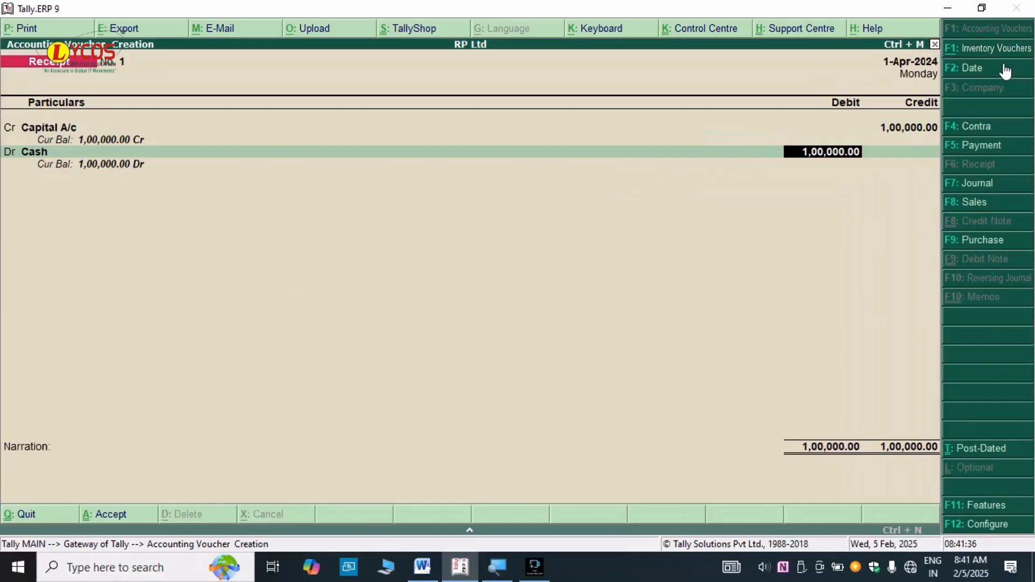
pyautogui.press('Return')
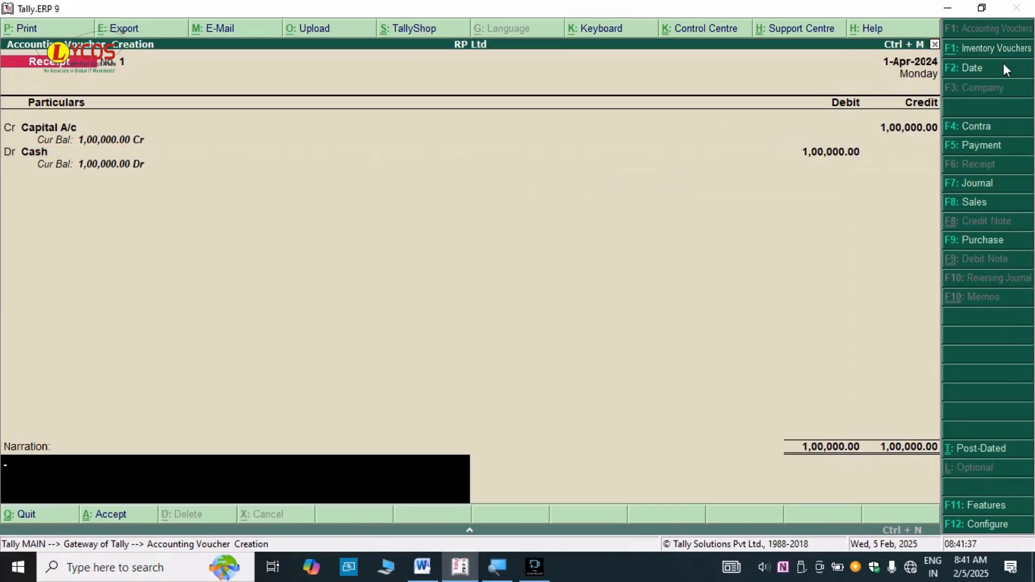
pyautogui.write('being started bu')
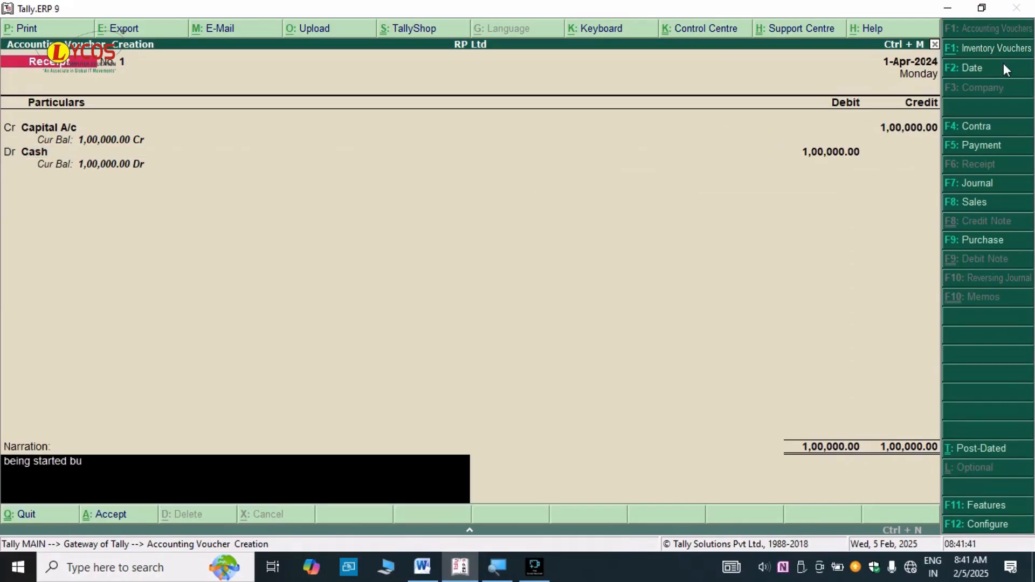
pyautogui.write('siness with cxas')
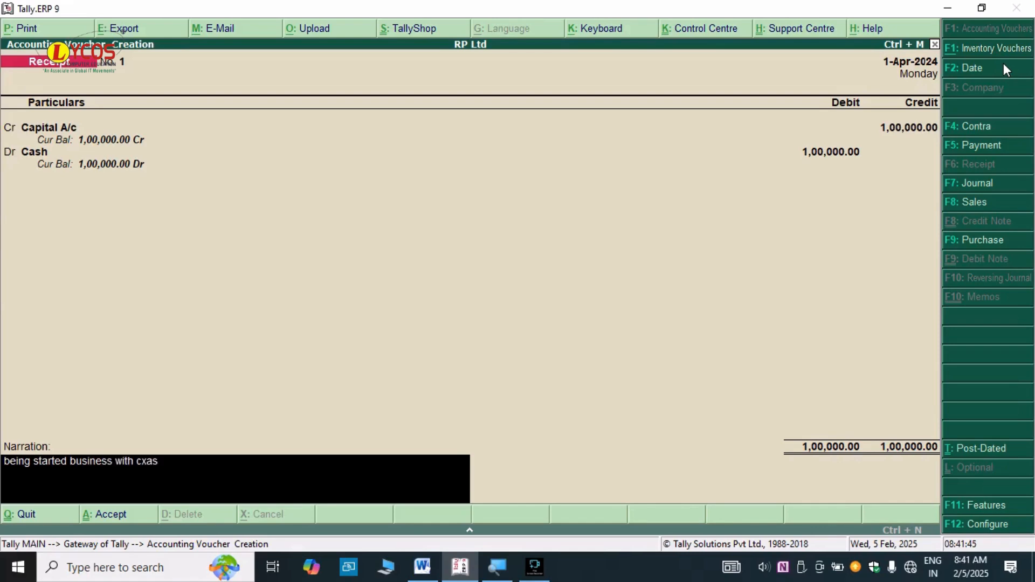
pyautogui.press('BackSpace')
pyautogui.press('BackSpace')
pyautogui.press('BackSpace')
pyautogui.write('as')
pyautogui.press('Return')
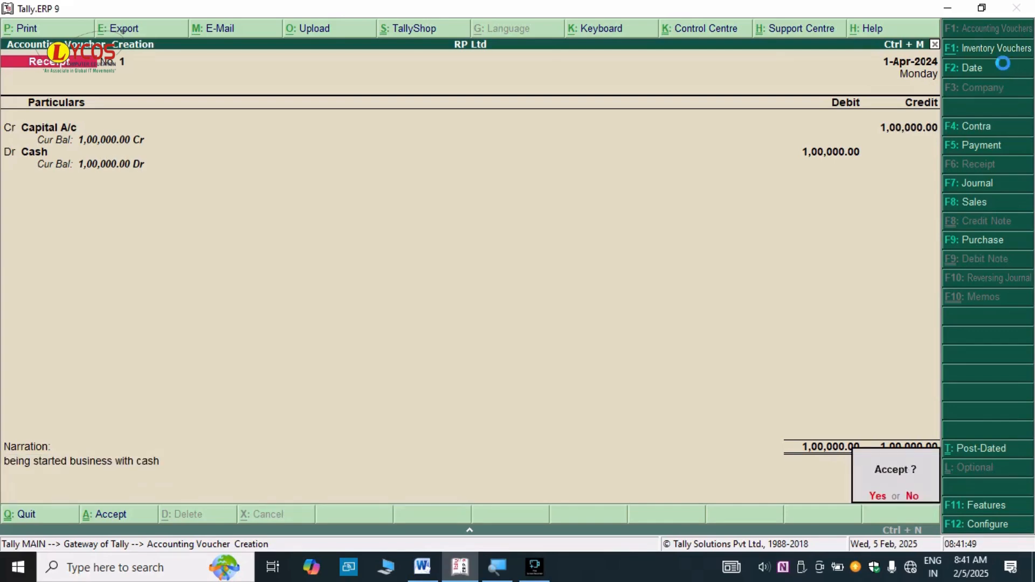
pyautogui.press('Return')
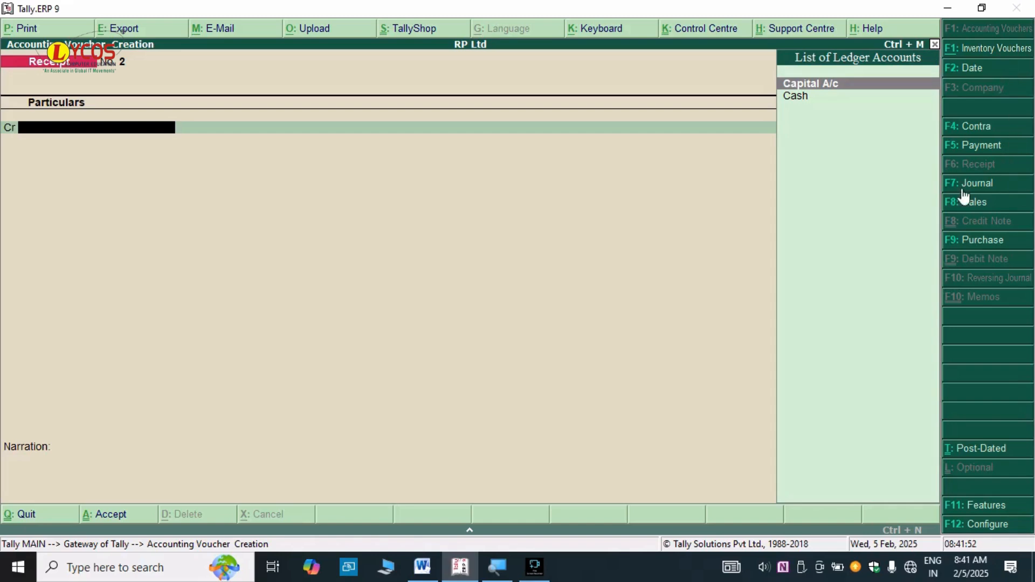
pyautogui.hotkey('alt', 'Tab')
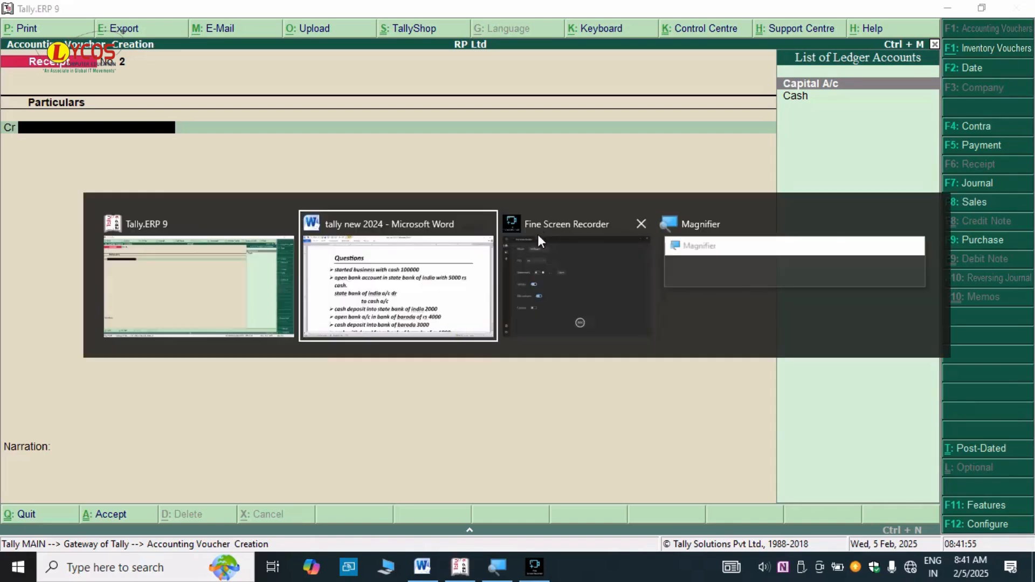
pyautogui.click(462, 270)
pyautogui.click(472, 272)
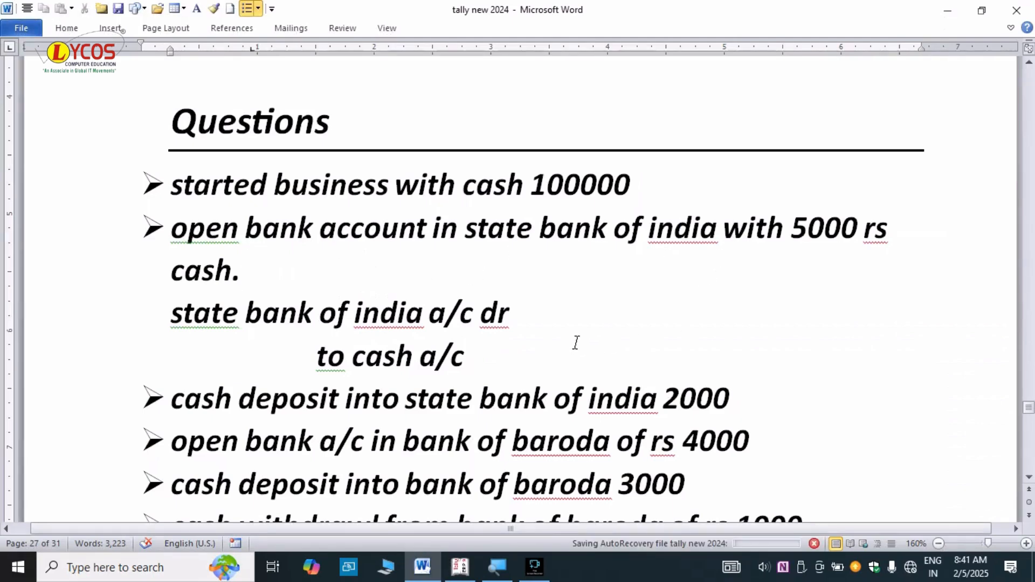
pyautogui.moveTo(515, 353); pyautogui.dragTo(156, 244)
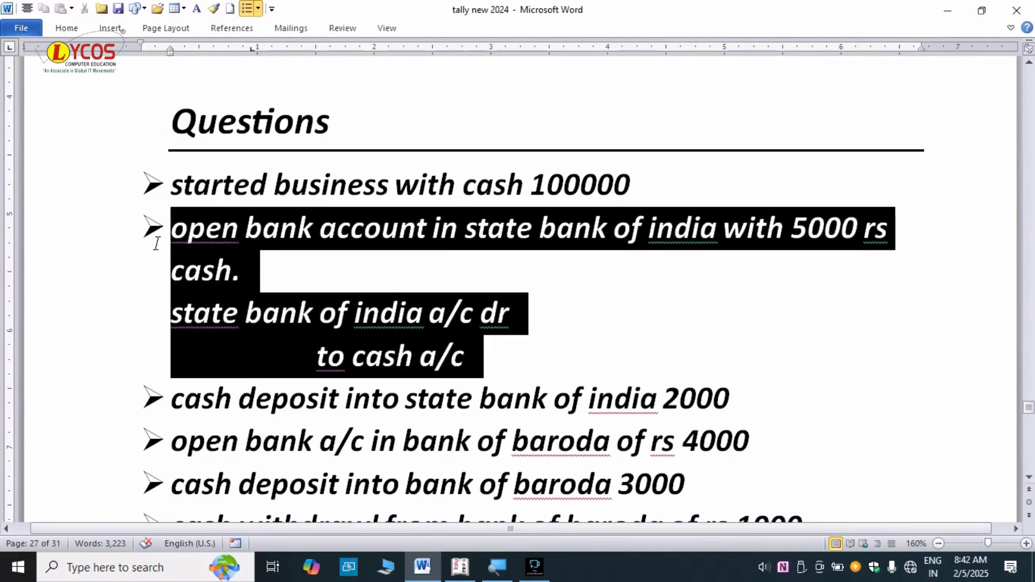
pyautogui.moveTo(156, 244); pyautogui.dragTo(156, 244)
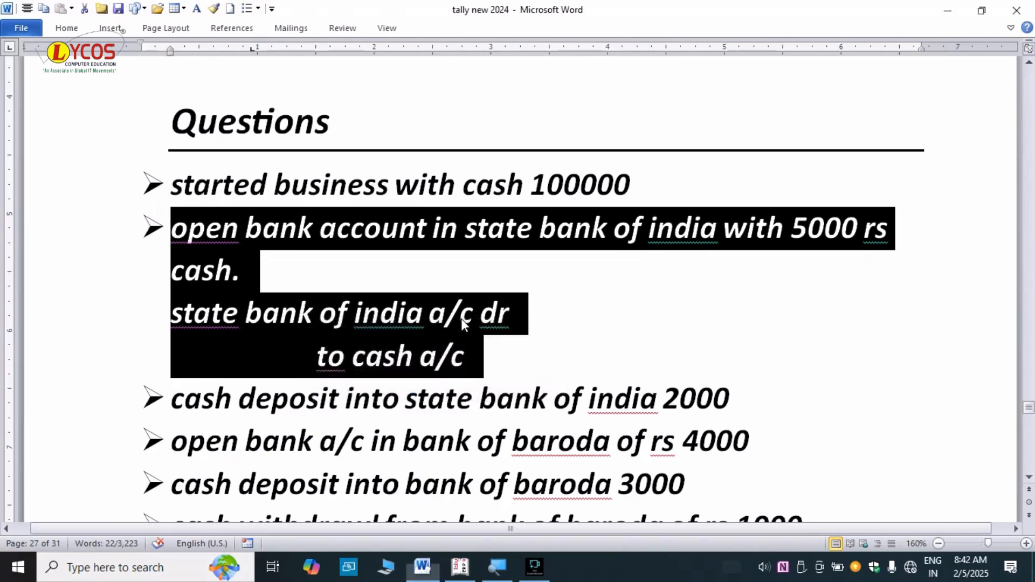
pyautogui.hotkey('alt', 'Tab')
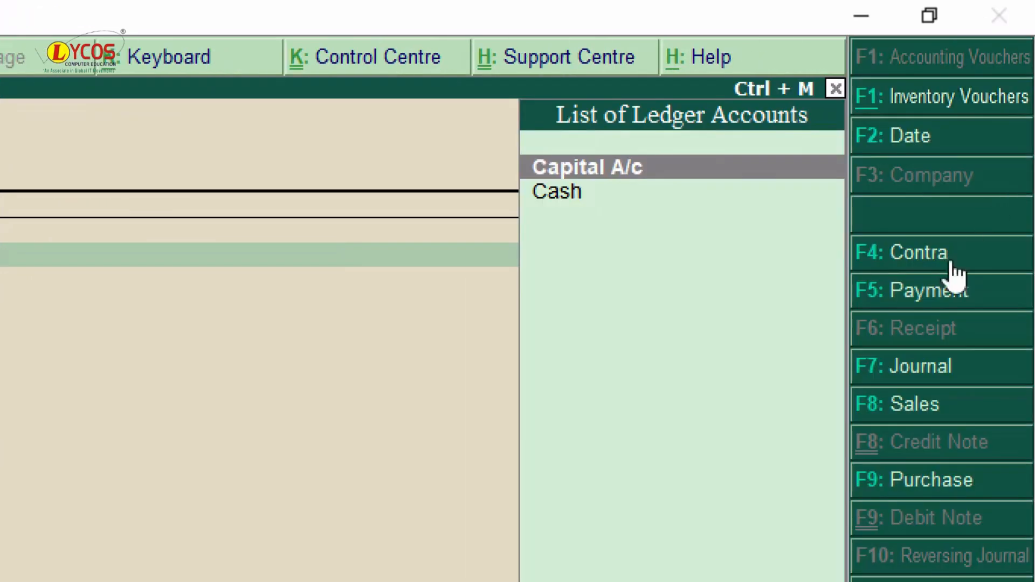
# - Switch to a Contra voucher and credit Cash with 5,000
pyautogui.click(895, 255)
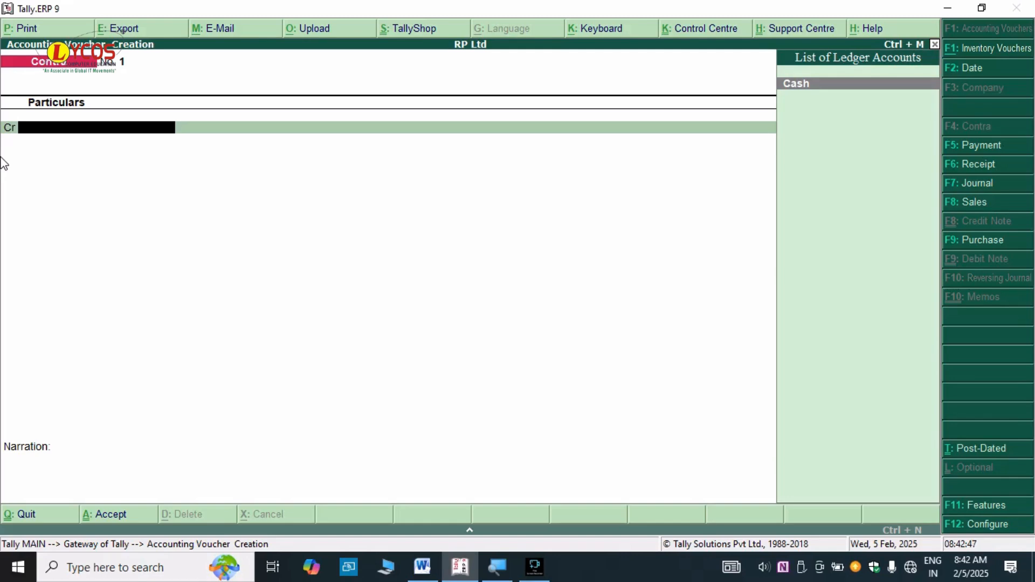
pyautogui.write('Cash')
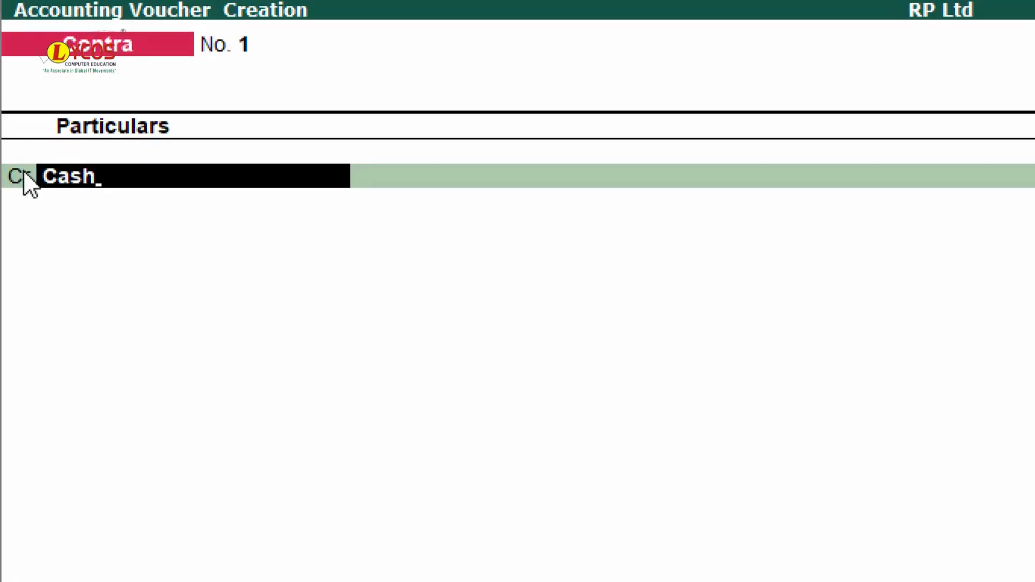
pyautogui.press('Return')
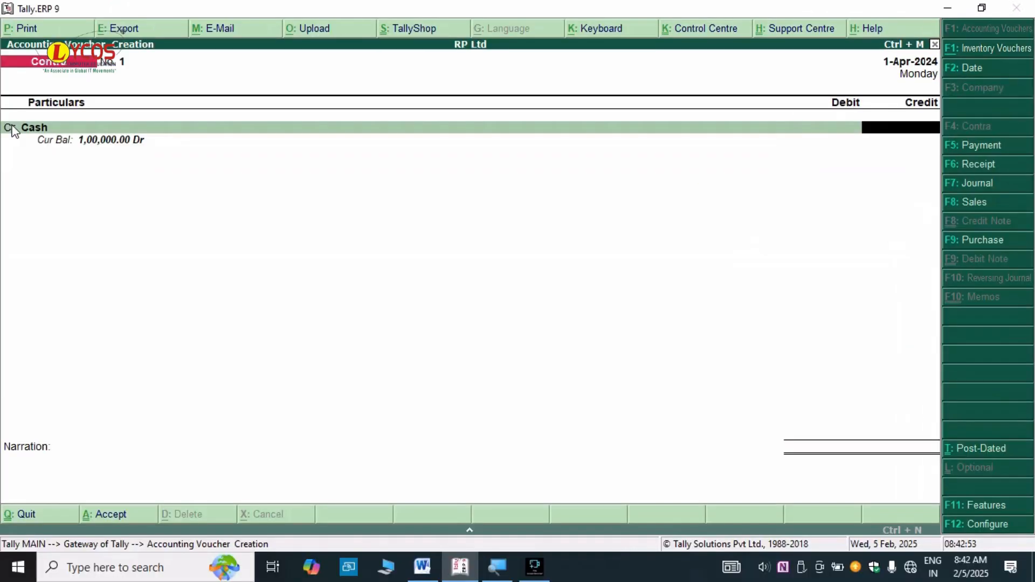
pyautogui.write('5000')
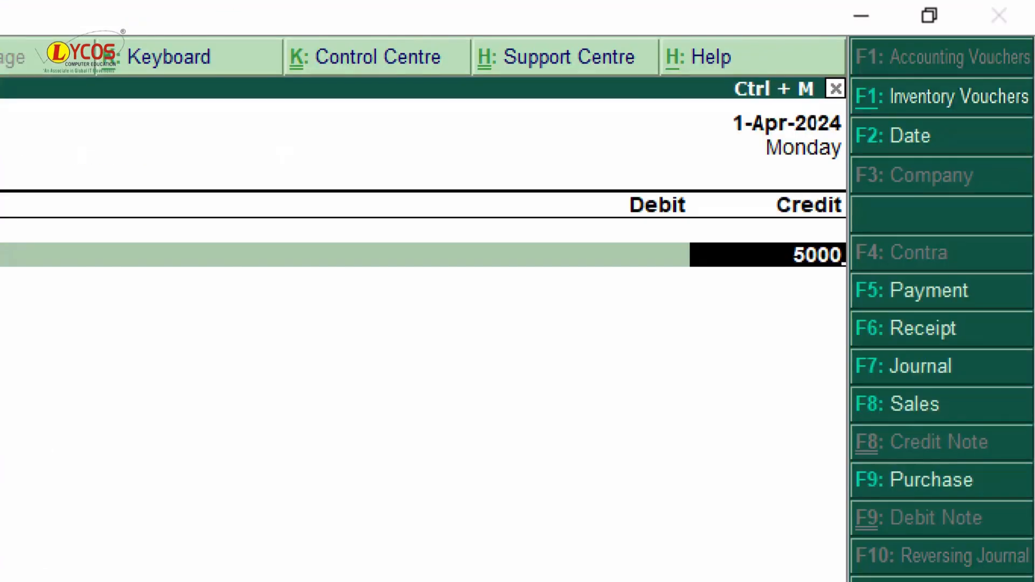
pyautogui.press('Return')
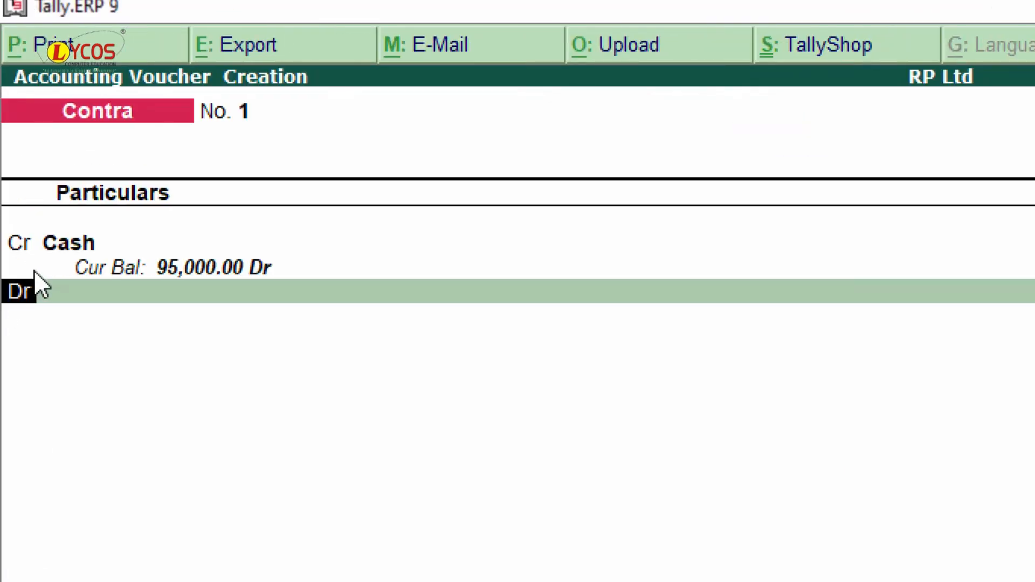
pyautogui.press('Return')
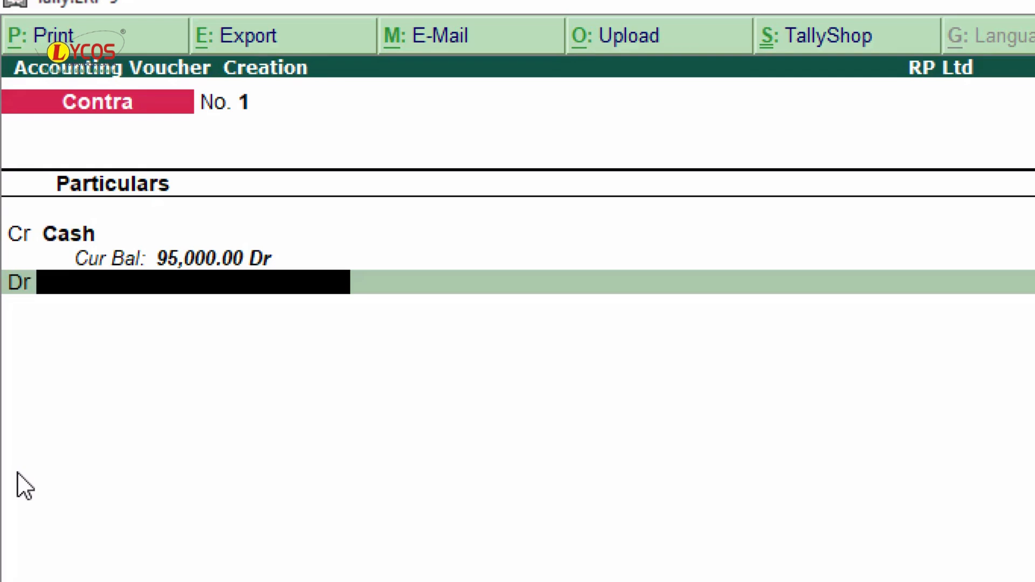
# - Create ledger 'State Bank of India A/c' under Bank Accounts and enter the account holder's name
pyautogui.hotkey('alt', 'c')
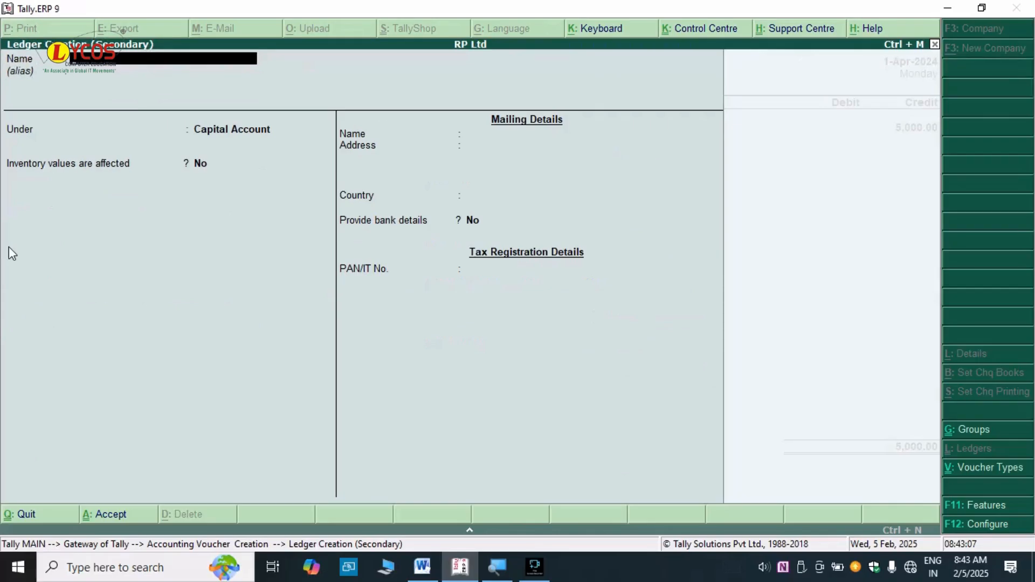
pyautogui.write('State Bank of India')
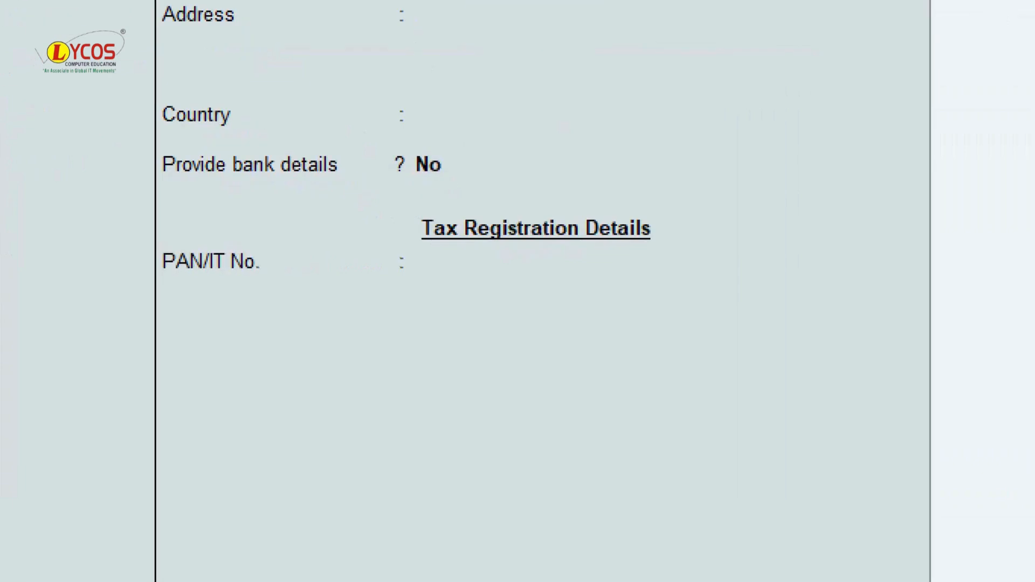
pyautogui.write(' A/c')
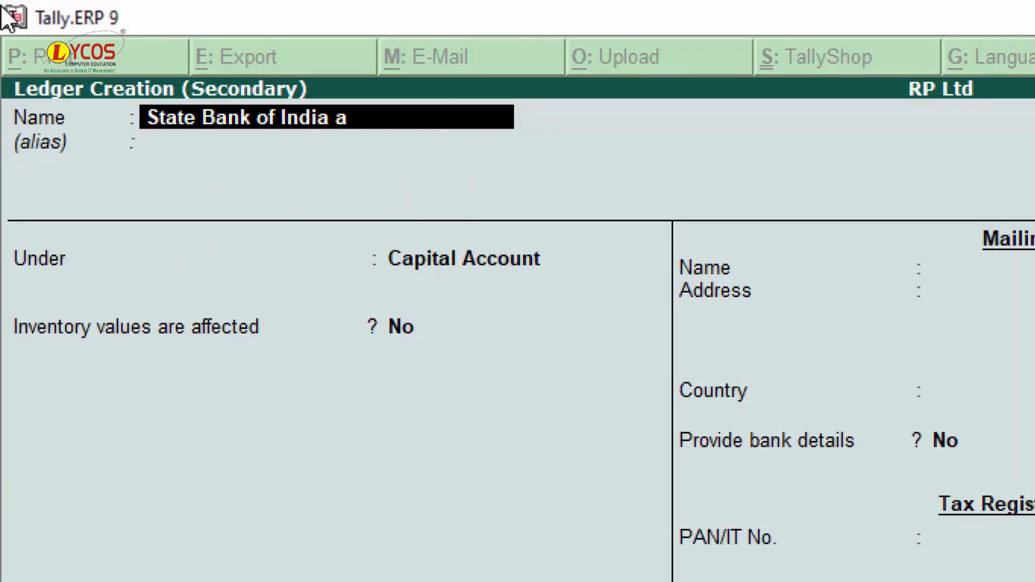
pyautogui.press('Return')
pyautogui.press('Return')
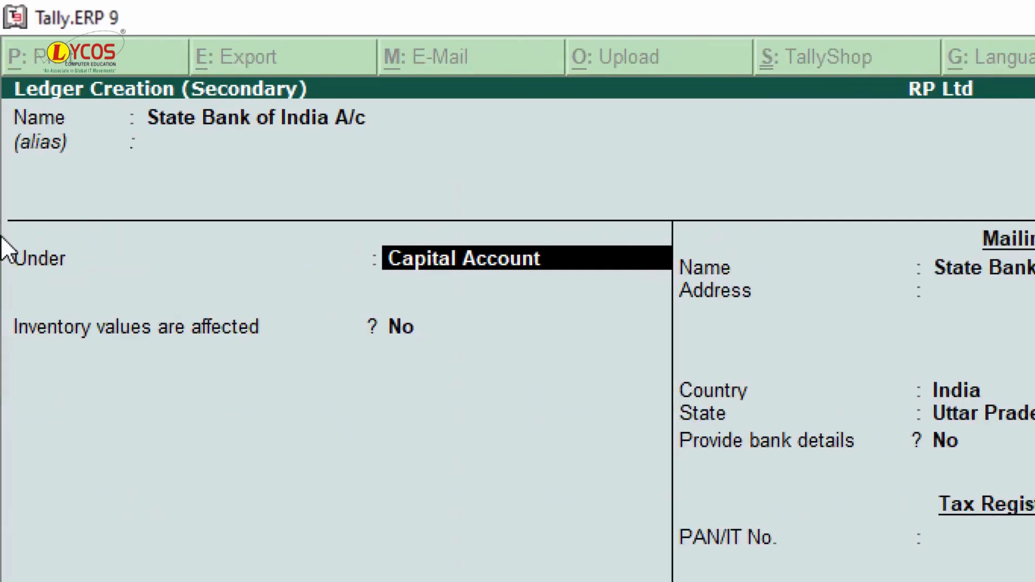
pyautogui.write('Bank')
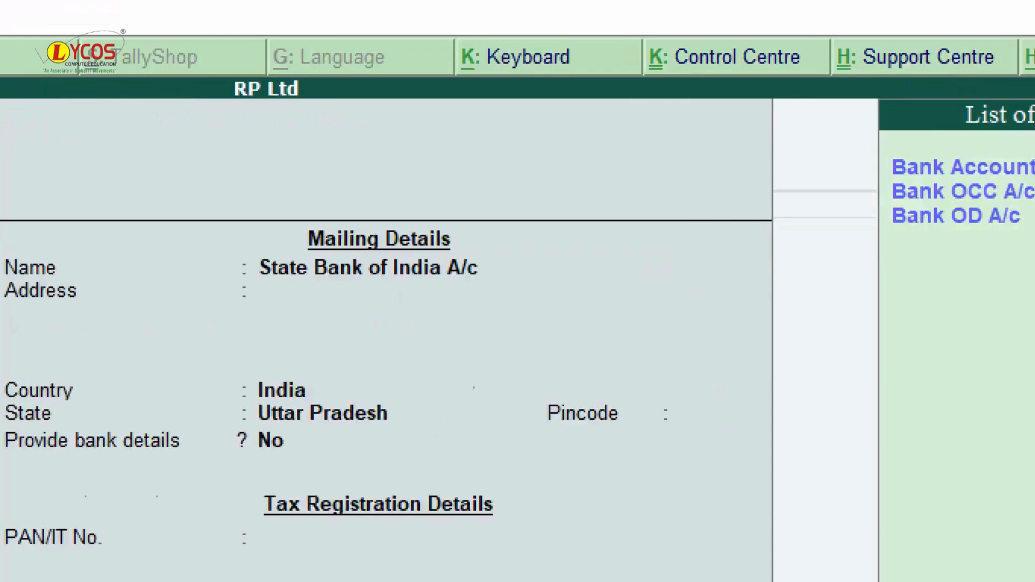
pyautogui.press('Down')
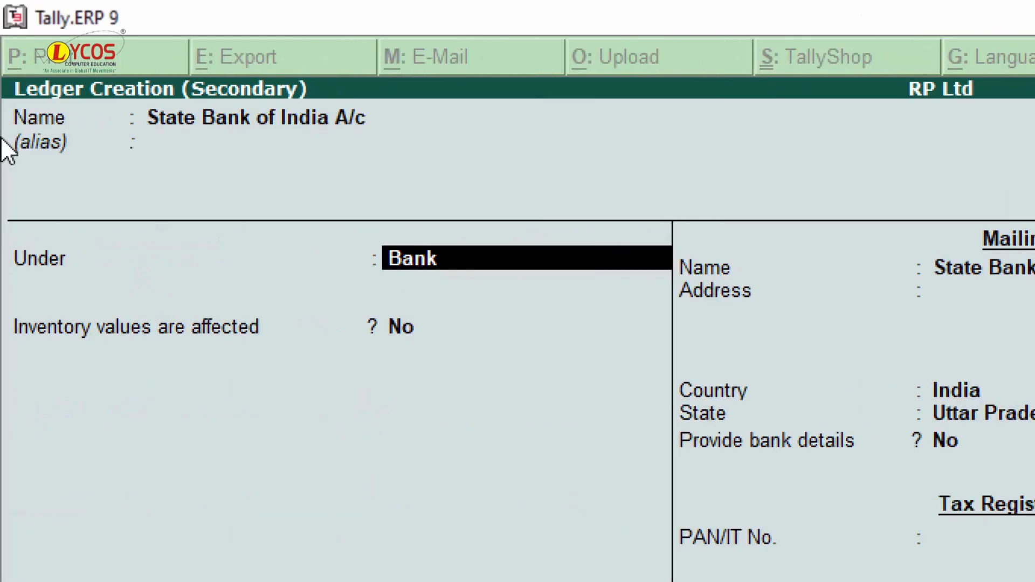
pyautogui.press('Return')
pyautogui.press('Return')
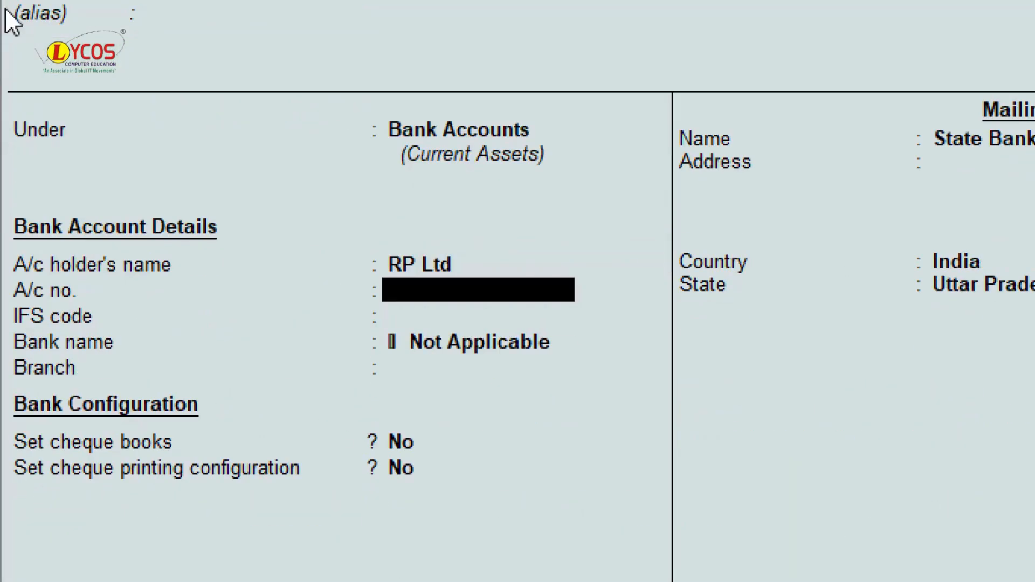
pyautogui.click(441, 263)
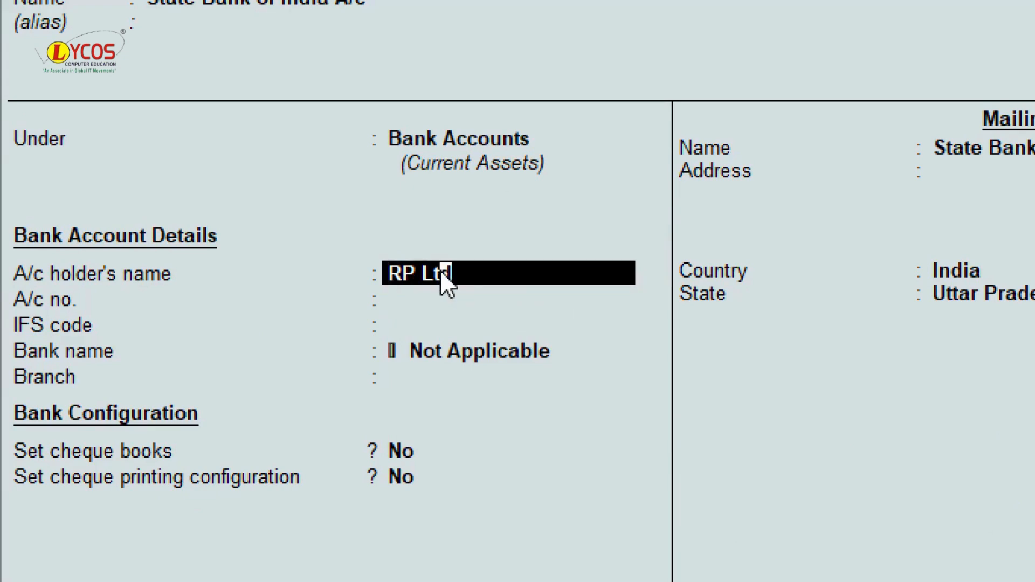
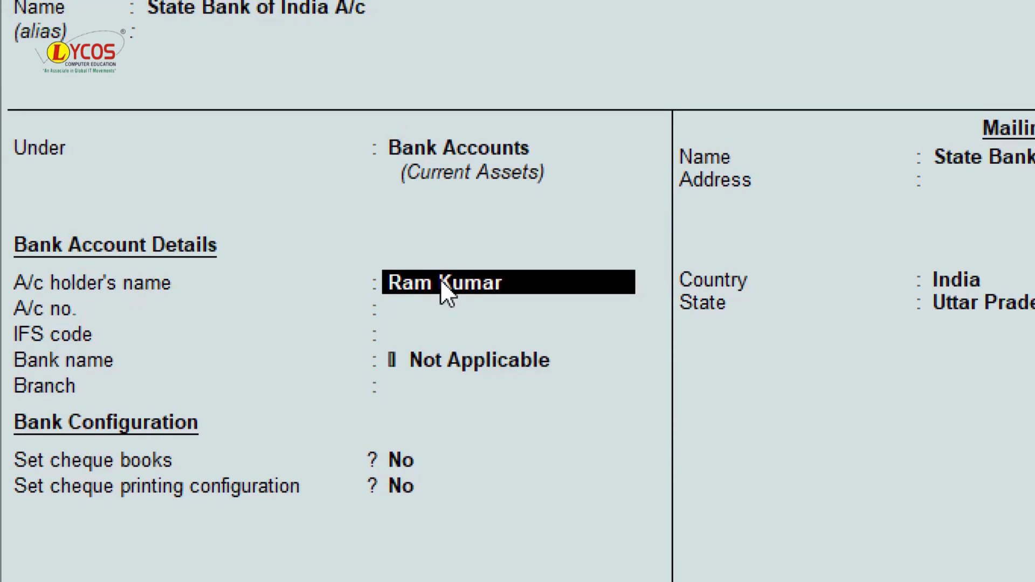
pyautogui.press('Return')
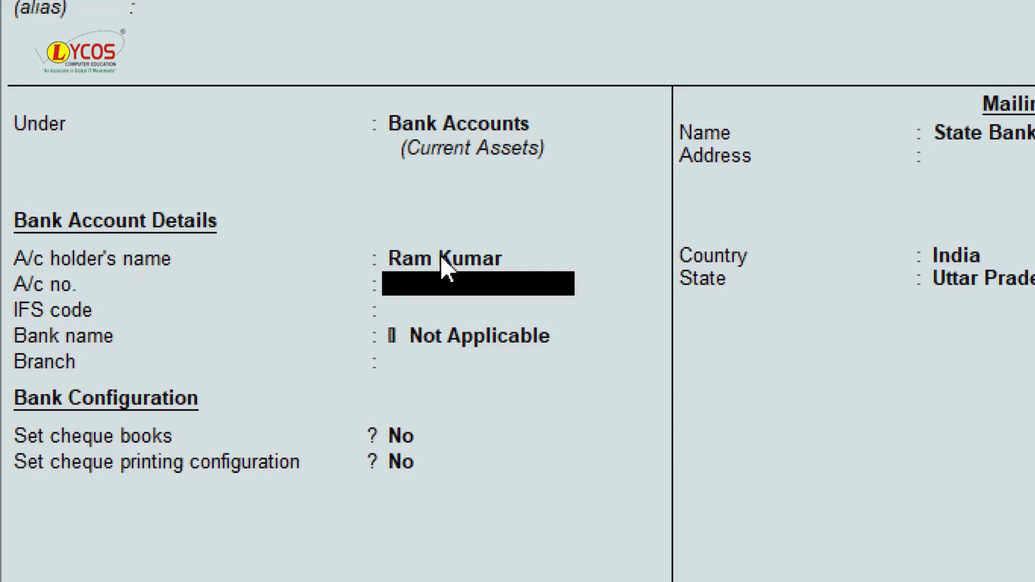
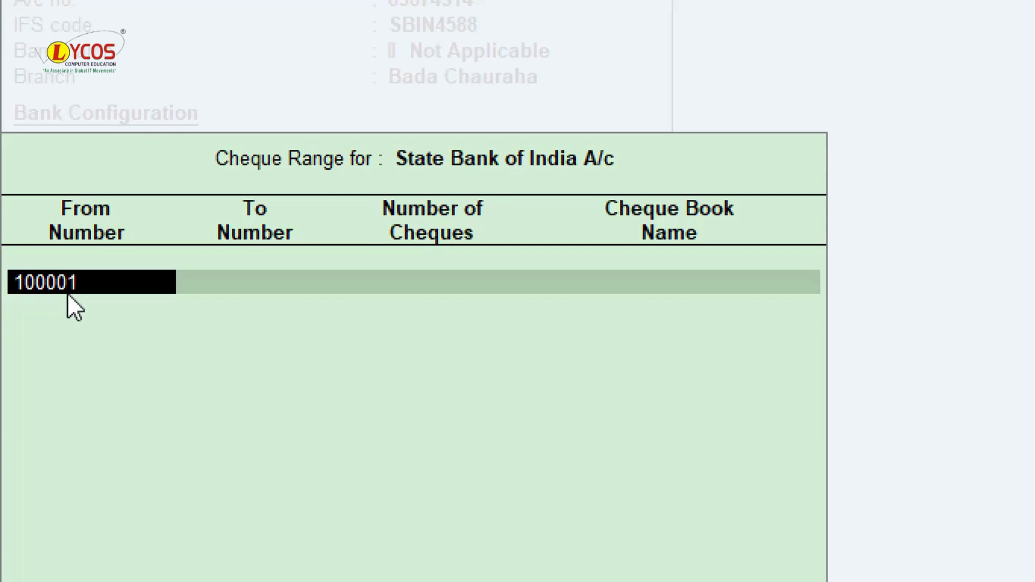
# - Set the SBI cheque range 100001–100050 (50 cheques), naming the book after the account holder
pyautogui.press('Return')
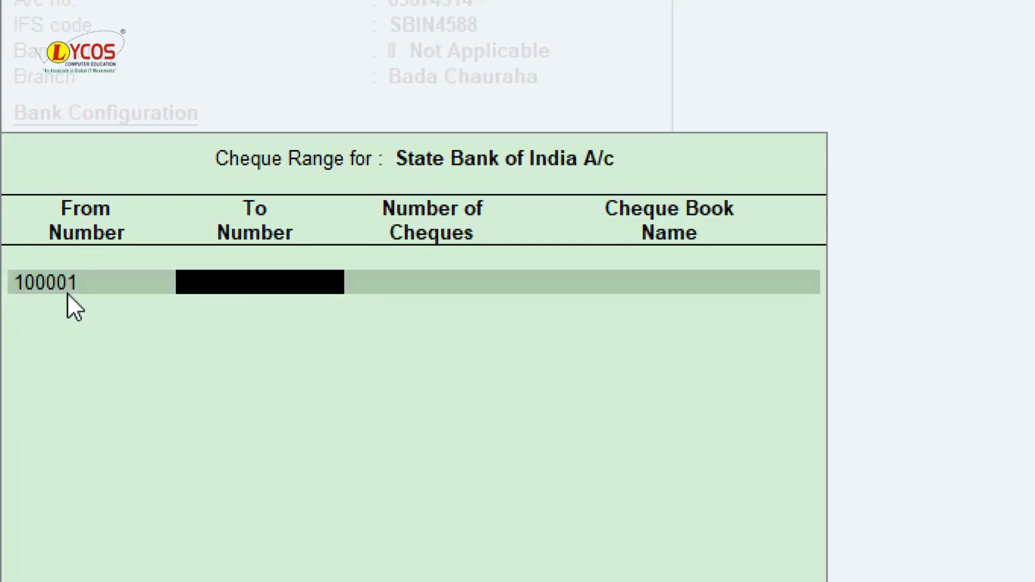
pyautogui.write('100050')
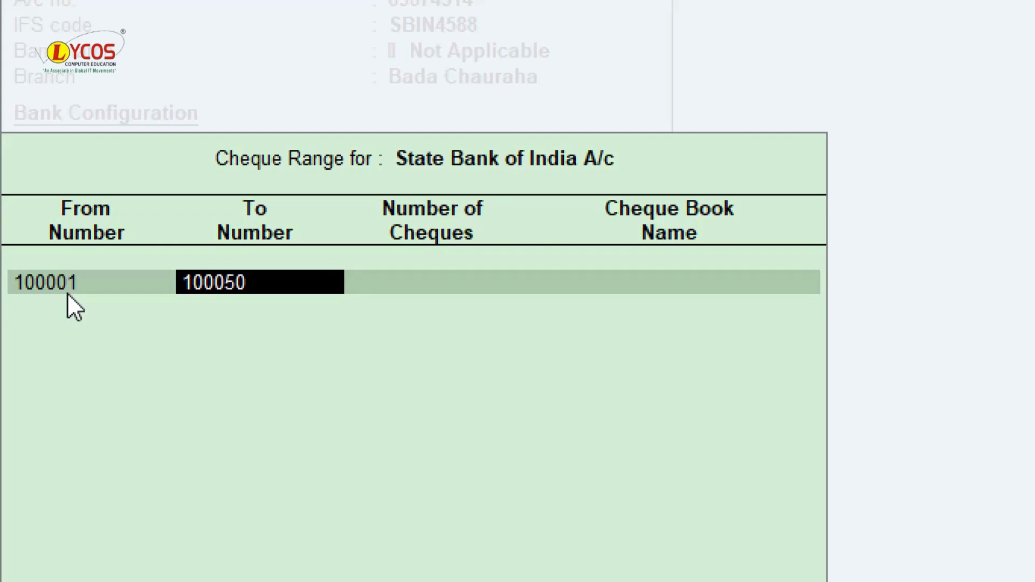
pyautogui.click(68, 282)
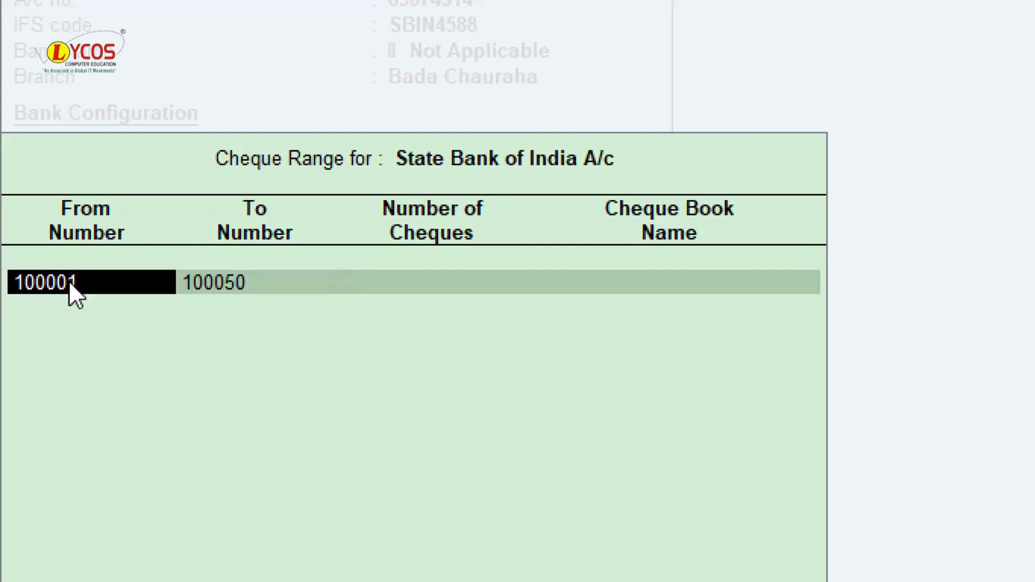
pyautogui.click(200, 284)
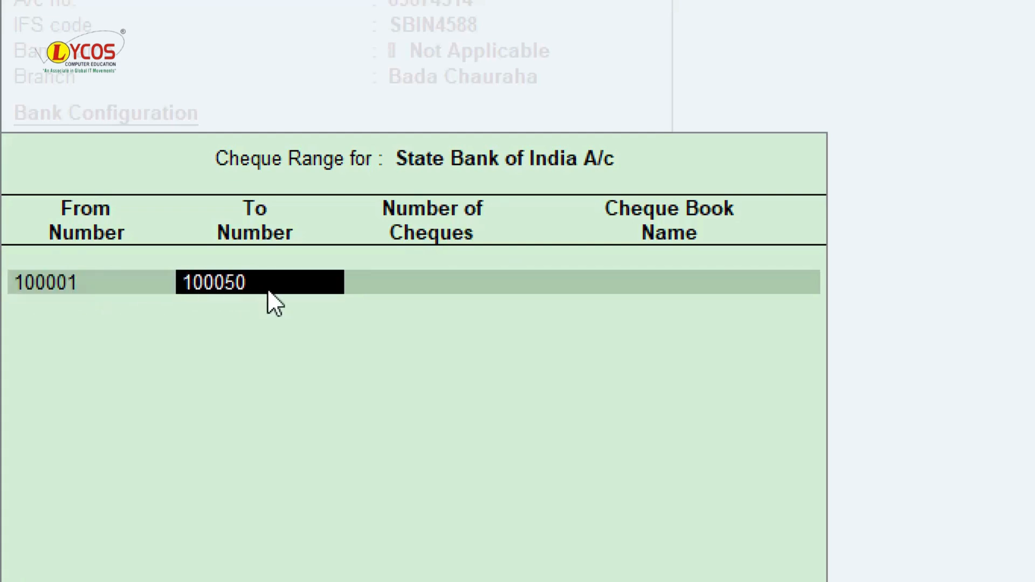
pyautogui.press('Return')
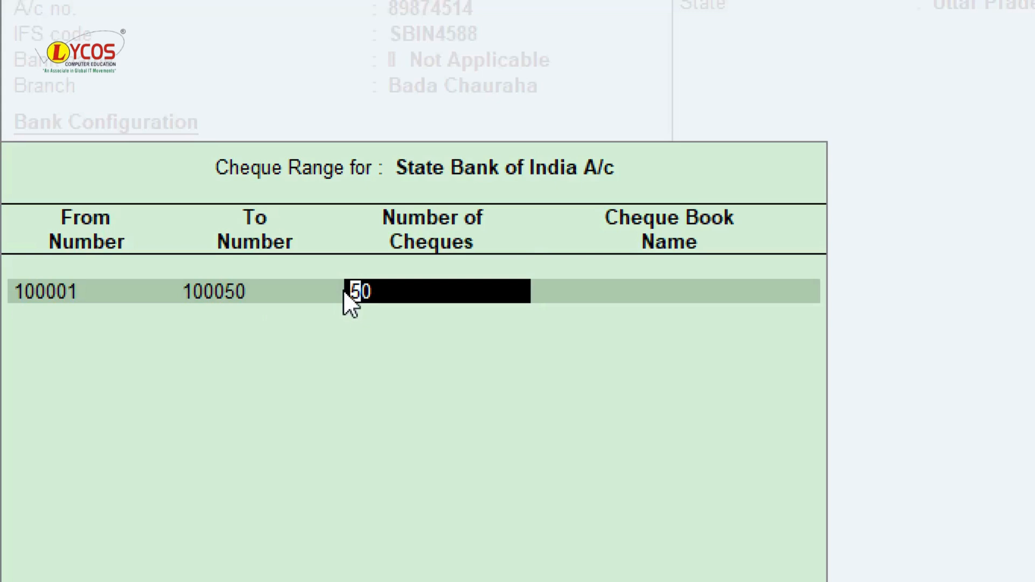
pyautogui.press('Return')
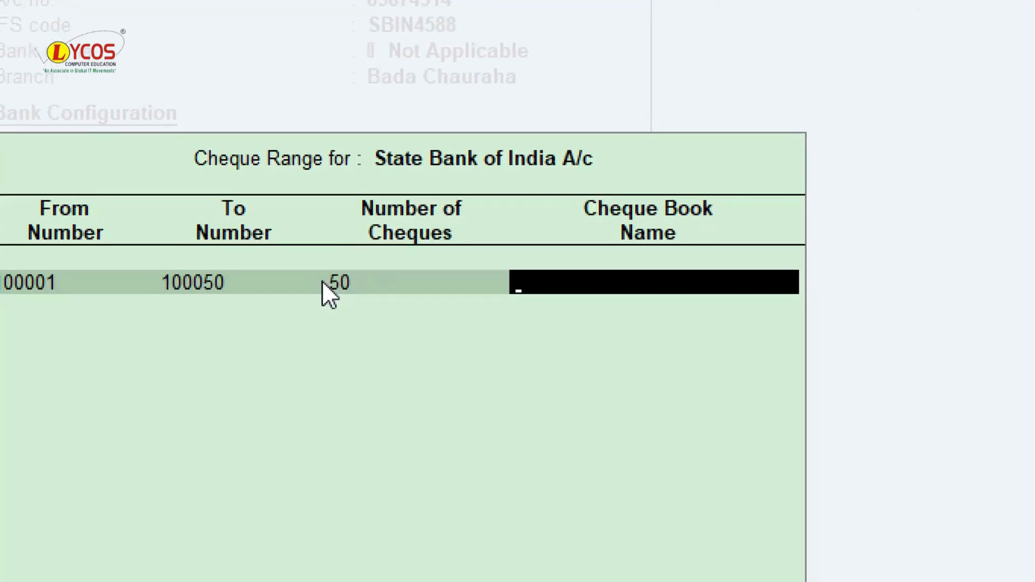
pyautogui.write('E')
pyautogui.press('BackSpace')
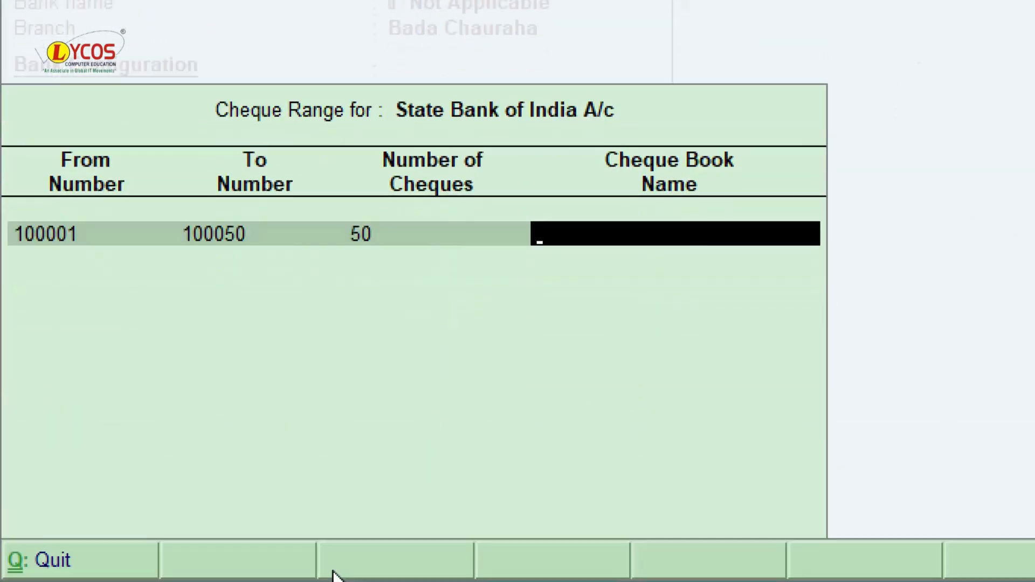
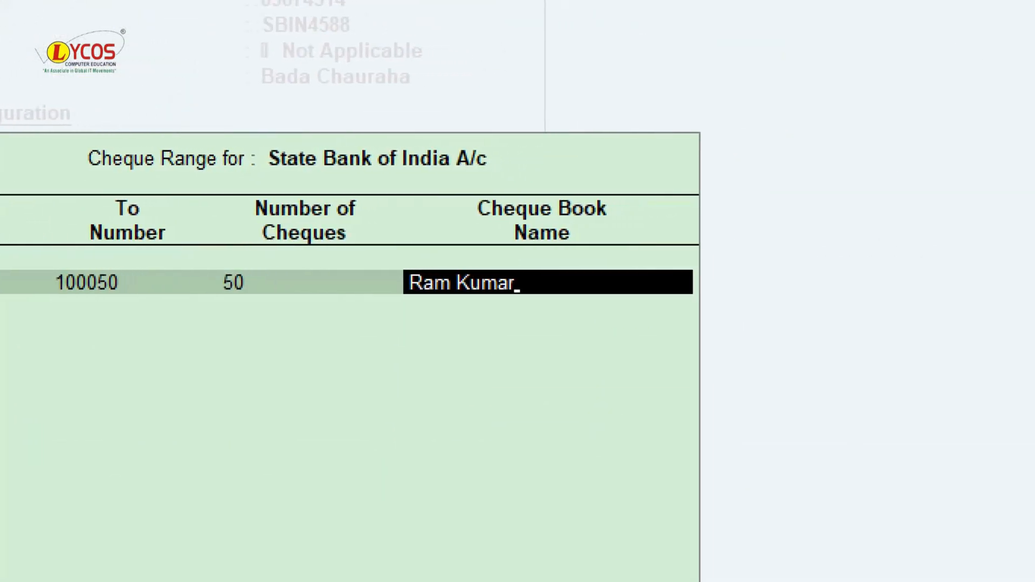
pyautogui.press('Return')
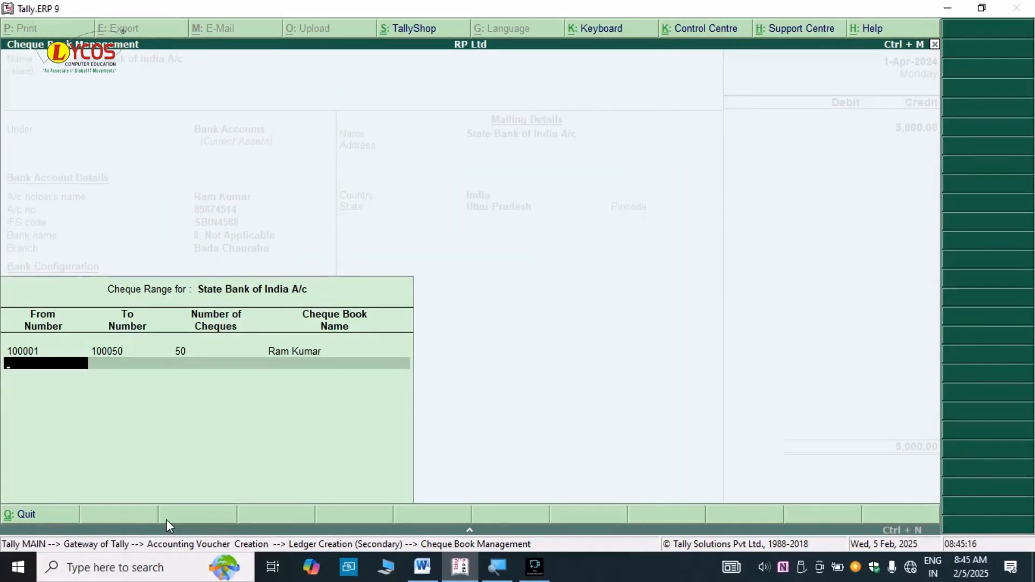
pyautogui.press('Return')
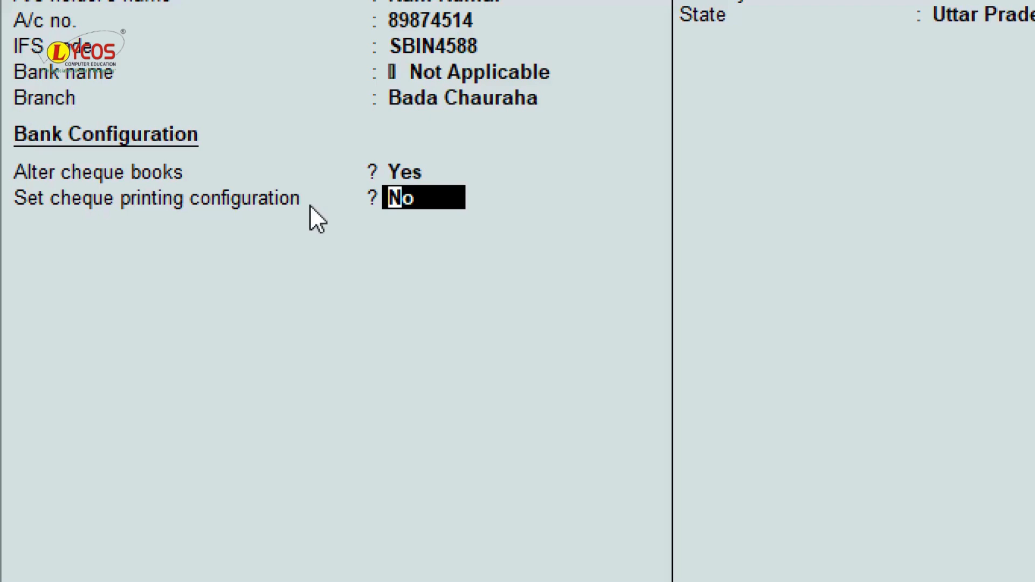
# - Leave cheque printing off, give the SBI ledger address Bada Chauraha and pincode 208001, and save it
pyautogui.press('Return')
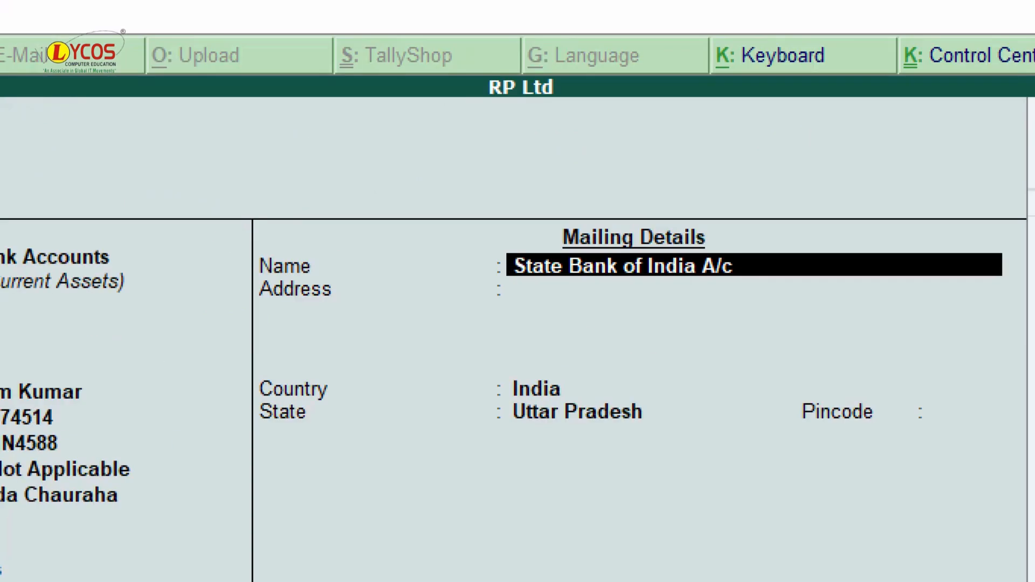
pyautogui.press('Return')
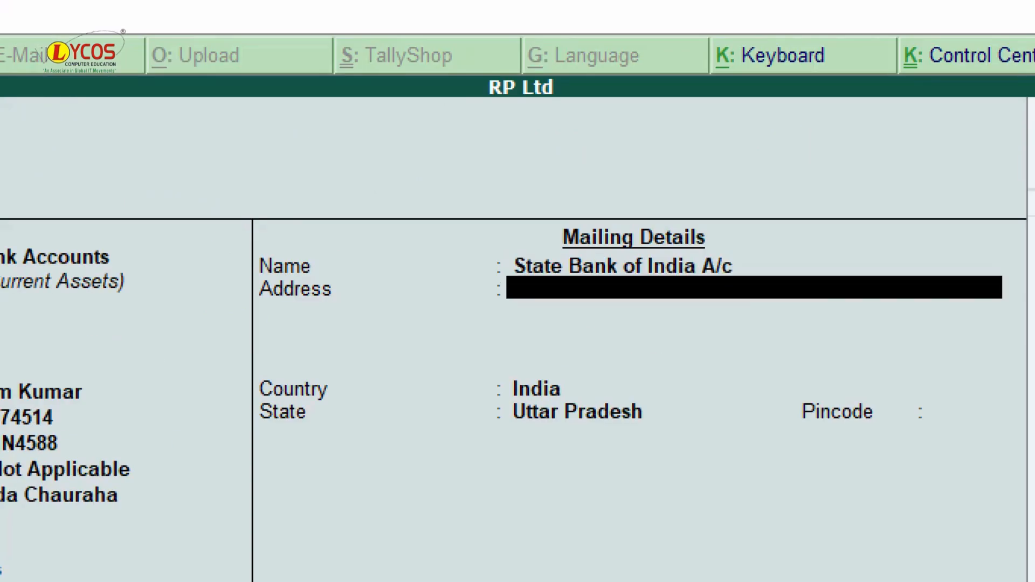
pyautogui.write('Bada Chau')
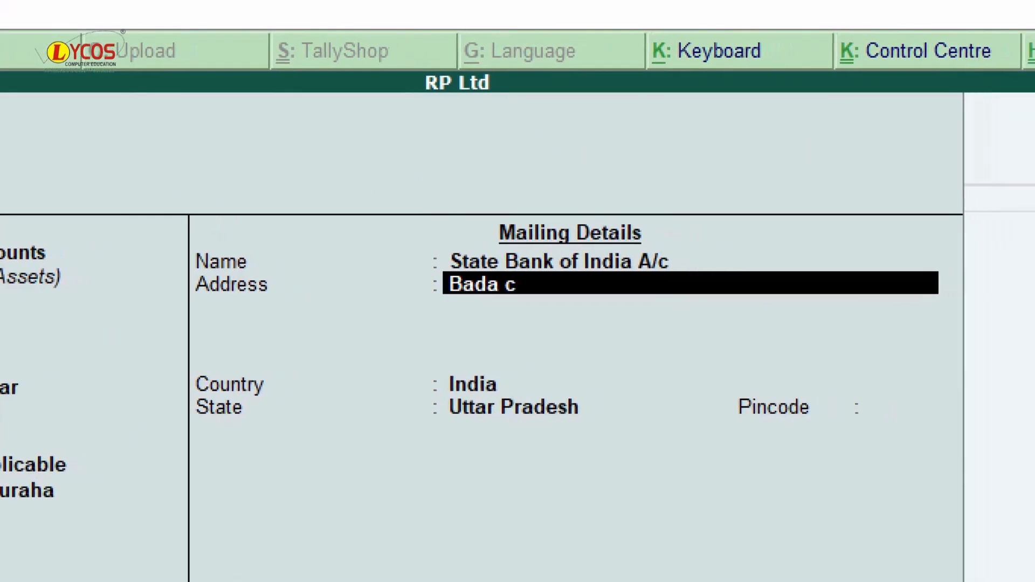
pyautogui.write('raha')
pyautogui.press('Return')
pyautogui.press('Return')
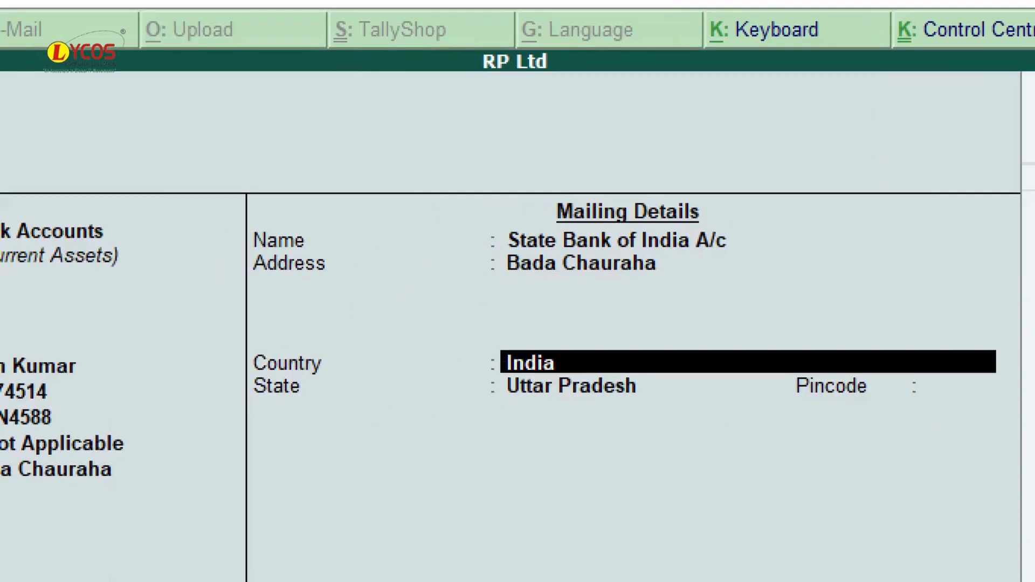
pyautogui.press('Return')
pyautogui.press('Return')
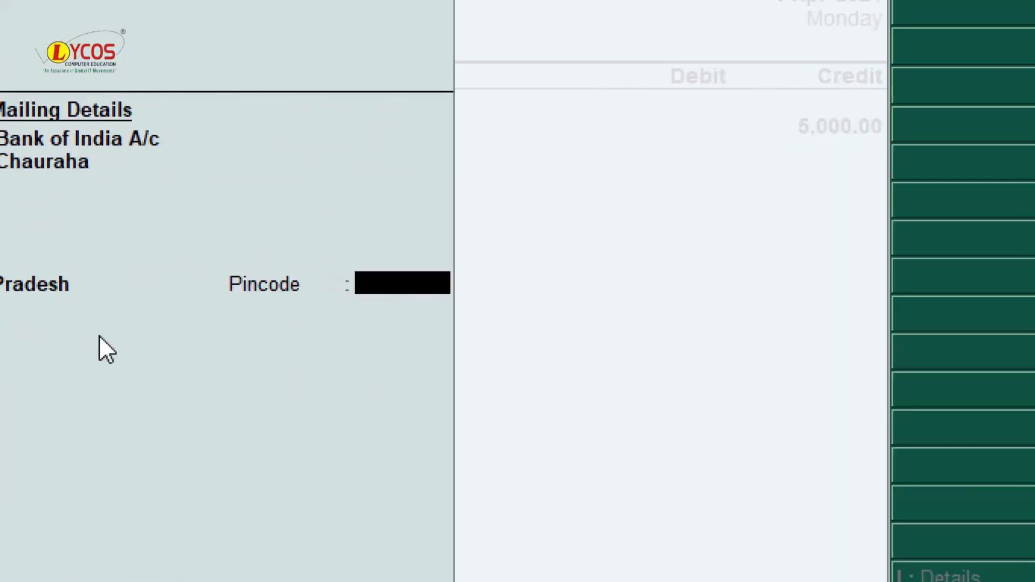
pyautogui.write('20')
pyautogui.write('8')
pyautogui.press('BackSpace')
pyautogui.write('08001')
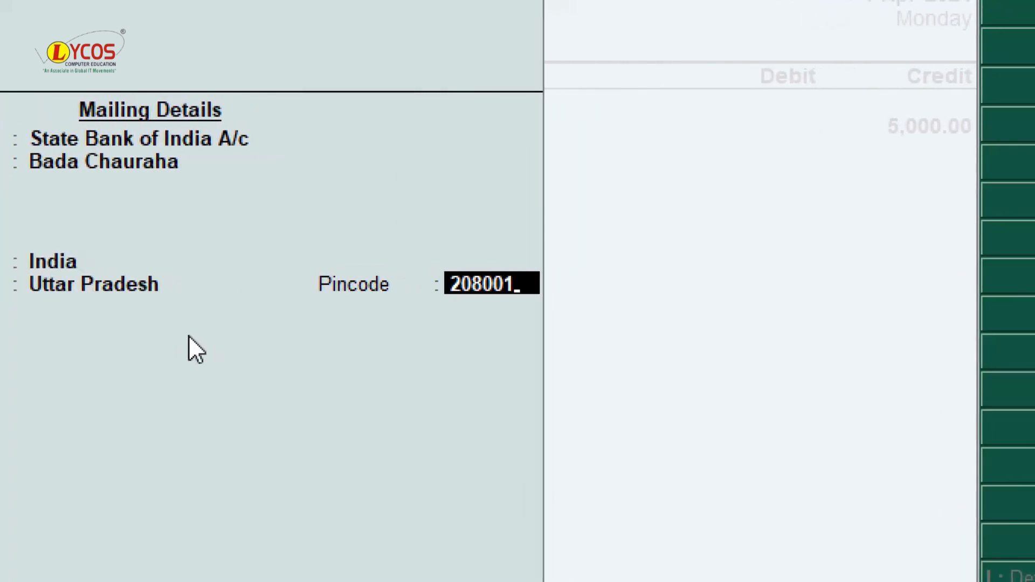
pyautogui.press('Return')
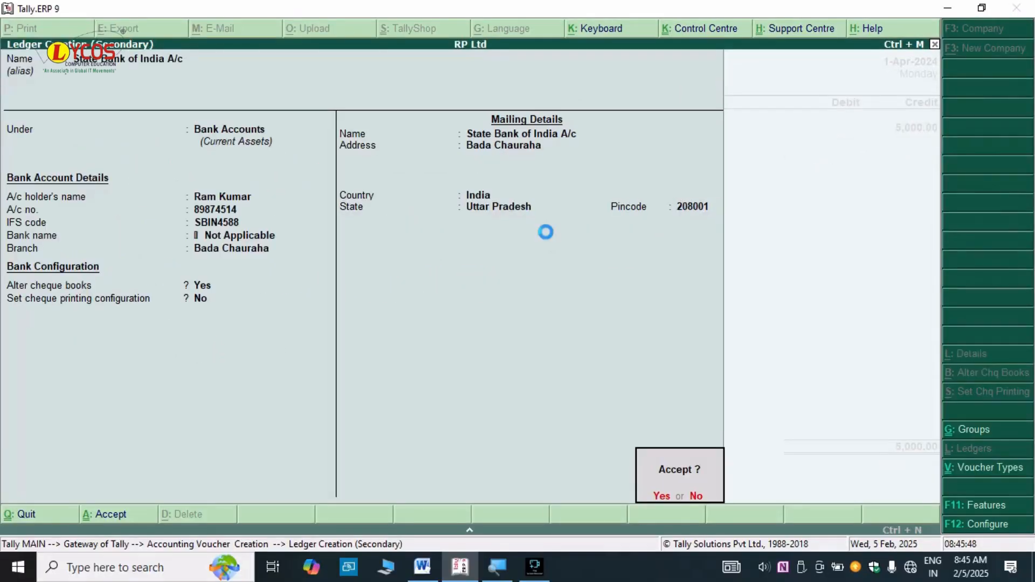
pyautogui.press('Return')
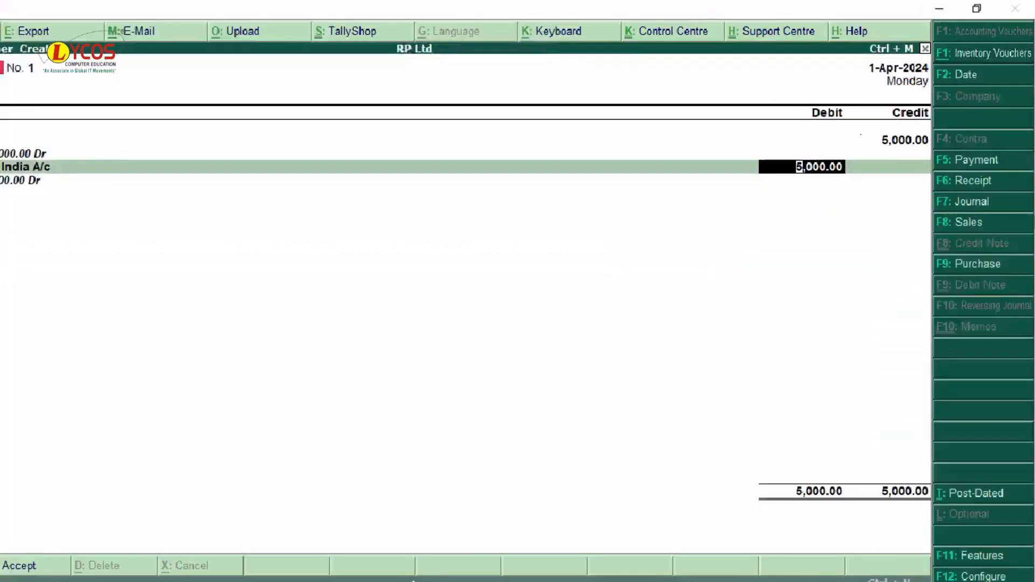
# - Record the 5,000 SBI deposit as ten 500 notes and return to the Contra voucher
pyautogui.press('Return')
pyautogui.press('Return')
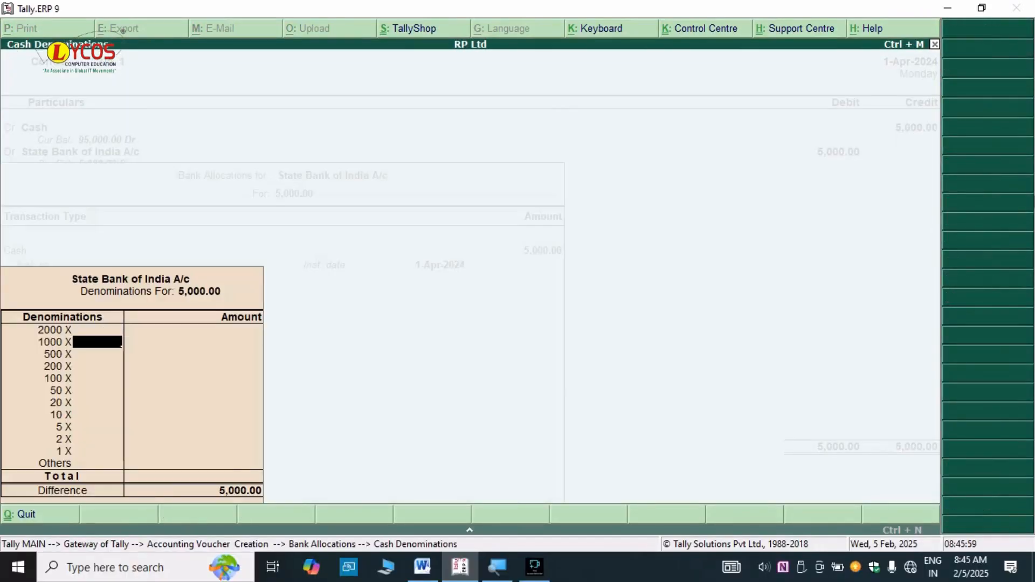
pyautogui.press('super')
pyautogui.press('super')
pyautogui.press('super+plus')
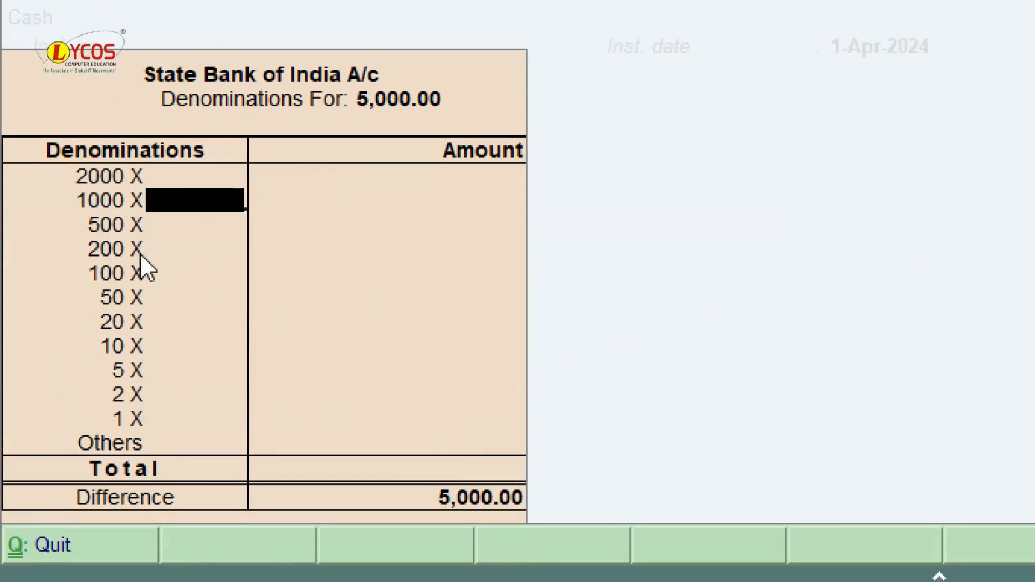
pyautogui.click(164, 229)
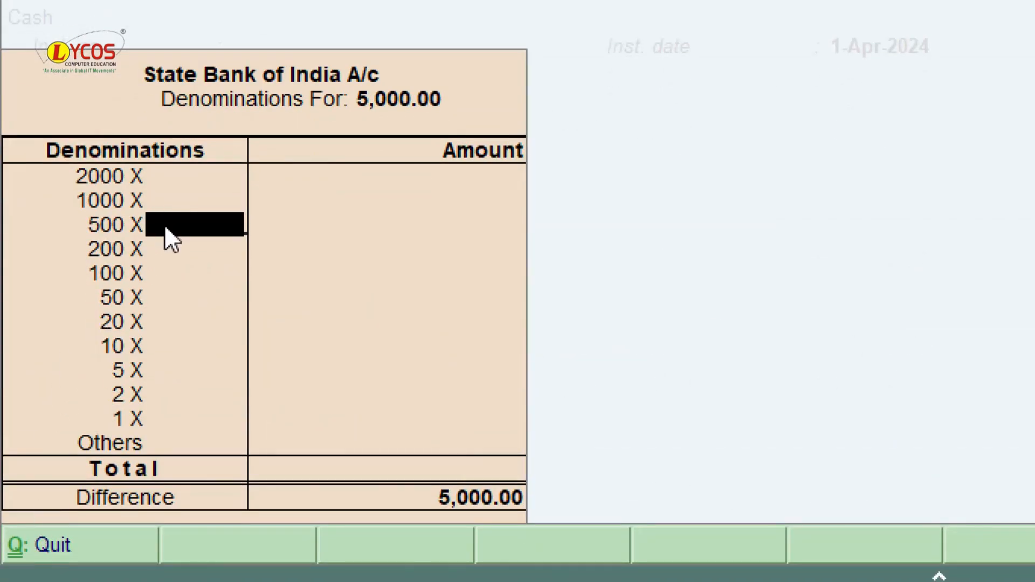
pyautogui.write('10')
pyautogui.press('Return')
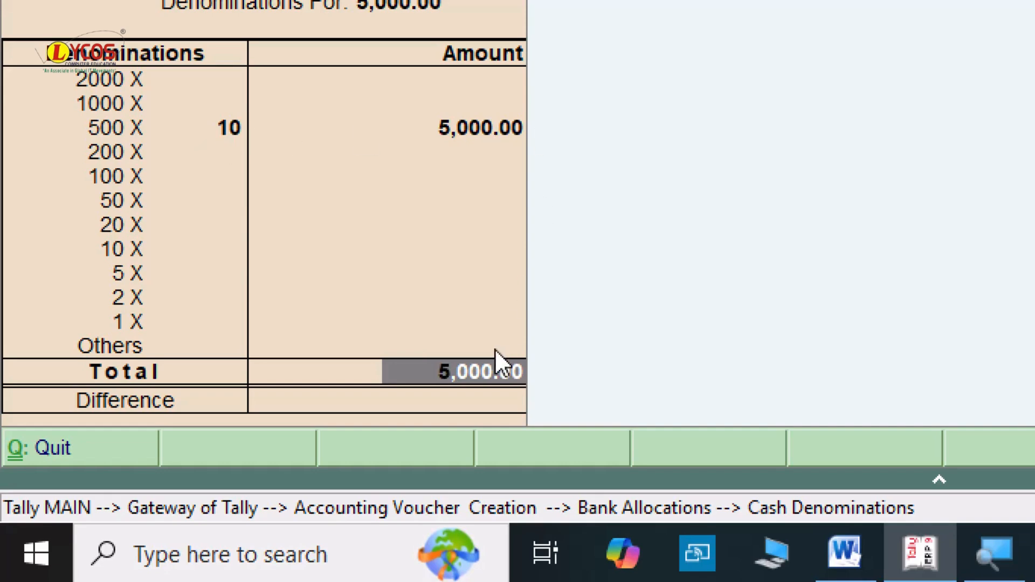
pyautogui.press('Return')
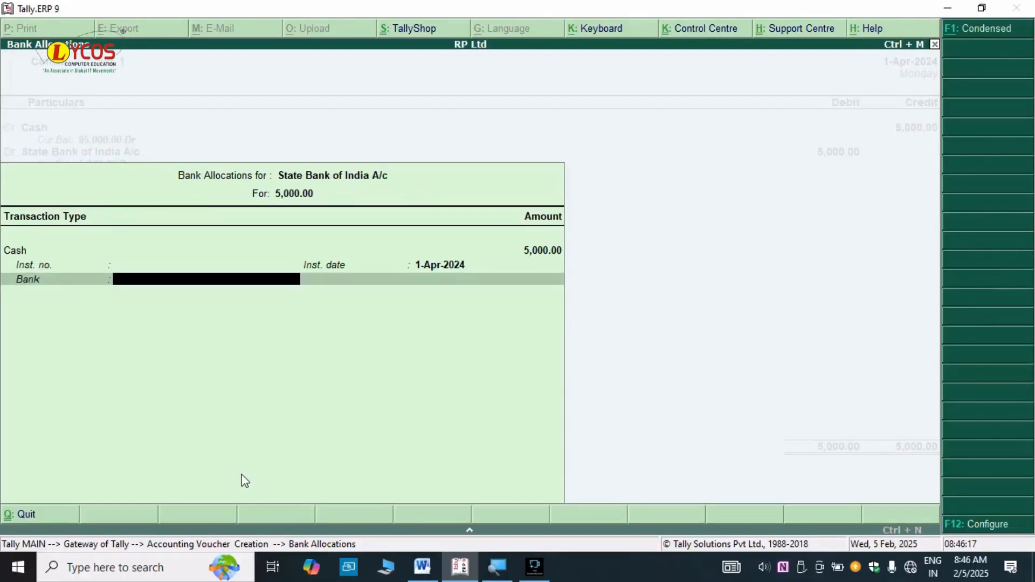
pyautogui.press('Return')
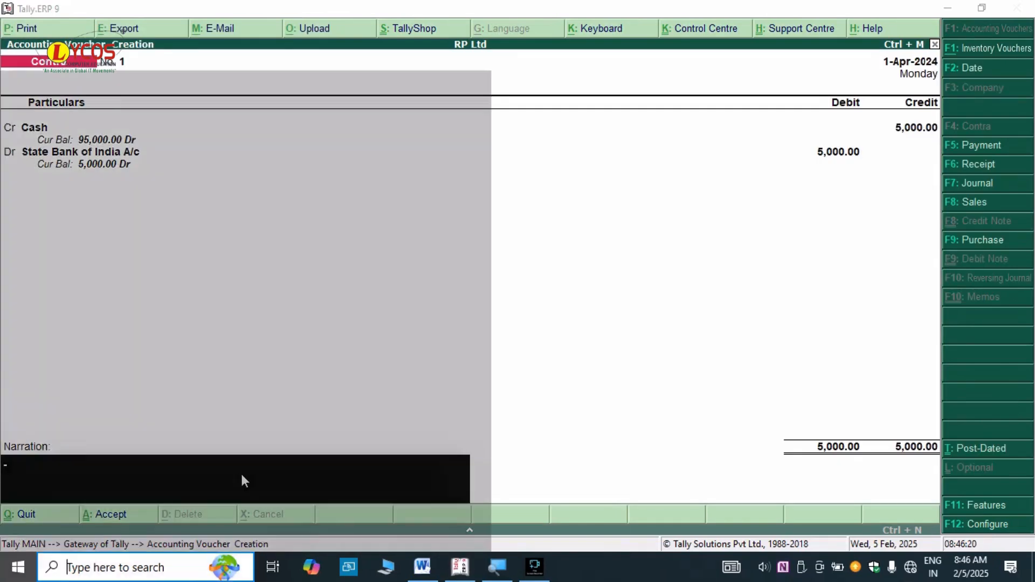
# - Add the narration 'being open bank account in state bank of india' and save Contra voucher No. 1
pyautogui.write('bein')
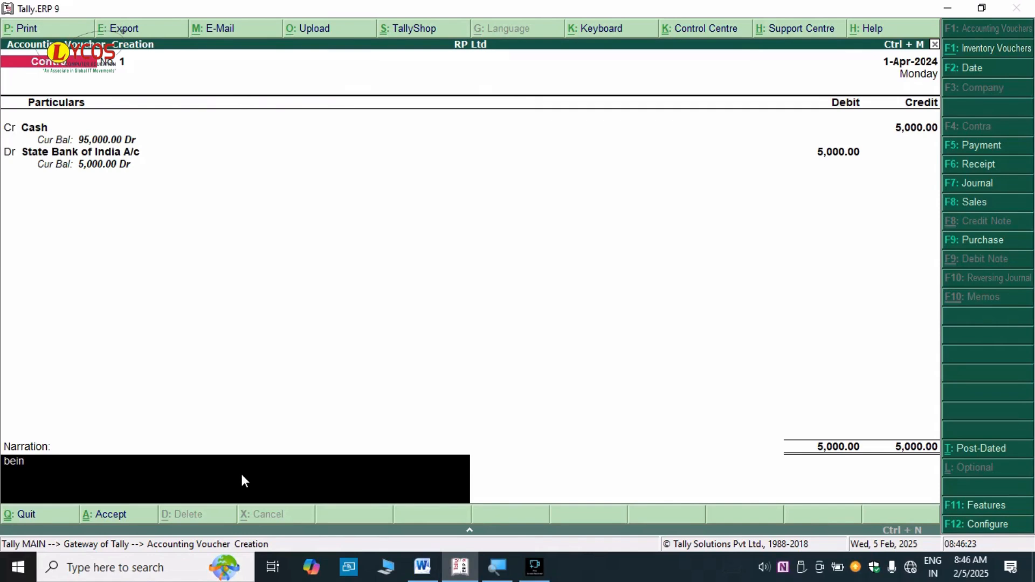
pyautogui.write('g open bank acc')
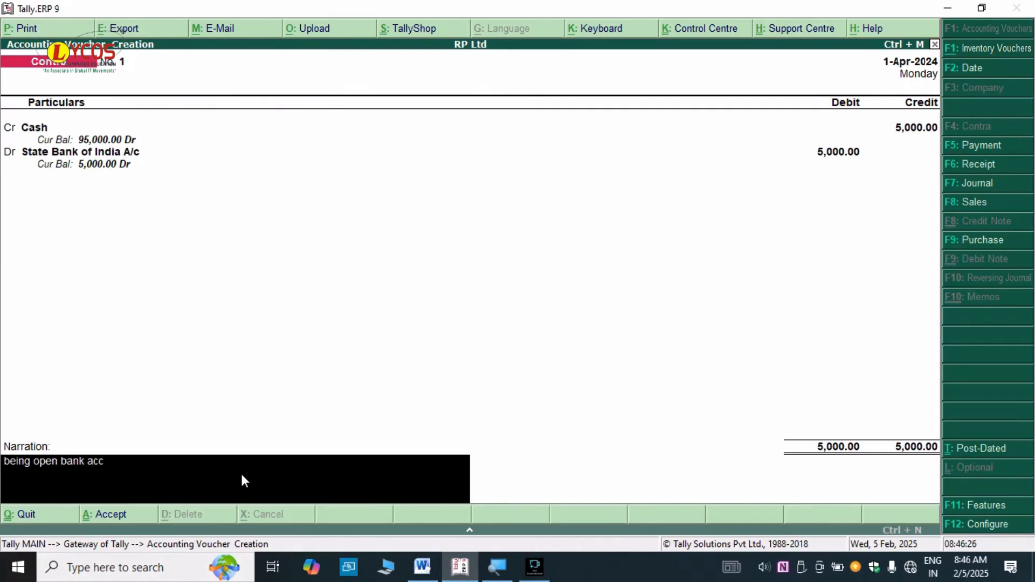
pyautogui.write('ount wu')
pyautogui.press('BackSpace')
pyautogui.write('ith')
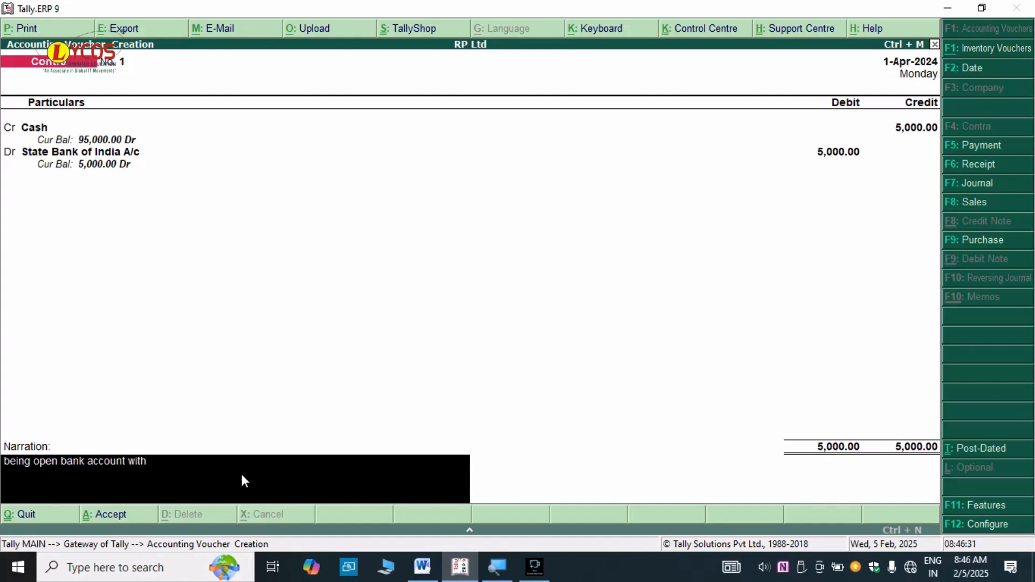
pyautogui.write(' state bank of india')
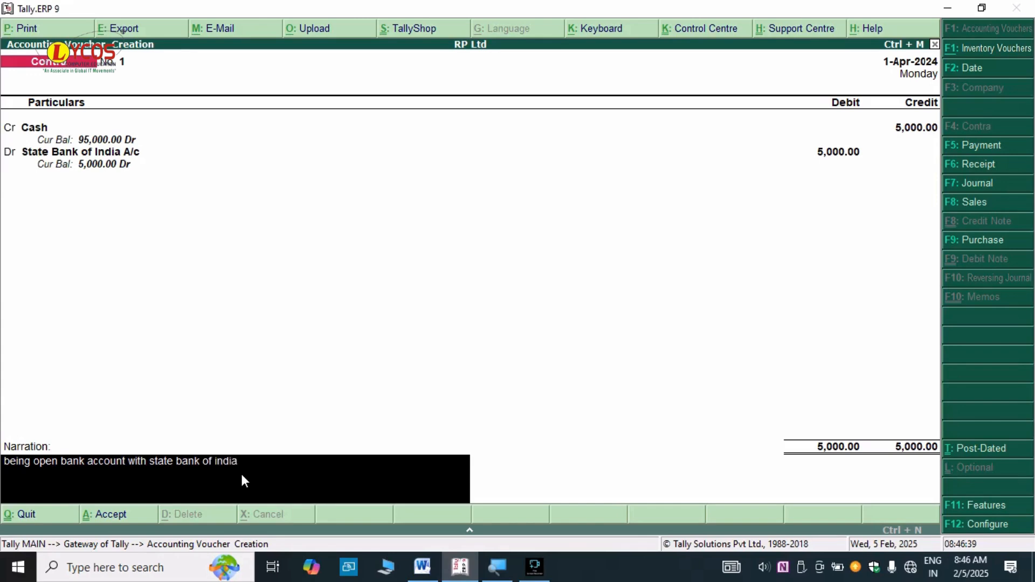
pyautogui.click(148, 463)
pyautogui.press('BackSpace')
pyautogui.press('BackSpace')
pyautogui.press('BackSpace')
pyautogui.press('BackSpace')
pyautogui.press('BackSpace')
pyautogui.write('in')
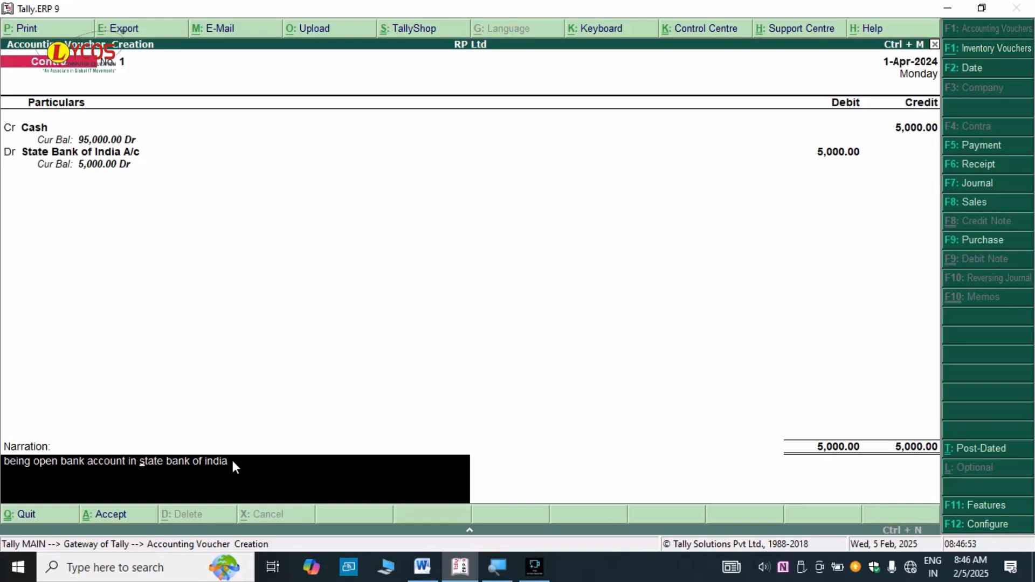
pyautogui.press('Return')
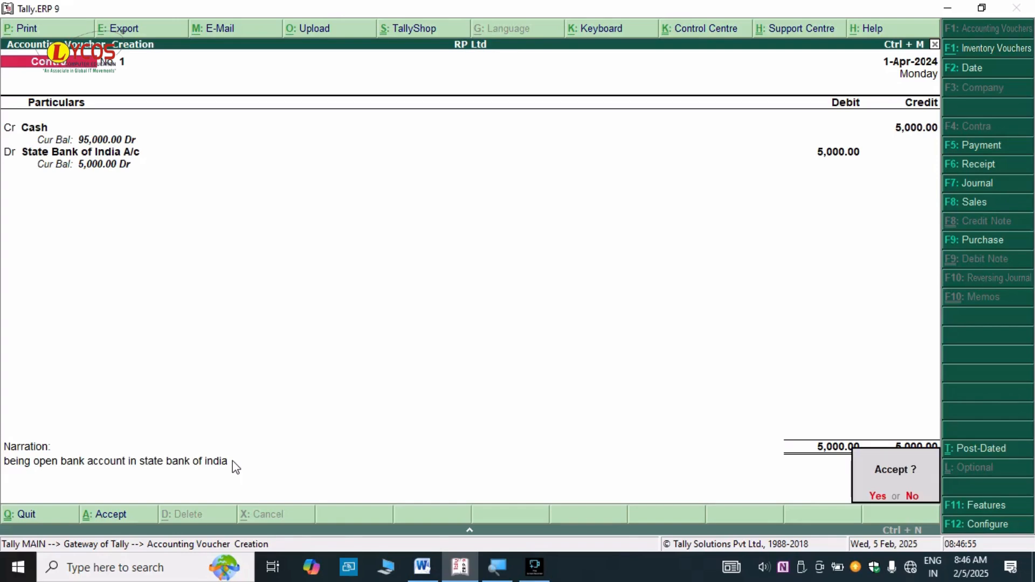
pyautogui.press('Return')
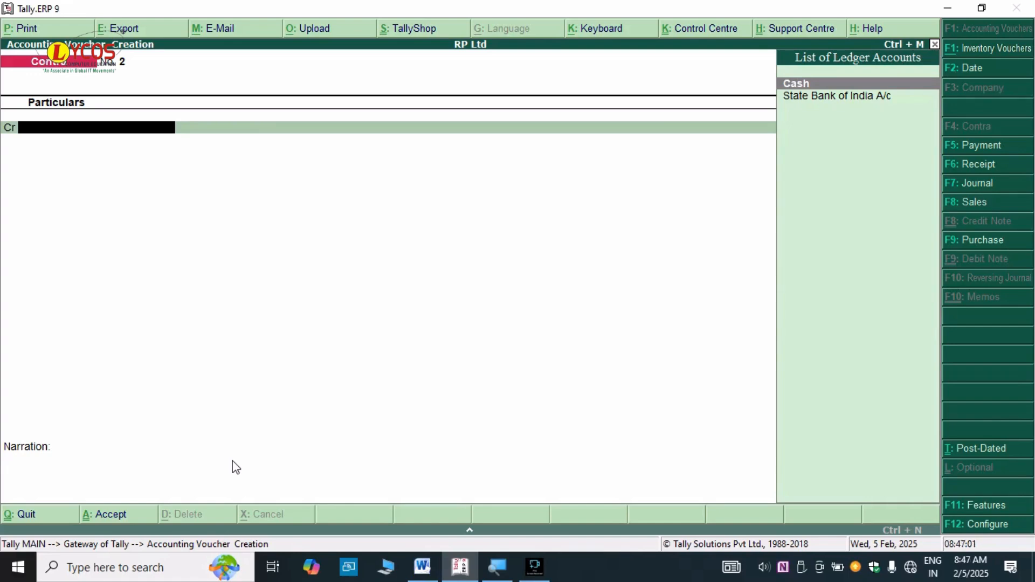
# - In the Word questions, select the cash deposit into State Bank question
pyautogui.hotkey('alt', 'Tab')
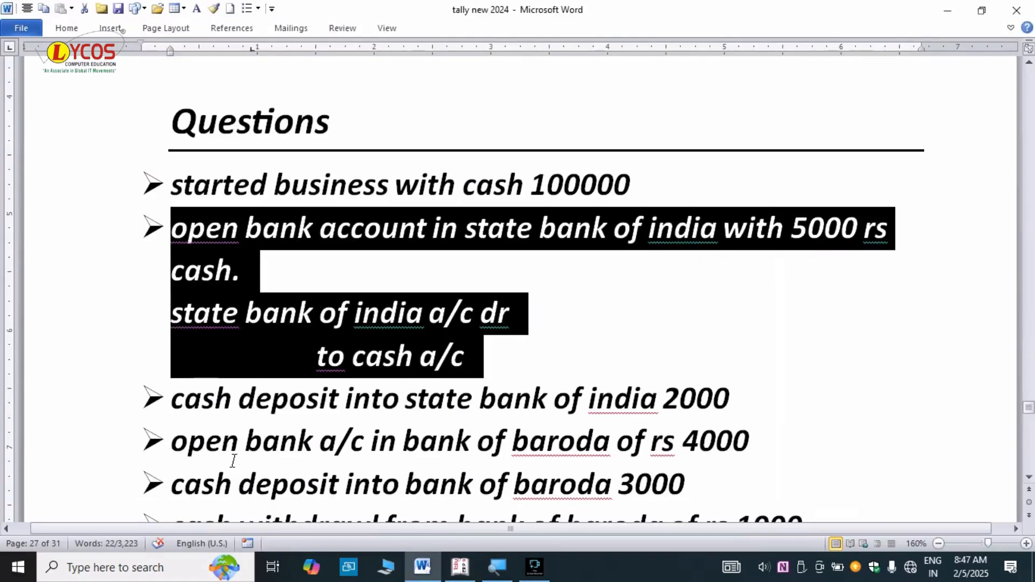
pyautogui.click(294, 399)
pyautogui.moveTo(173, 399); pyautogui.dragTo(751, 399)
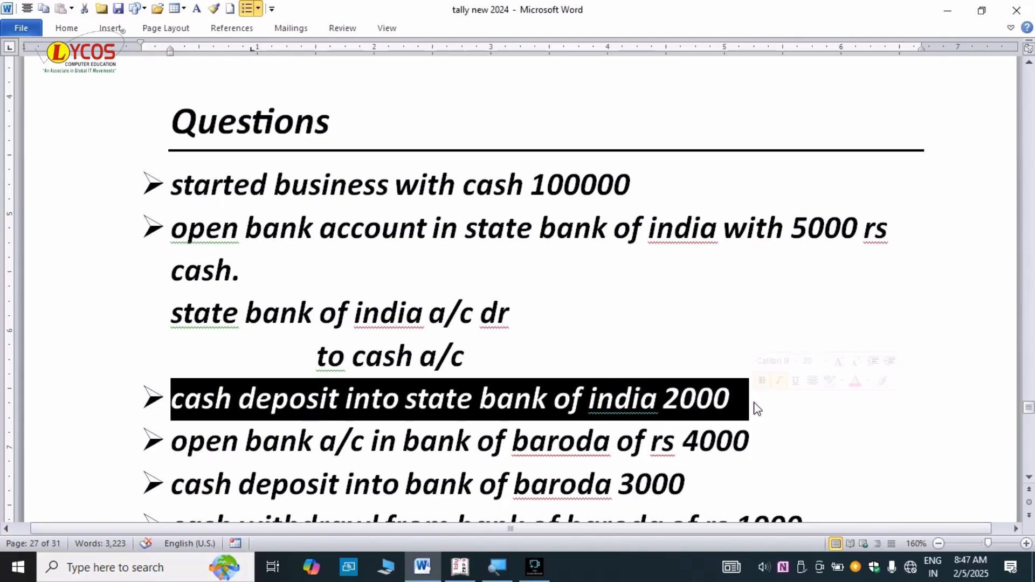
pyautogui.scroll(-1, 758, 409)
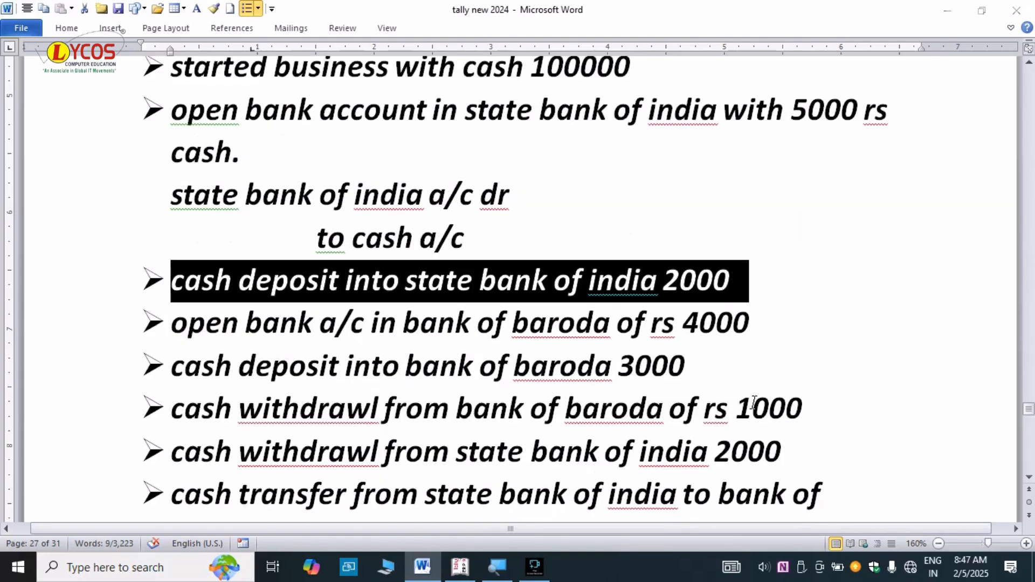
# - Credit Cash as the first ledger on Contra voucher No. 2
pyautogui.hotkey('alt', 'Tab')
pyautogui.click(480, 286)
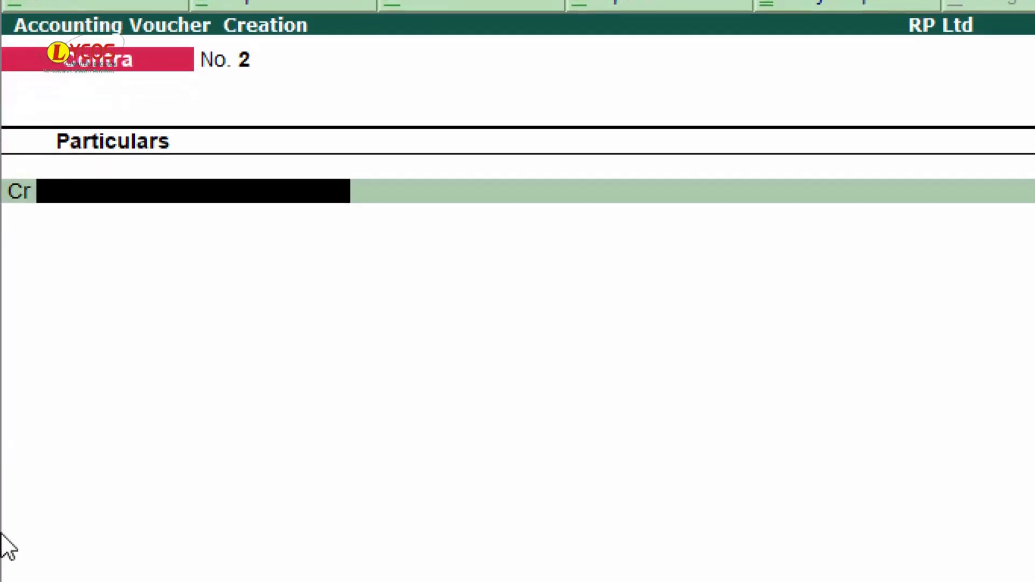
pyautogui.click(47, 205)
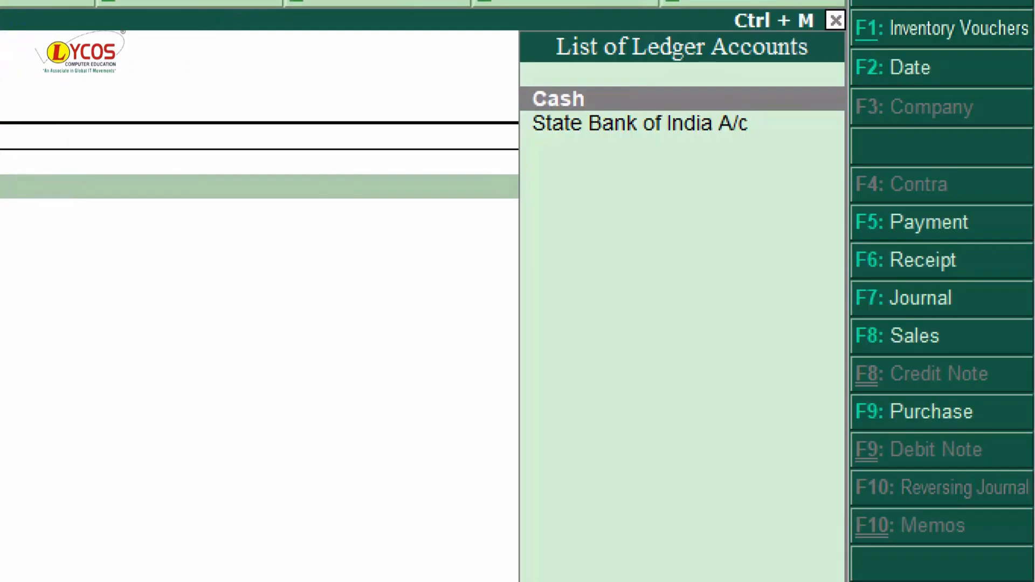
pyautogui.click(671, 123)
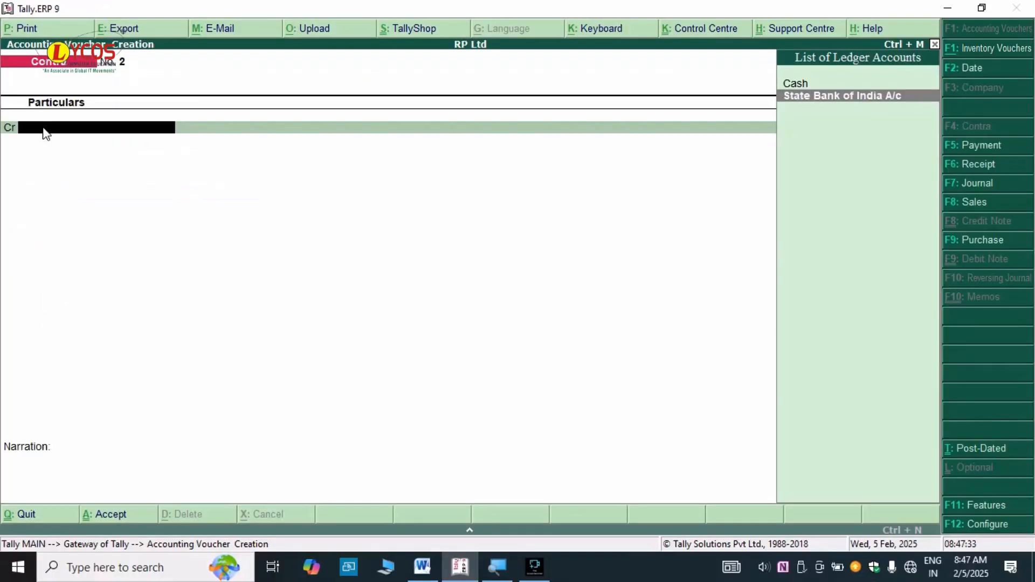
pyautogui.press('Up')
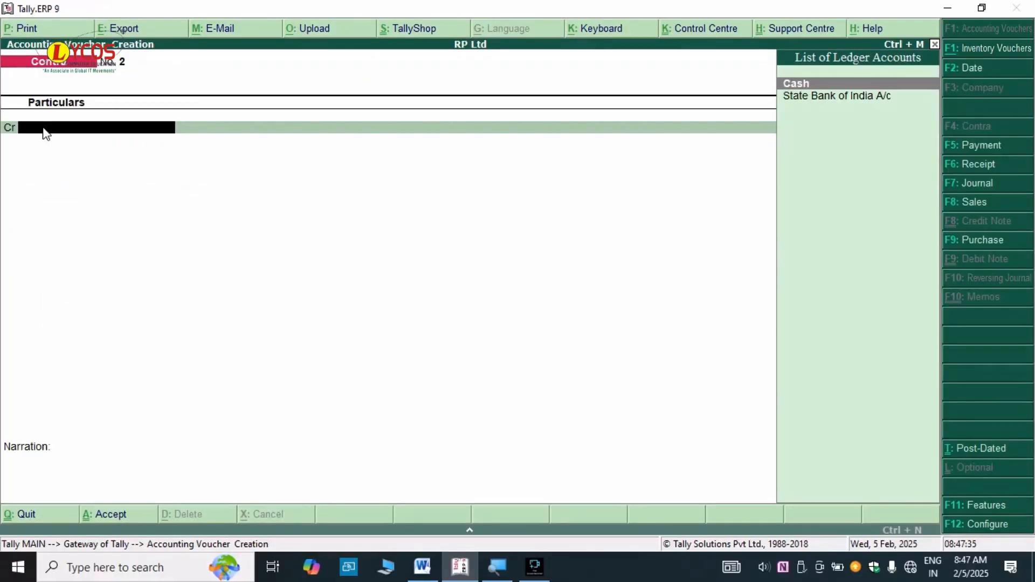
pyautogui.press('Return')
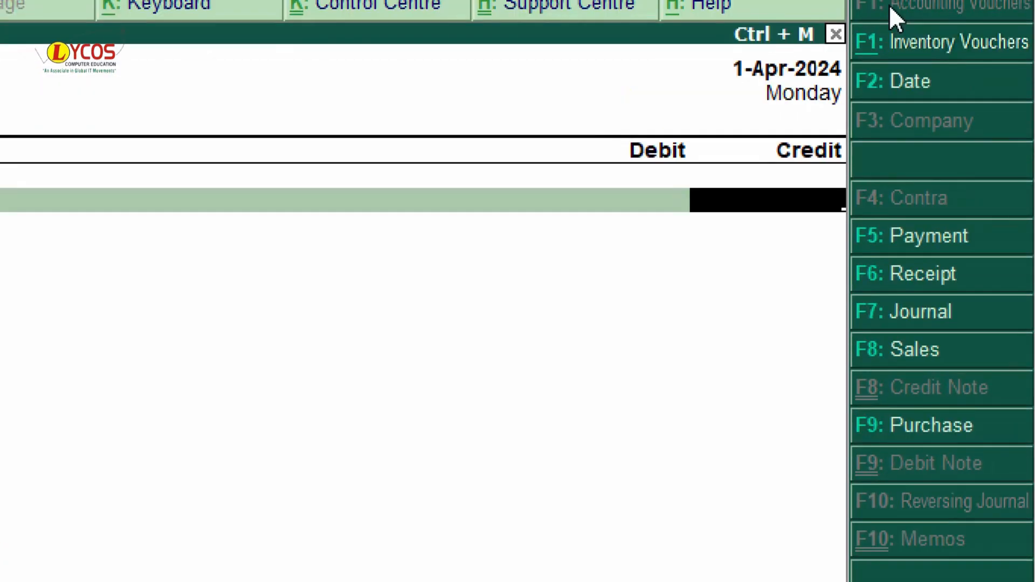
# - Recheck the 'cash deposit into state bank of india 2000' line in Word
pyautogui.hotkey('alt', 'Tab')
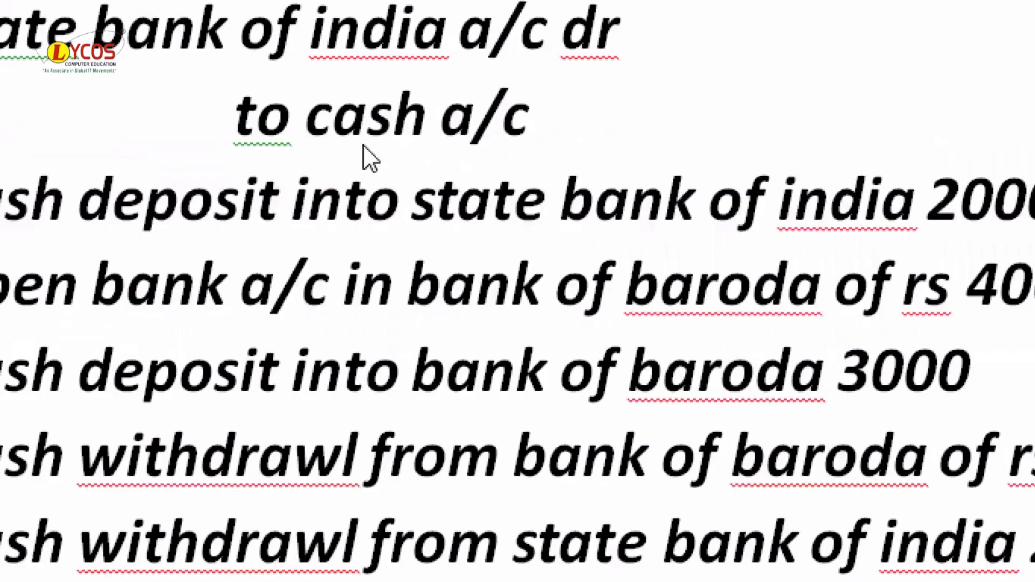
pyautogui.tripleClick(208, 195)
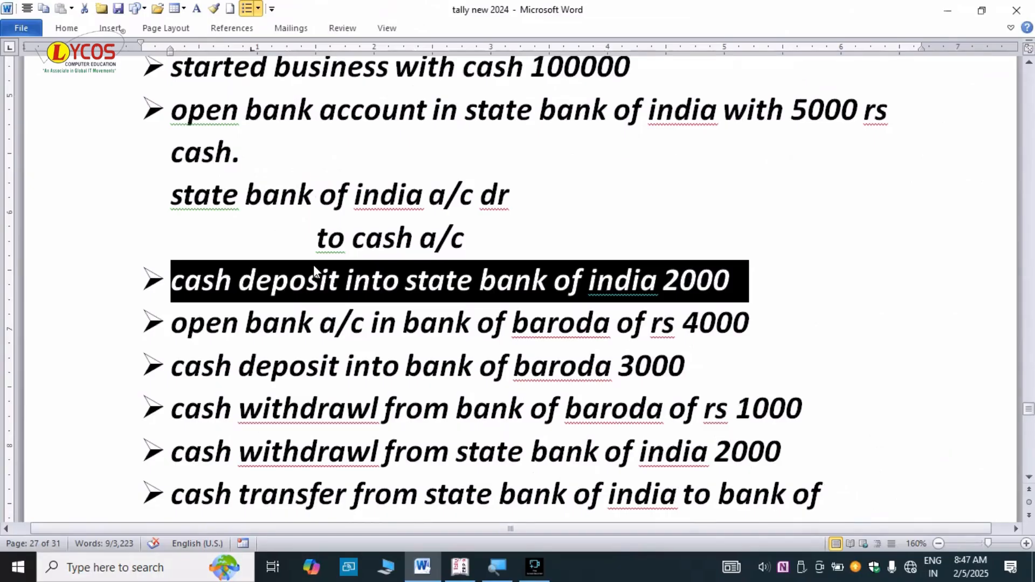
pyautogui.hotkey('alt', 'Tab')
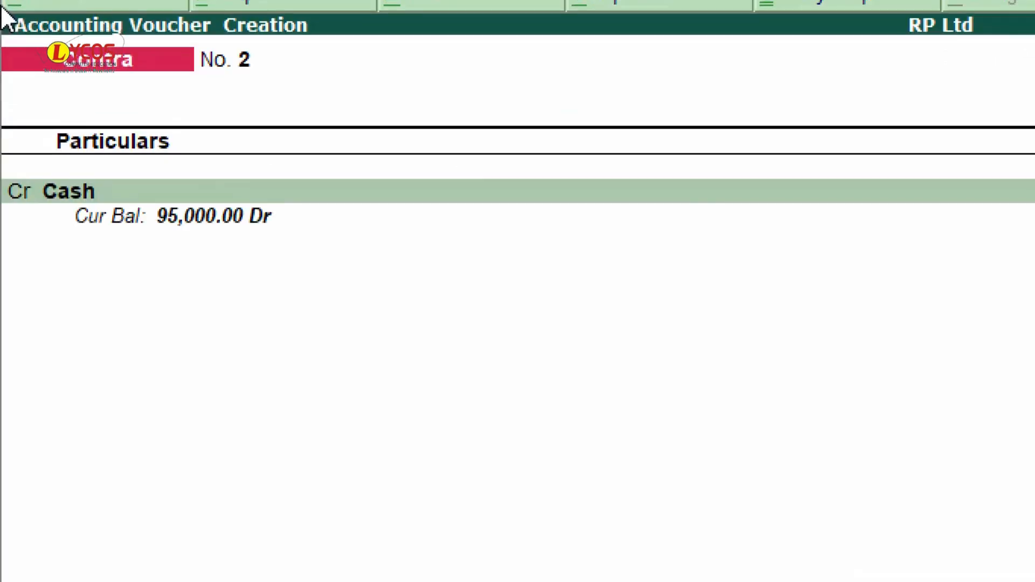
# - Credit Cash 2,000 and debit State Bank of India A/c 2,000
pyautogui.write('2000')
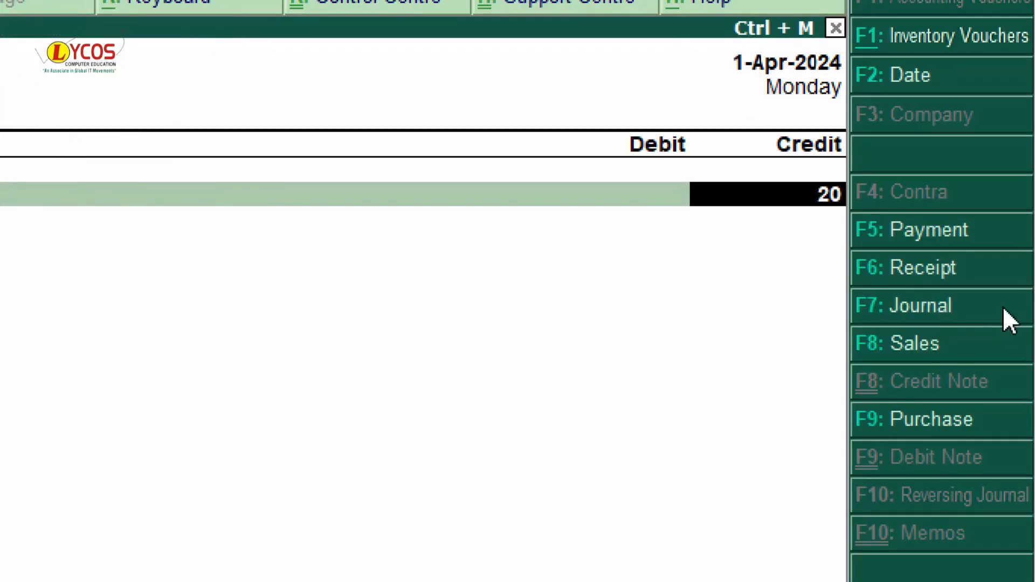
pyautogui.press('Return')
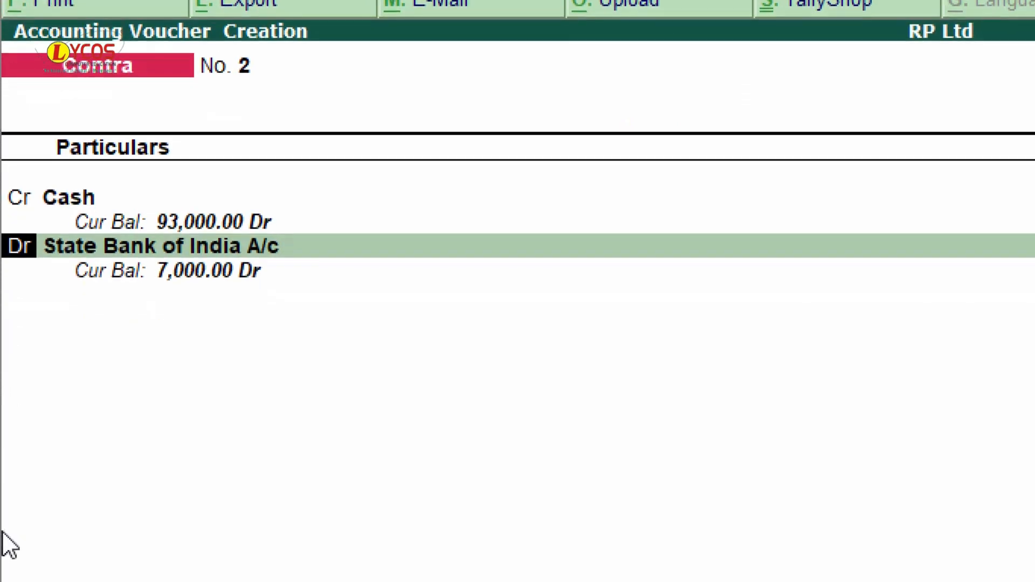
pyautogui.press('Return')
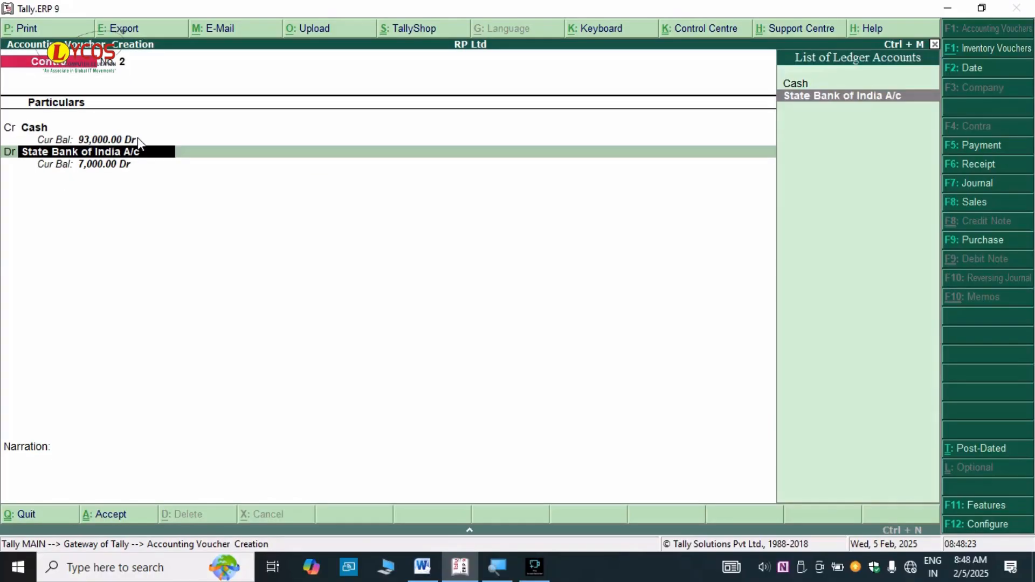
pyautogui.press('Return')
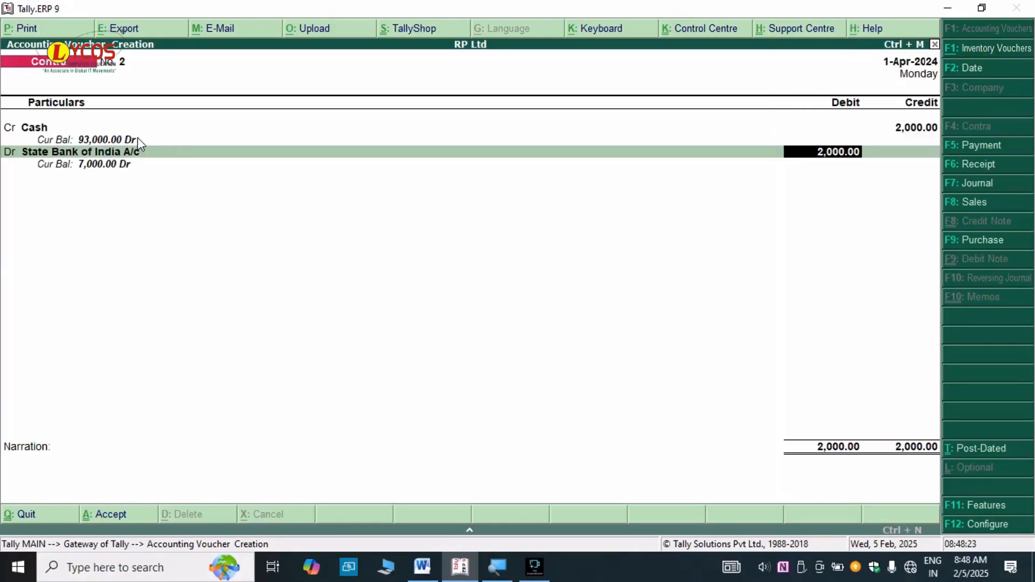
pyautogui.press('Return')
pyautogui.press('Return')
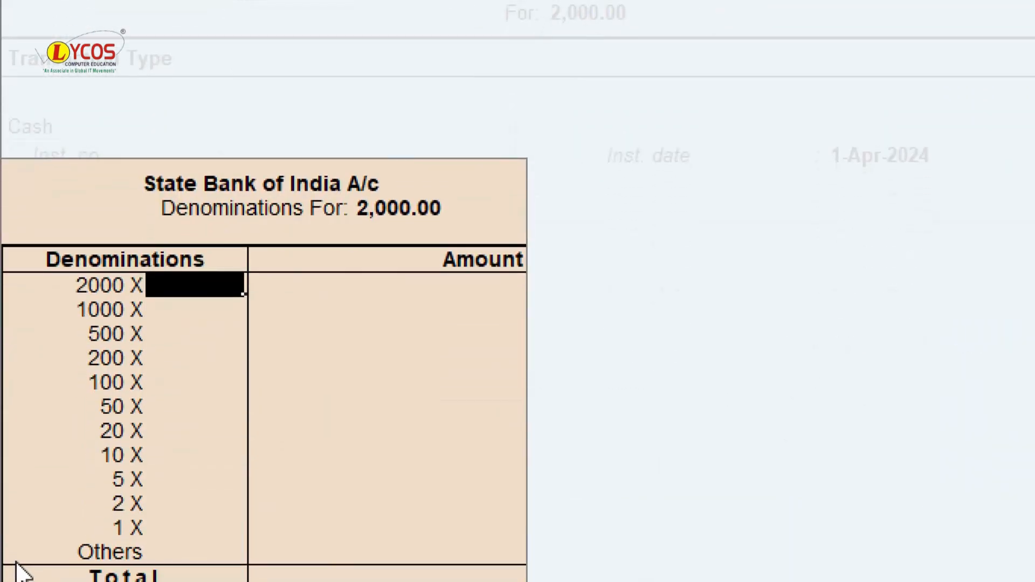
# - Record the deposit denominations as 200 notes of 10
pyautogui.click(148, 482)
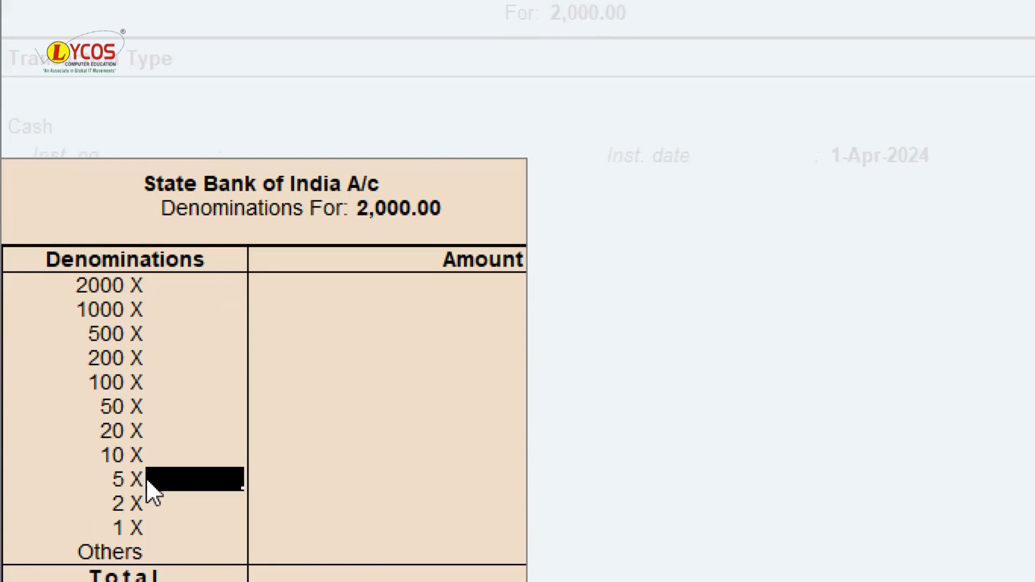
pyautogui.click(174, 456)
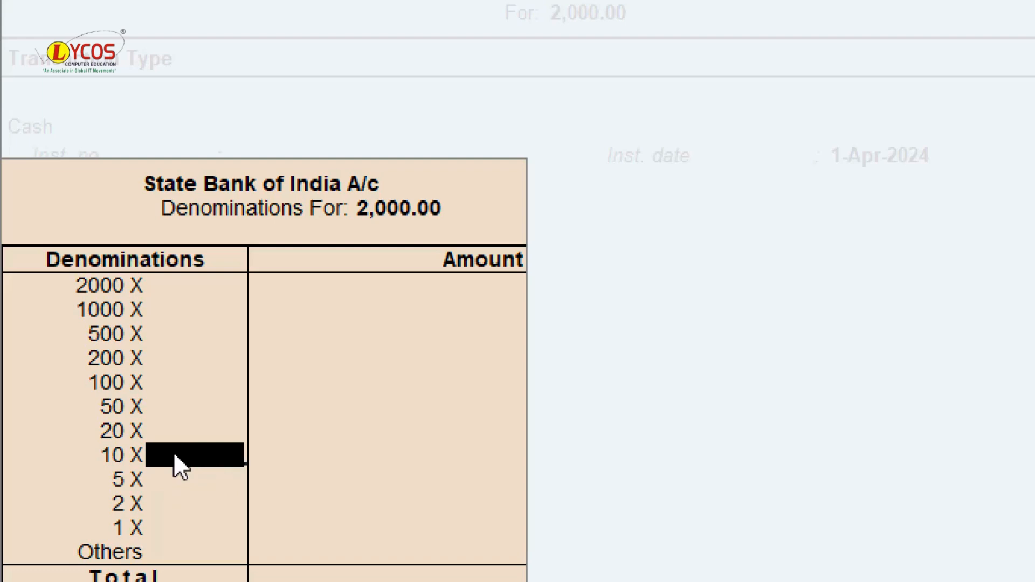
pyautogui.write('200')
pyautogui.press('Return')
pyautogui.press('Return')
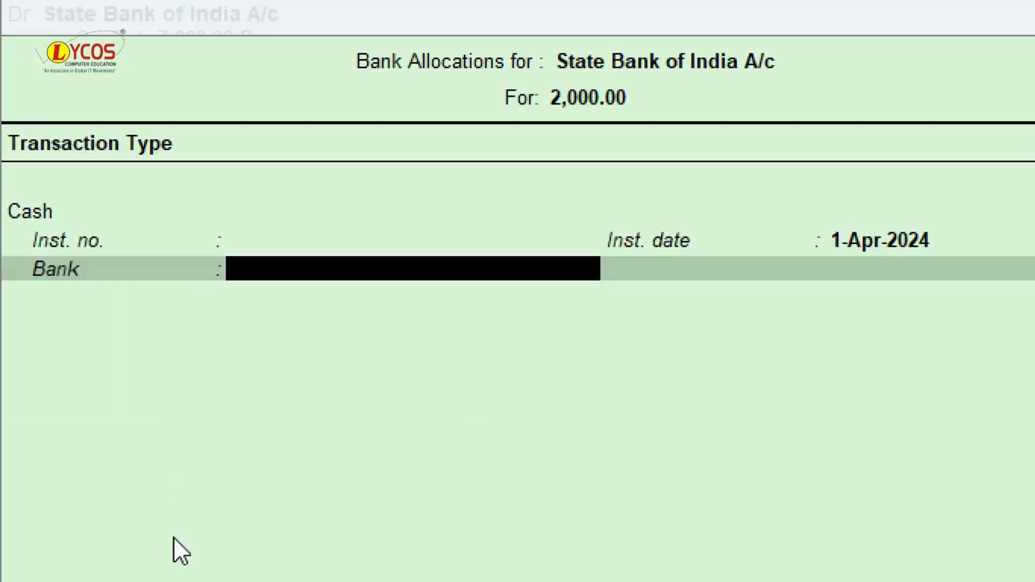
pyautogui.press('Return')
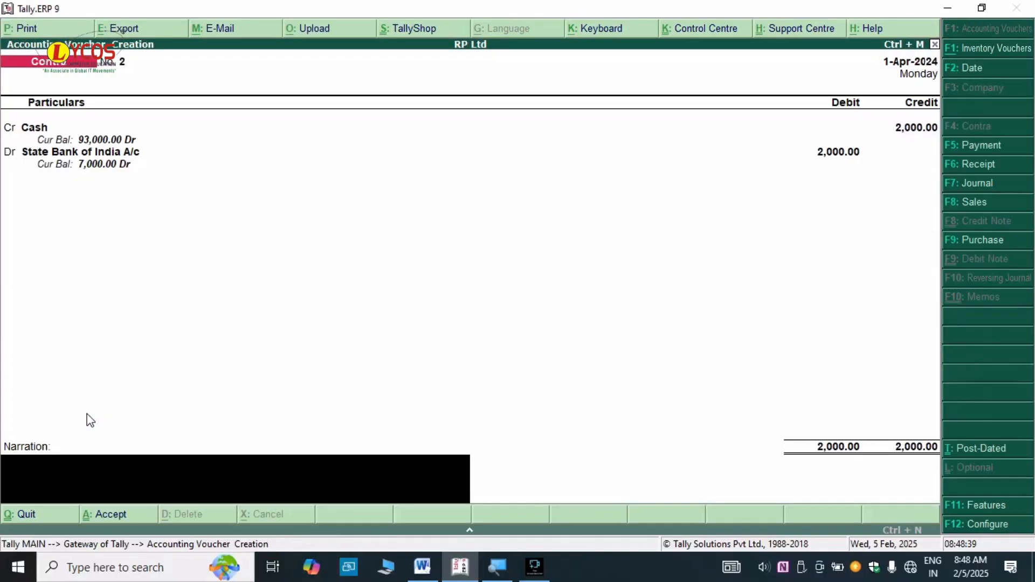
# - Add narration 'being deposit cash into bank SBI' and save Contra voucher No. 2
pyautogui.write('being deposit cash into bank')
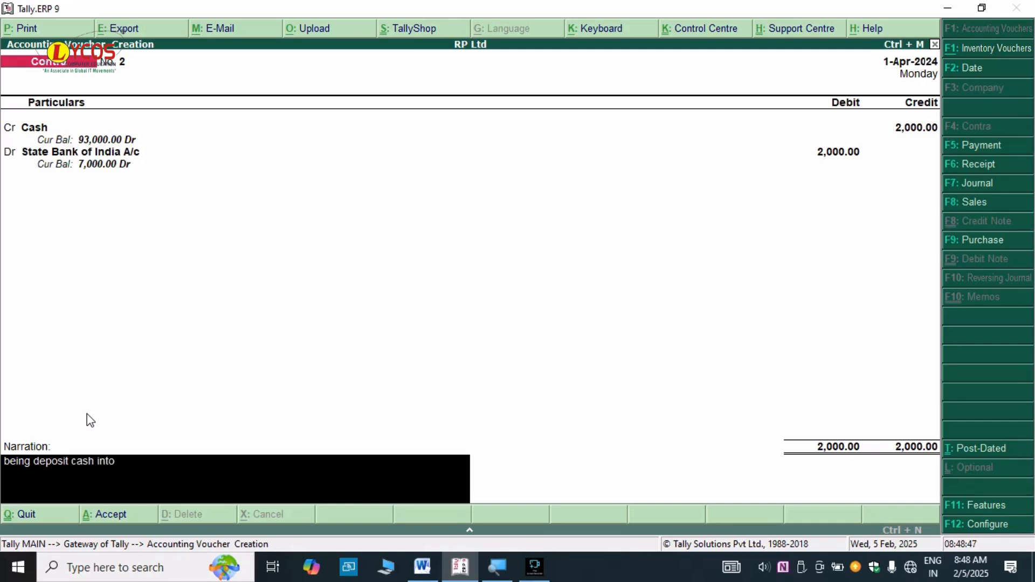
pyautogui.write(' SBI')
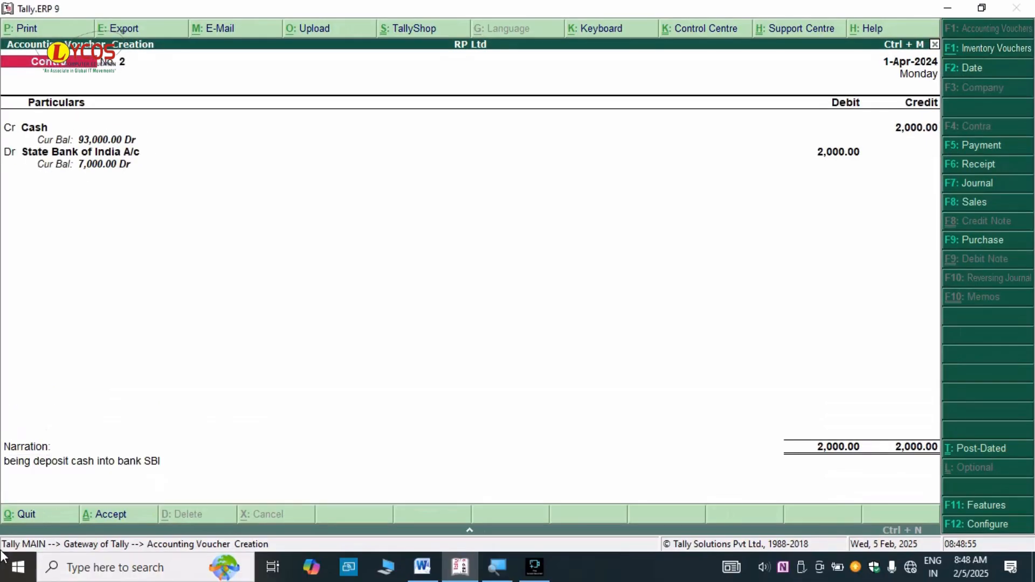
pyautogui.press('Return')
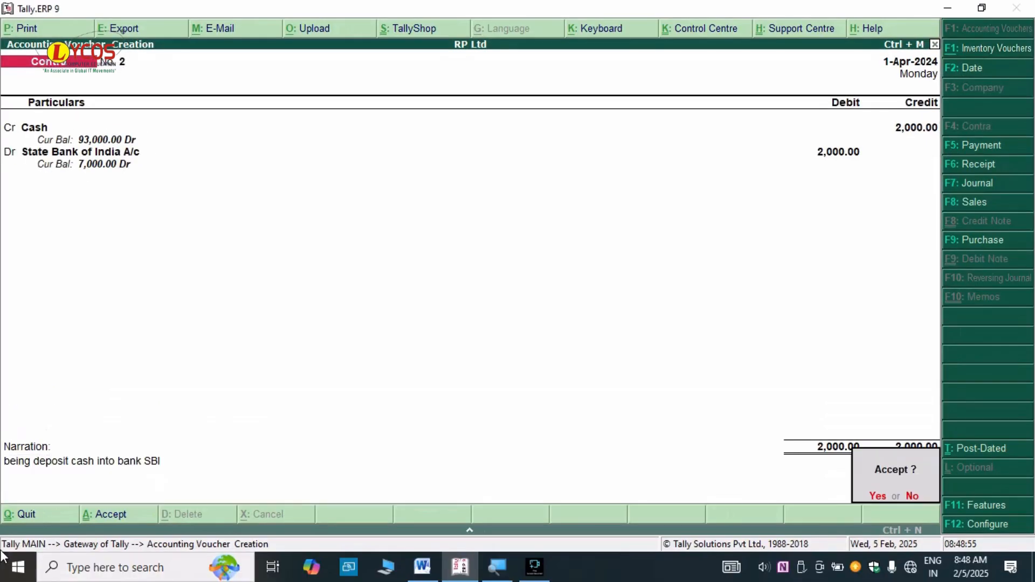
pyautogui.press('Return')
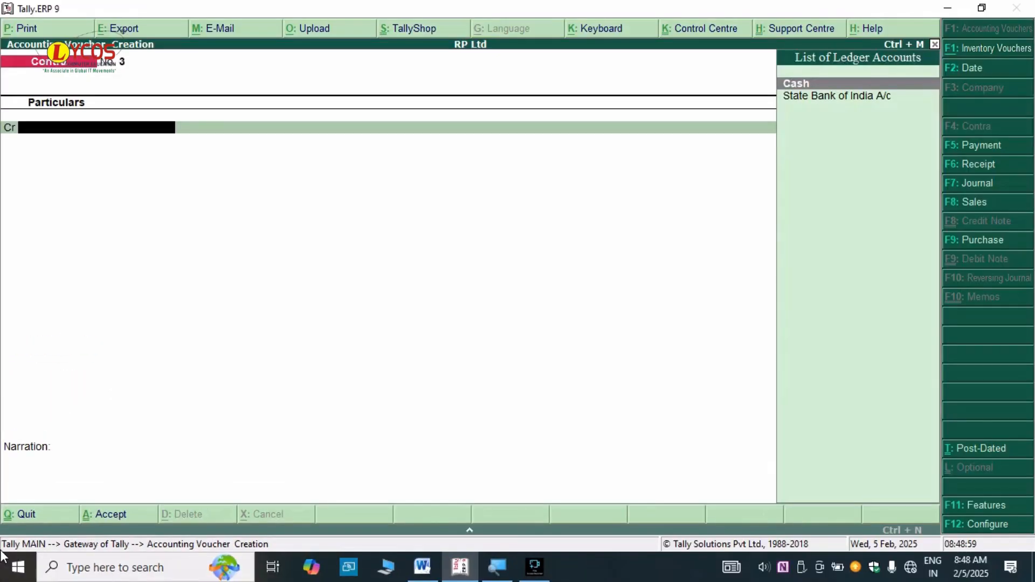
# - Review the 'open bank a/c in bank of baroda of rs 4000' line in Word, then return to Tally
pyautogui.hotkey('alt', 'Tab')
pyautogui.click(218, 408)
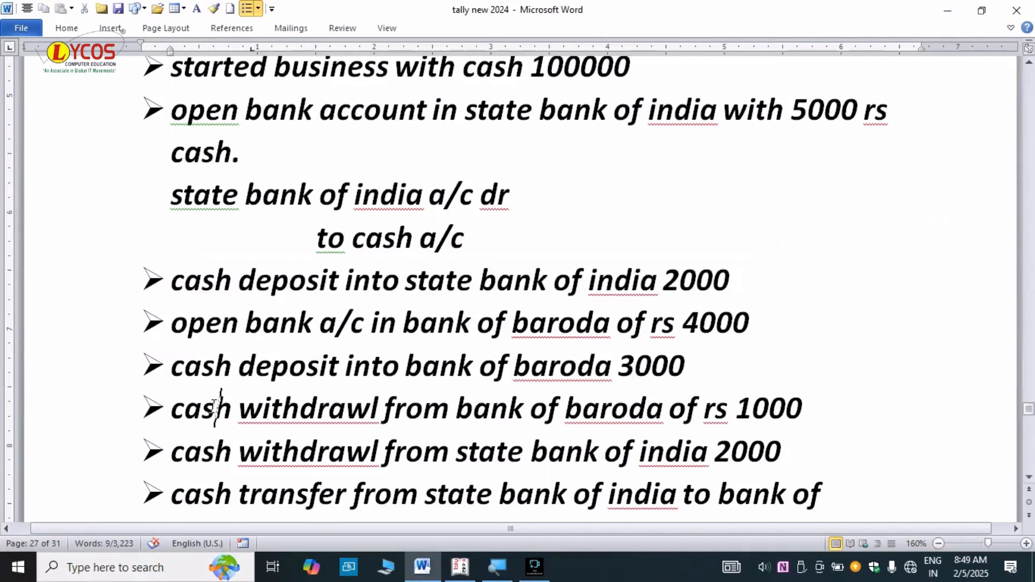
pyautogui.moveTo(175, 337); pyautogui.dragTo(755, 327)
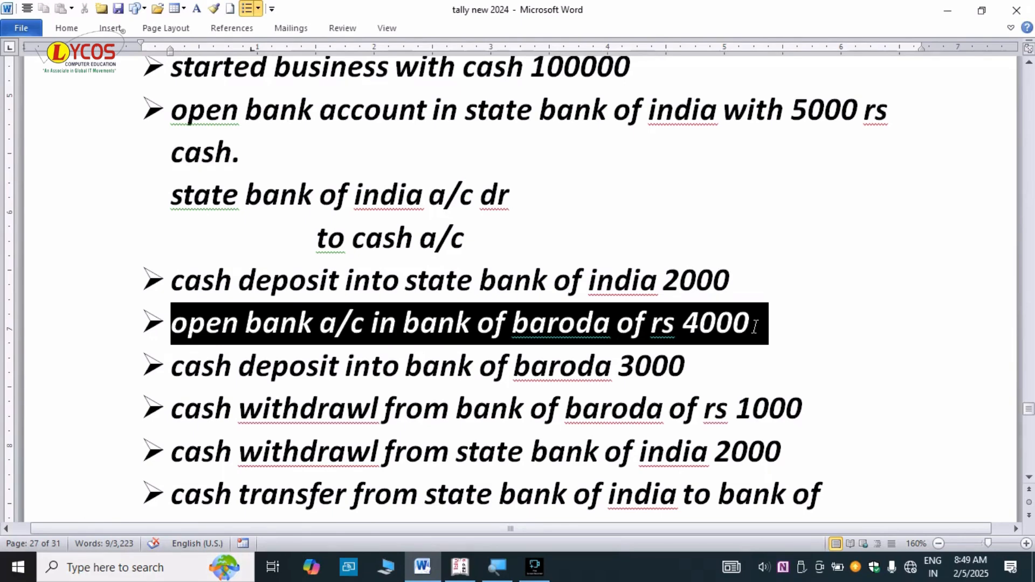
pyautogui.hotkey('alt', 'Tab')
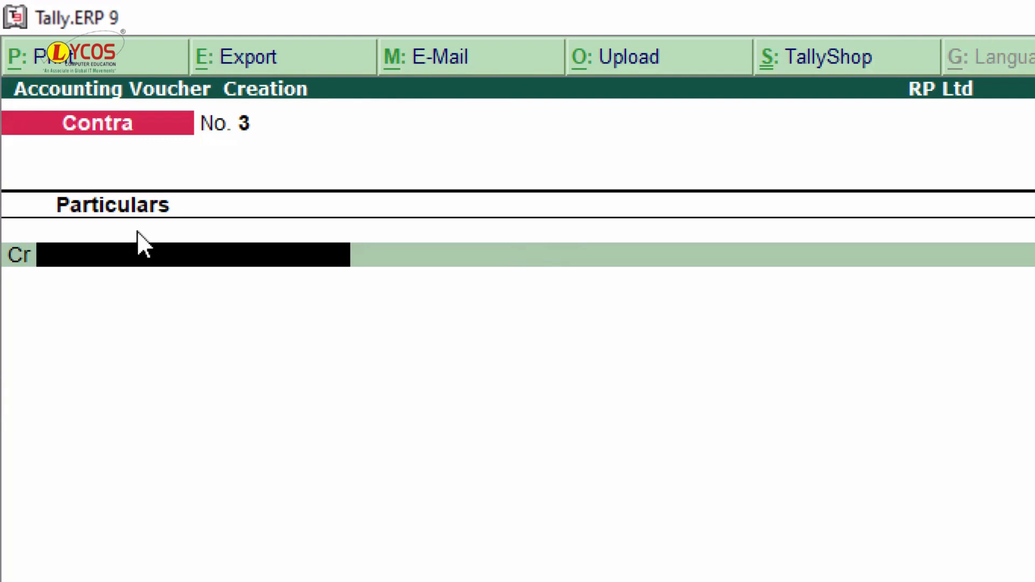
# - Credit Cash with 4,000 on Contra voucher No. 3 and move to the debit ledger
pyautogui.write('Cash')
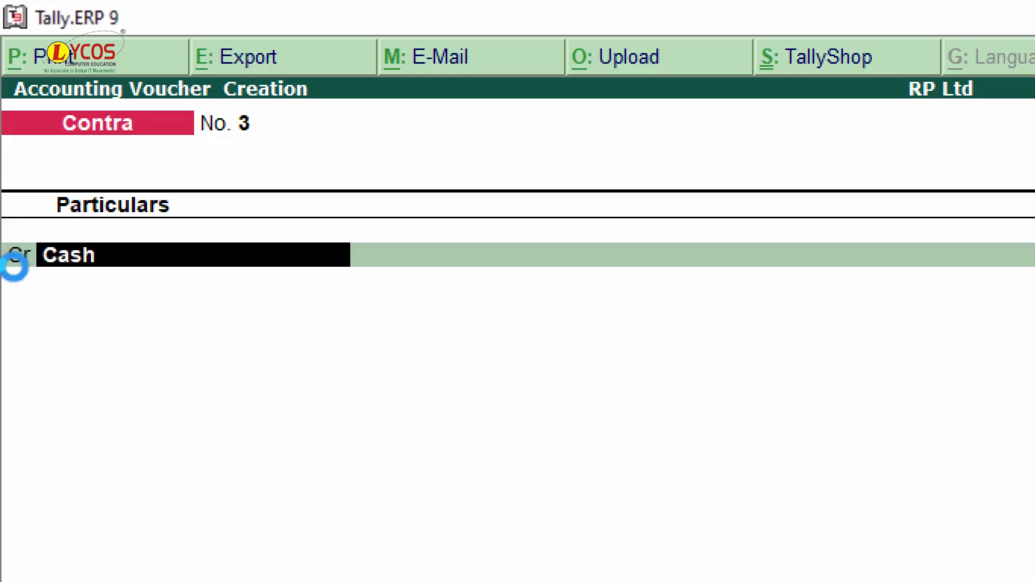
pyautogui.press('Return')
pyautogui.write('4000')
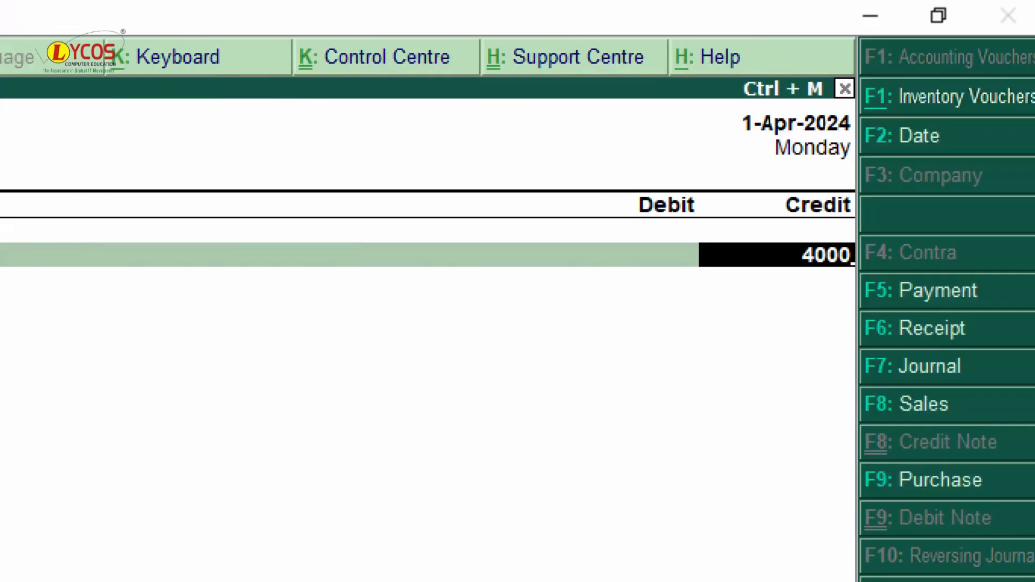
pyautogui.press('Return')
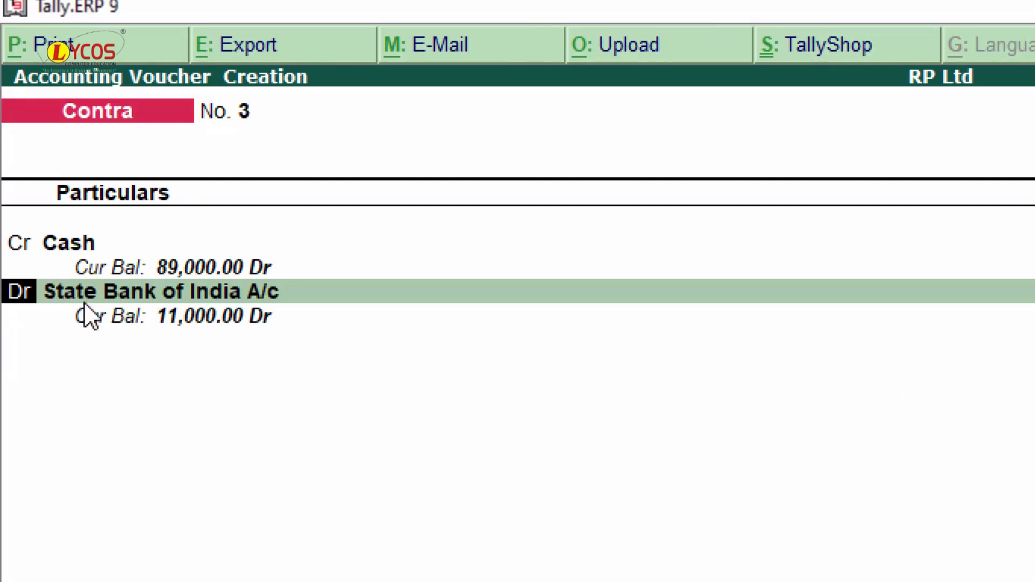
pyautogui.press('Return')
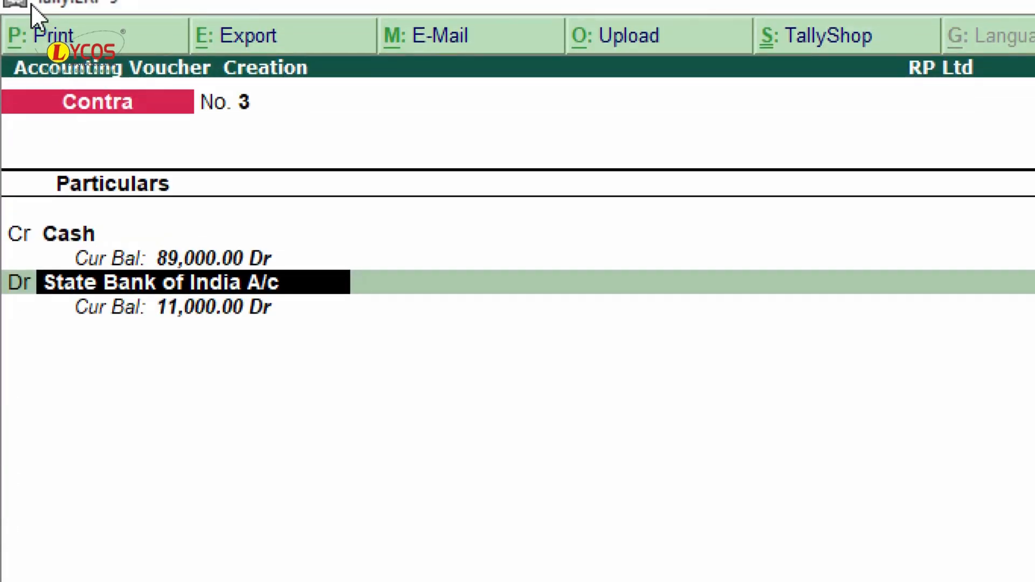
# - Create ledger 'Bank of Baroda A/c' under Bank Accounts with the account holder's name
pyautogui.hotkey('alt', 'c')
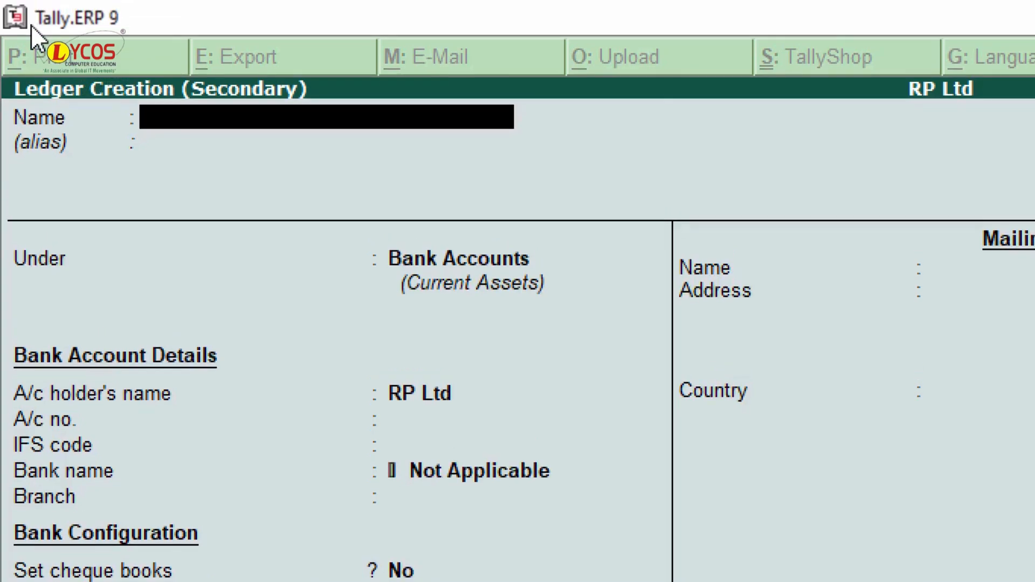
pyautogui.write('Bank')
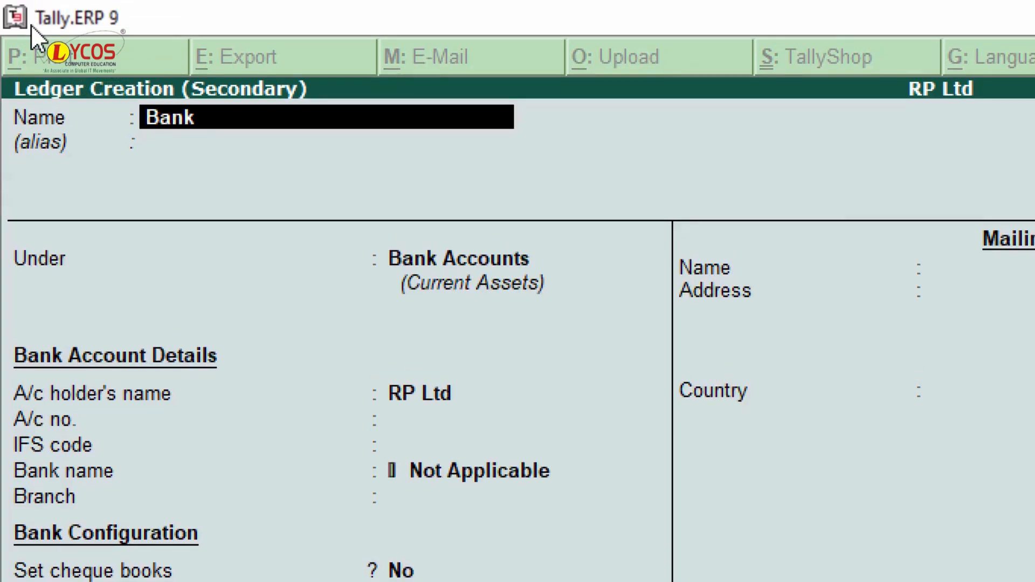
pyautogui.write(' of Baroda')
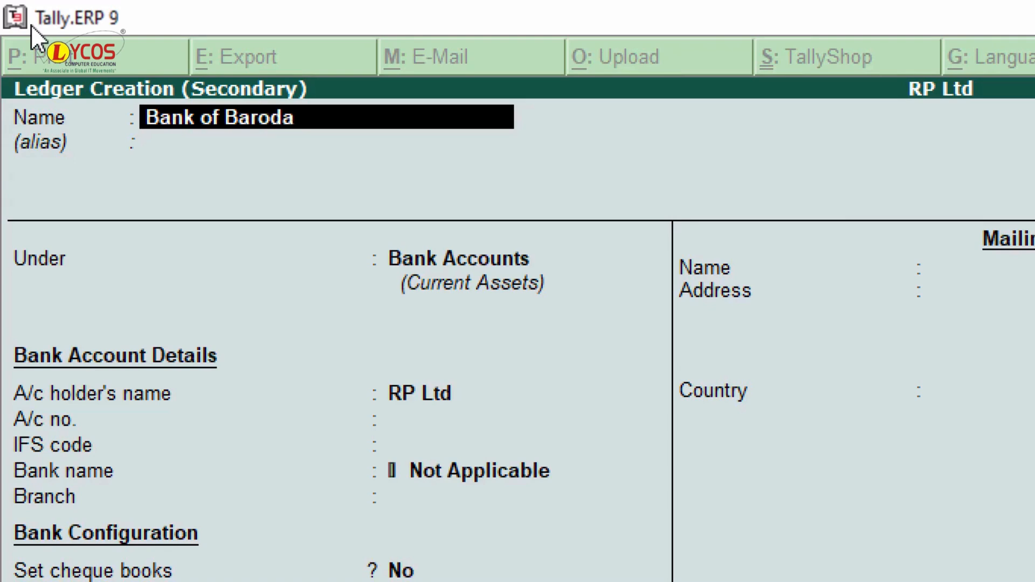
pyautogui.write(' A/c')
pyautogui.press('Return')
pyautogui.press('Return')
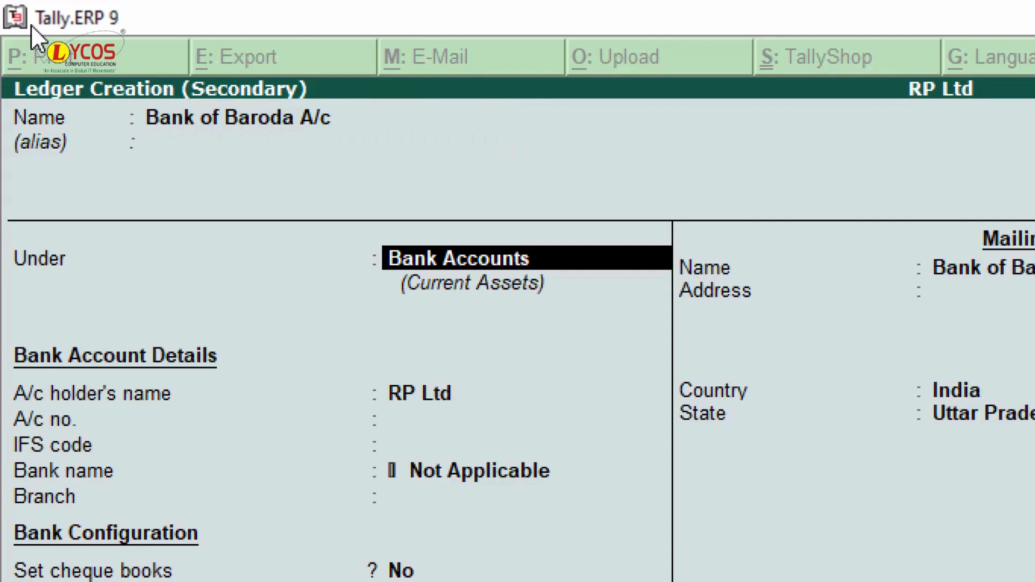
pyautogui.press('Return')
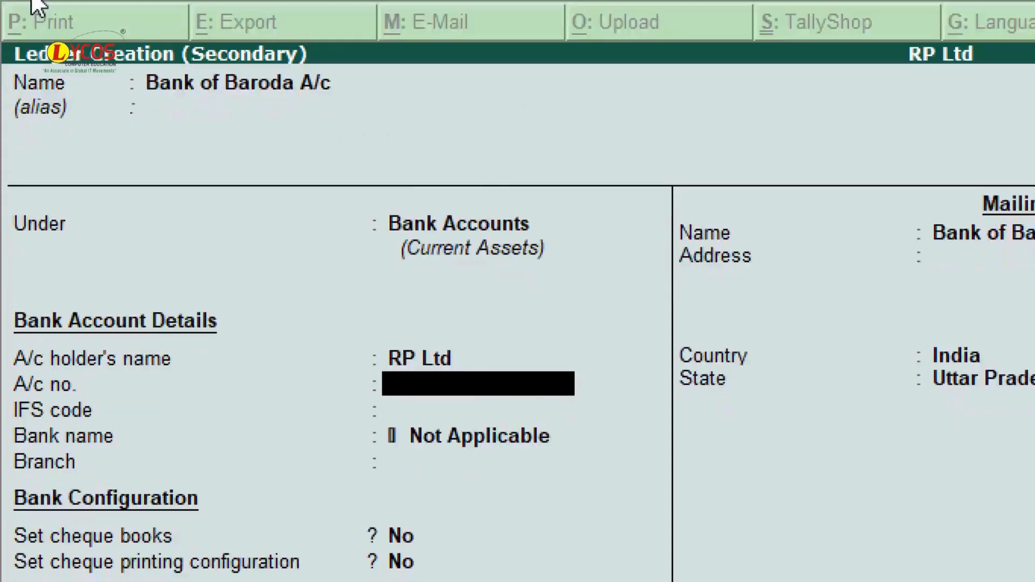
pyautogui.press('BackSpace')
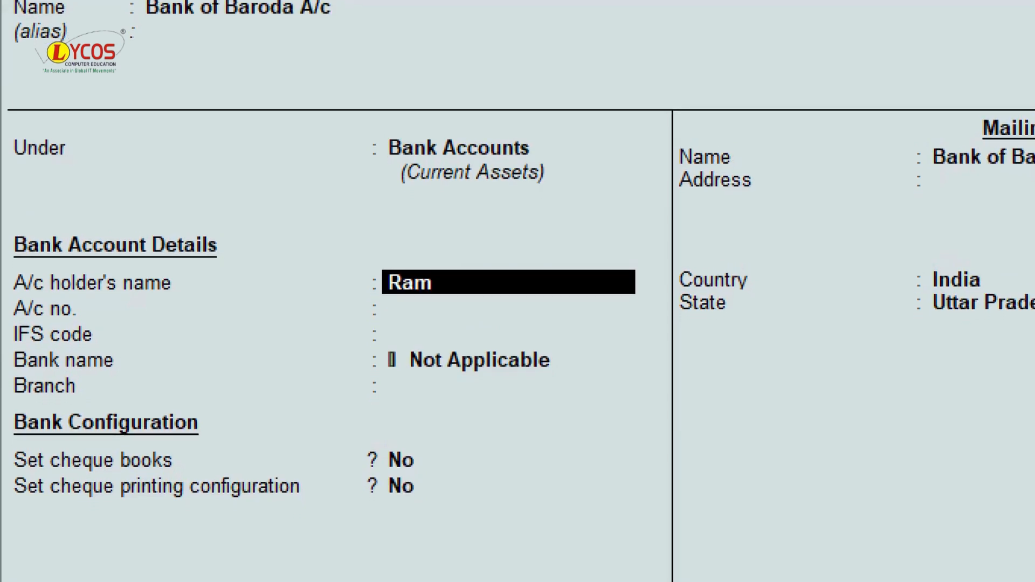
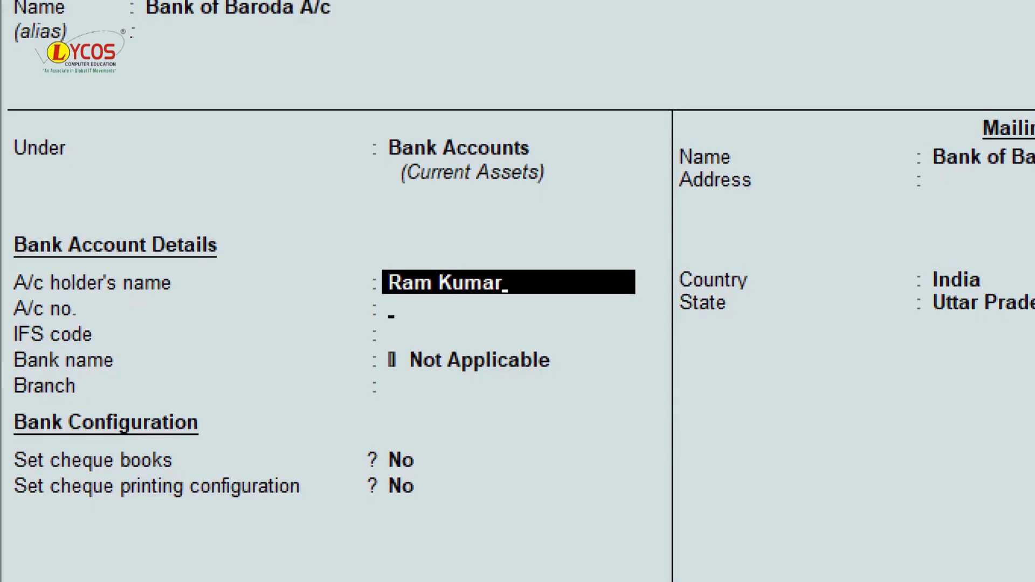
pyautogui.press('Return')
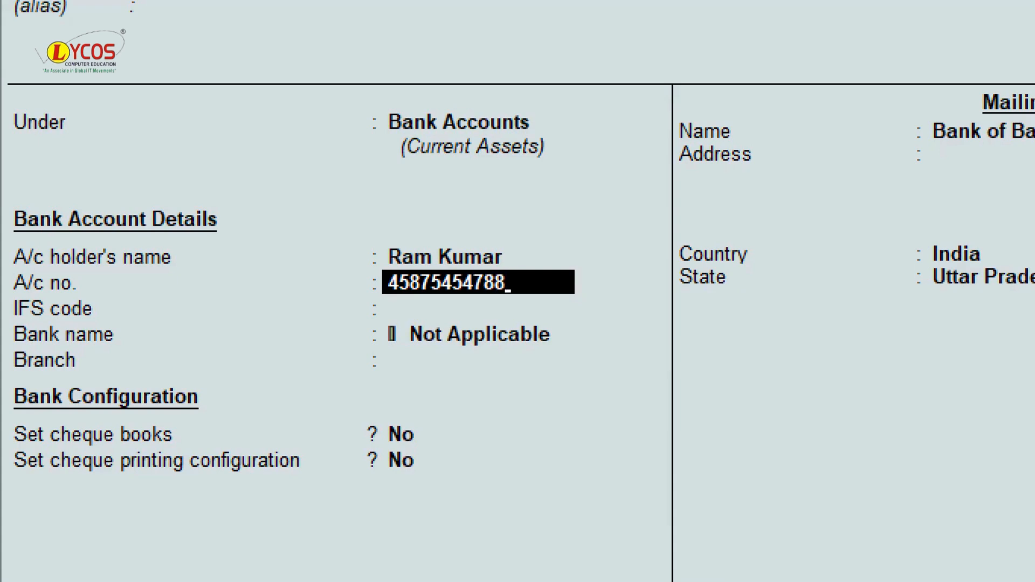
# - Enter the bank account number and IFS code BARB0GOVIND
pyautogui.press('Return')
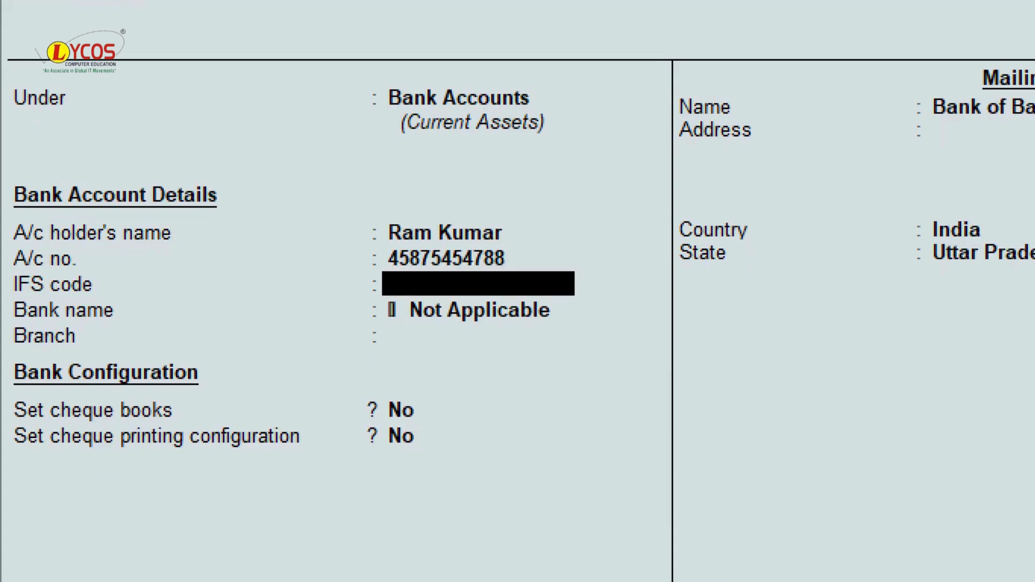
pyautogui.write('BARBO')
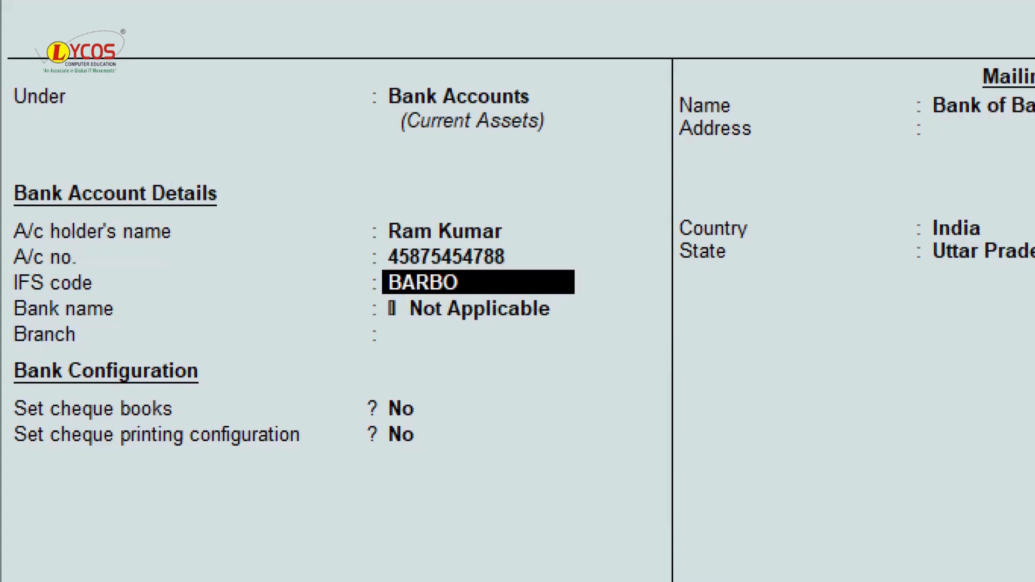
pyautogui.press('BackSpace')
pyautogui.write('0GOVU')
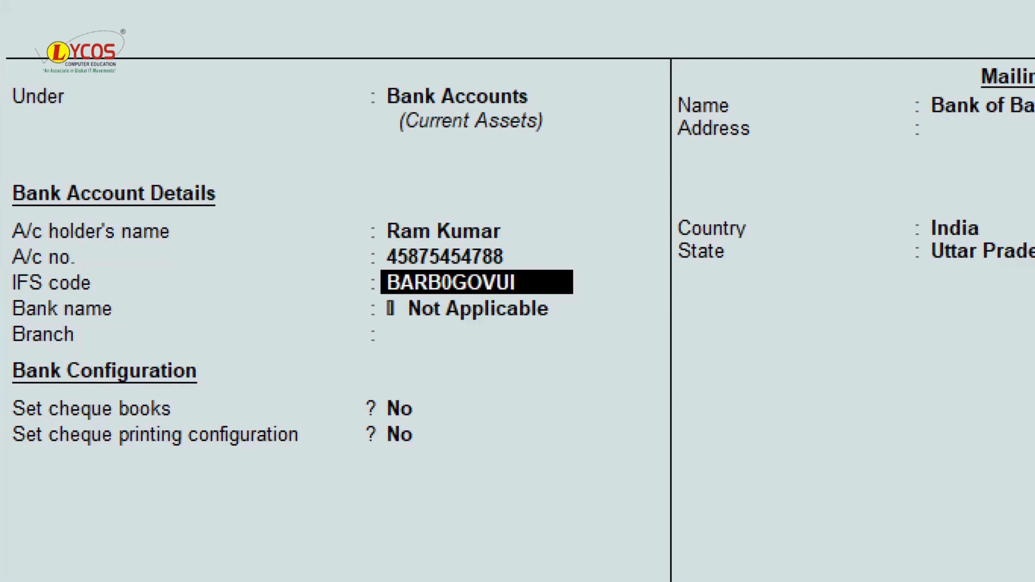
pyautogui.press('BackSpace')
pyautogui.write('IND')
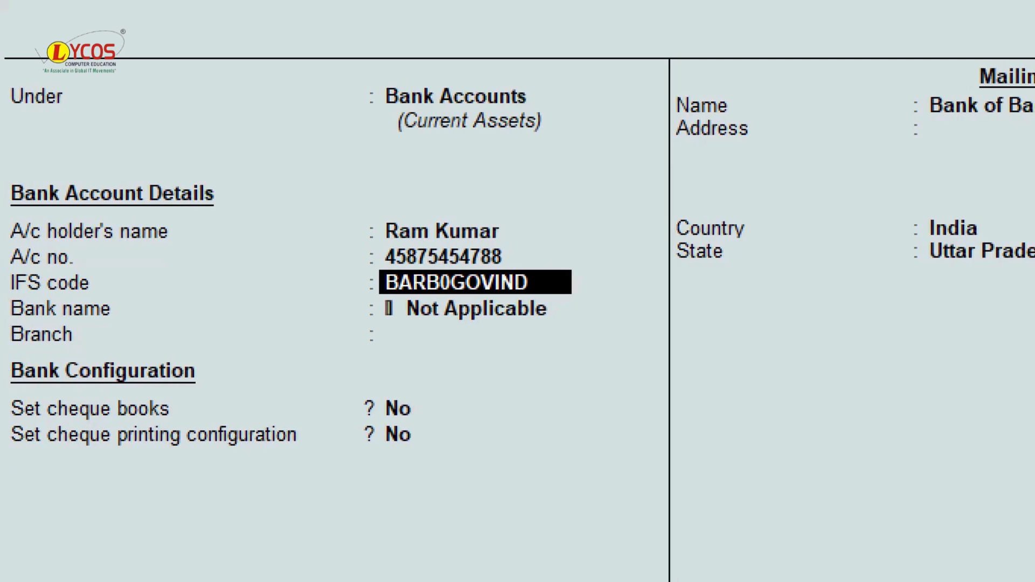
pyautogui.press('Return')
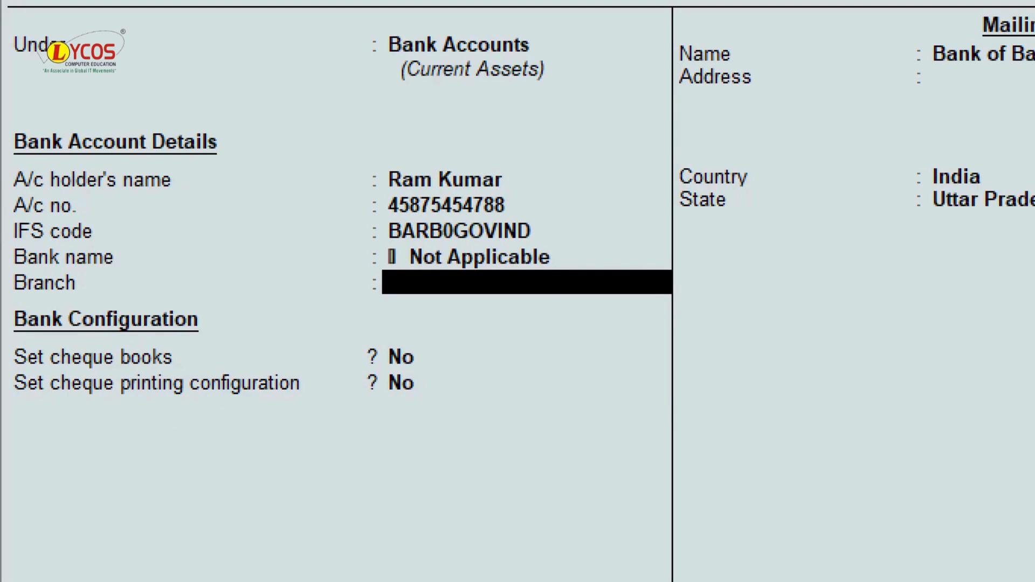
# - Set the branch to Govind Nagar and enable cheque books
pyautogui.write('Govind b')
pyautogui.press('BackSpace')
pyautogui.write('Nagar')
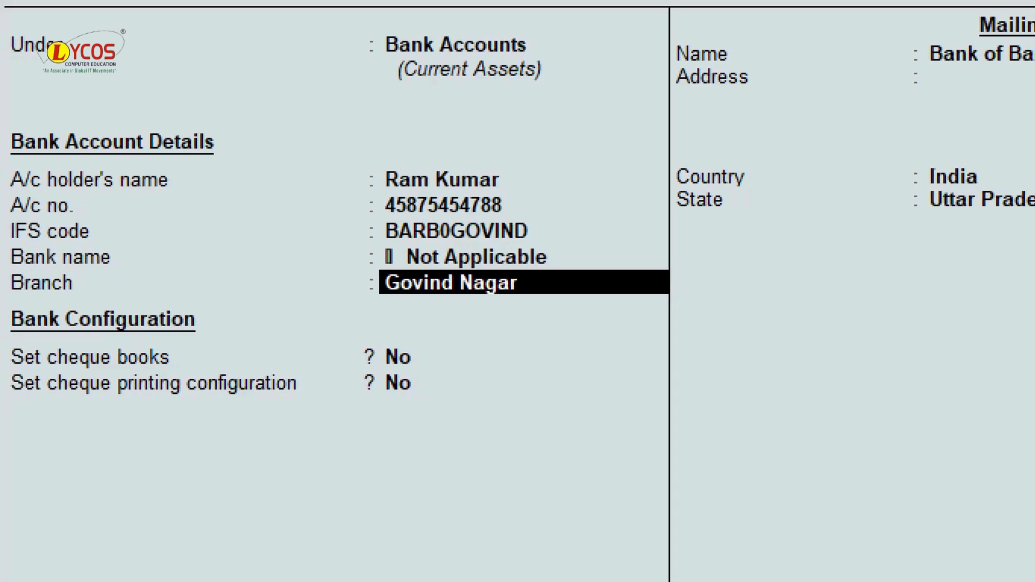
pyautogui.press('Return')
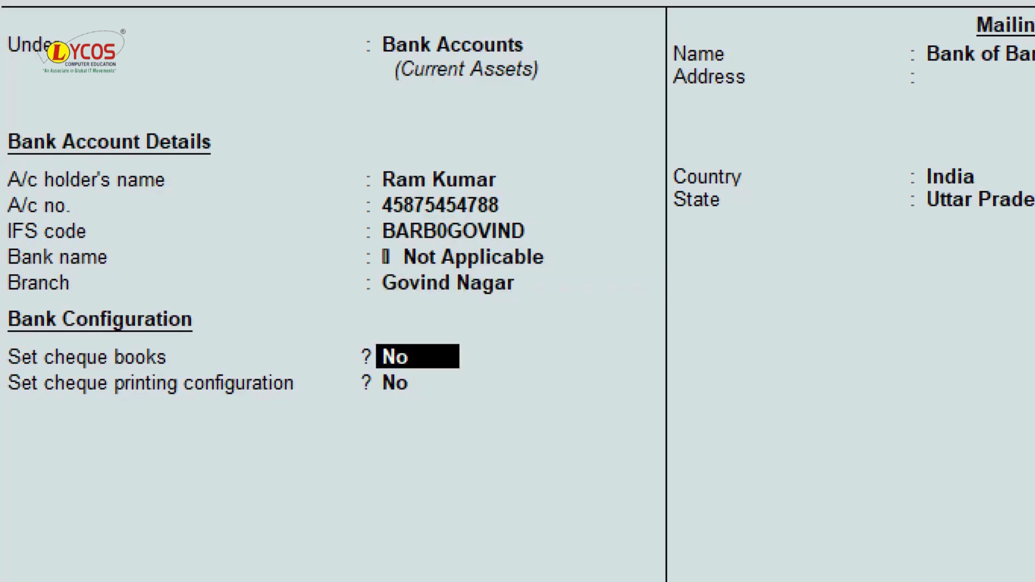
pyautogui.write('ye')
pyautogui.press('Return')
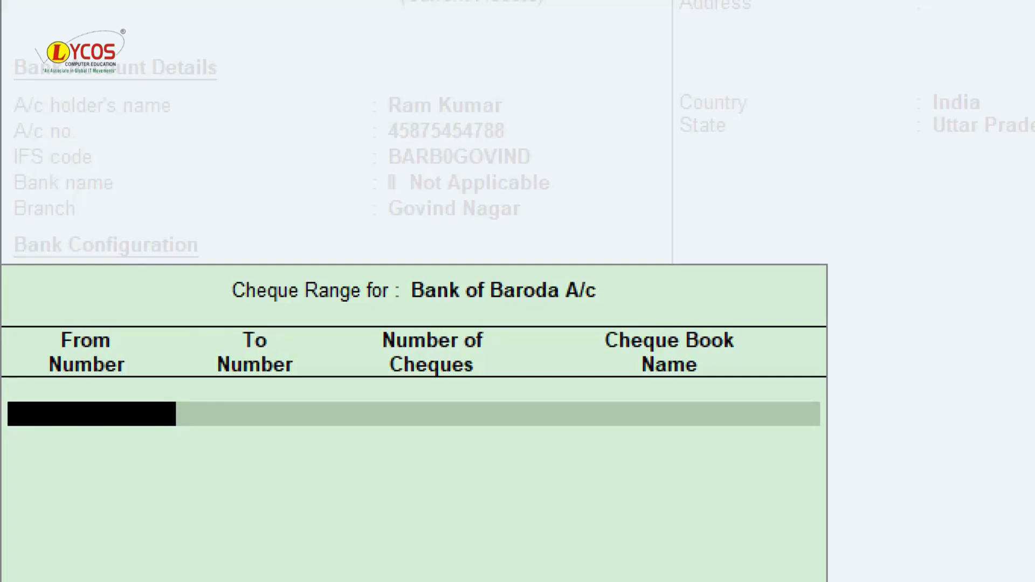
# - Set the Bank of Baroda cheque range 200001–200050 (50 cheques), naming the book after the account holder
pyautogui.write('2')
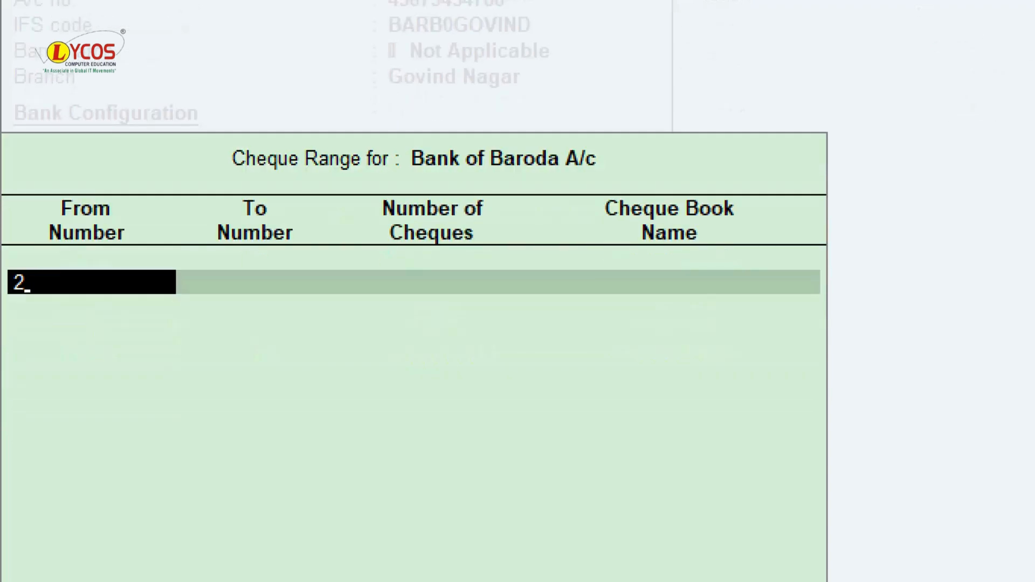
pyautogui.write('00001')
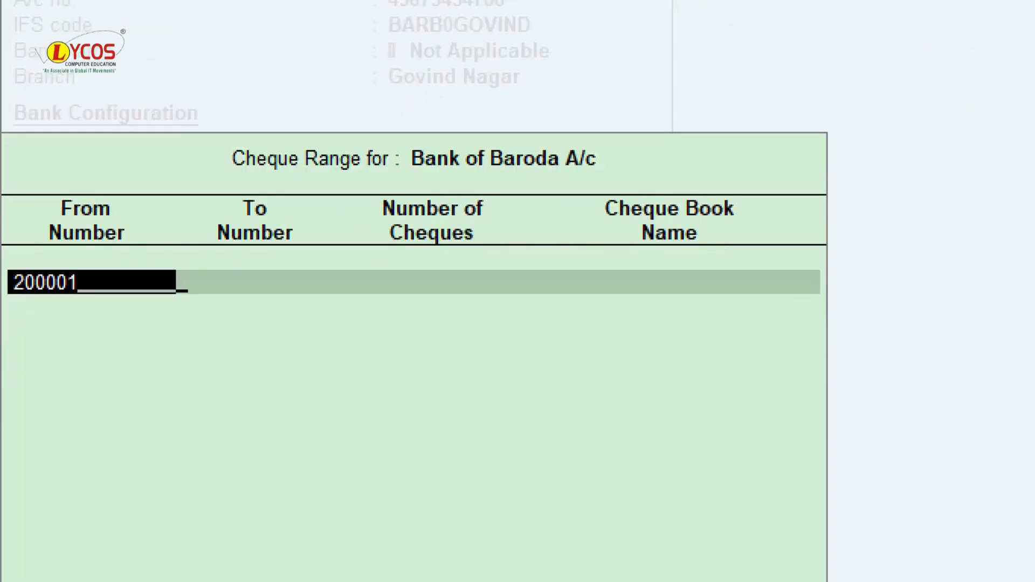
pyautogui.press('Return')
pyautogui.write('20000')
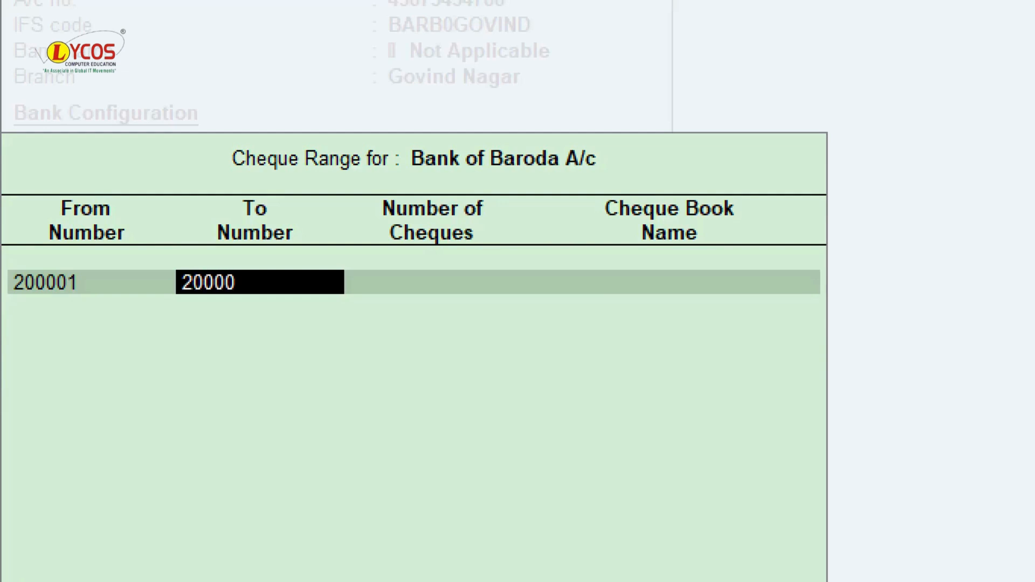
pyautogui.press('BackSpace')
pyautogui.write('50')
pyautogui.press('Return')
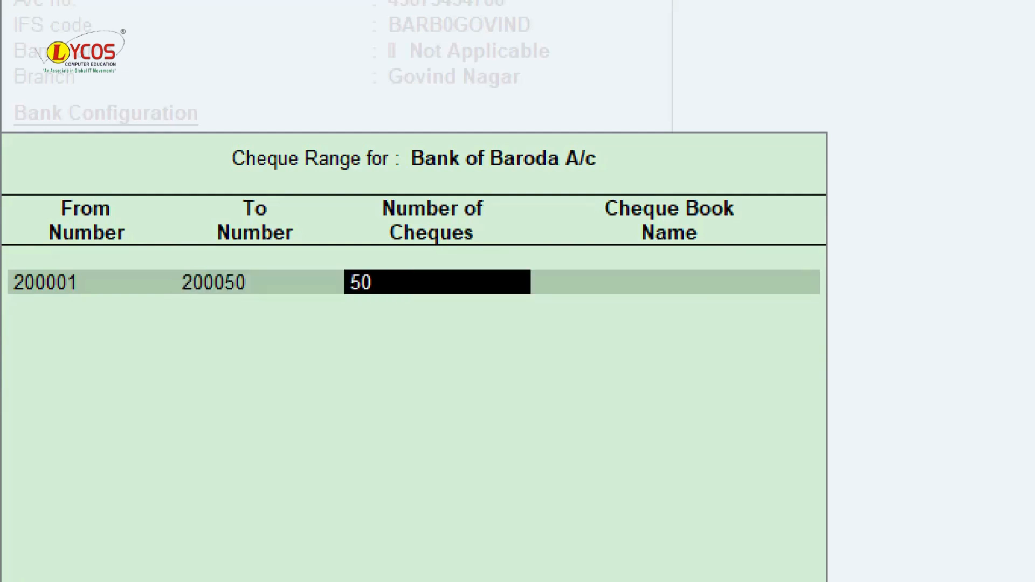
pyautogui.press('Return')
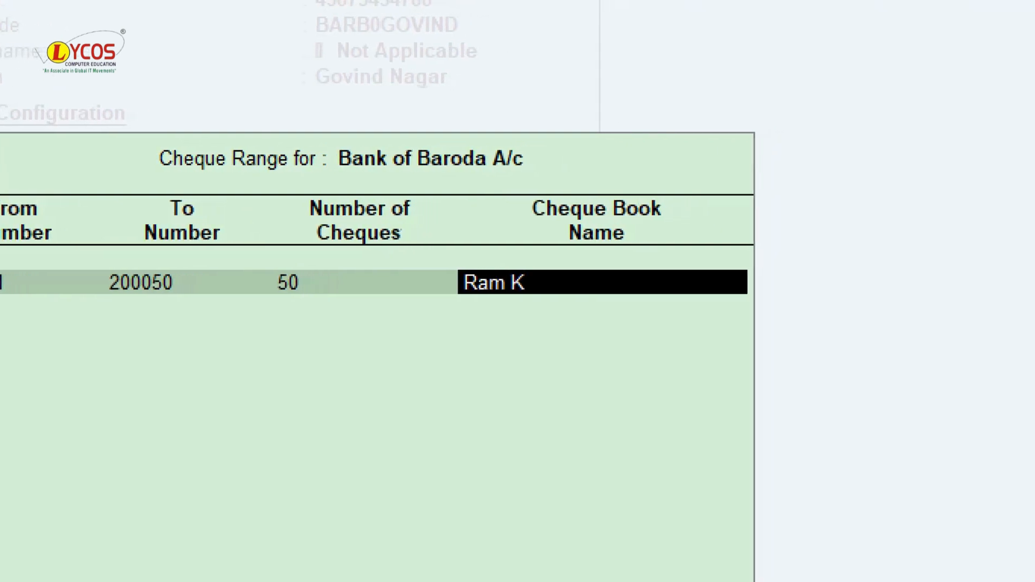
pyautogui.press('Return')
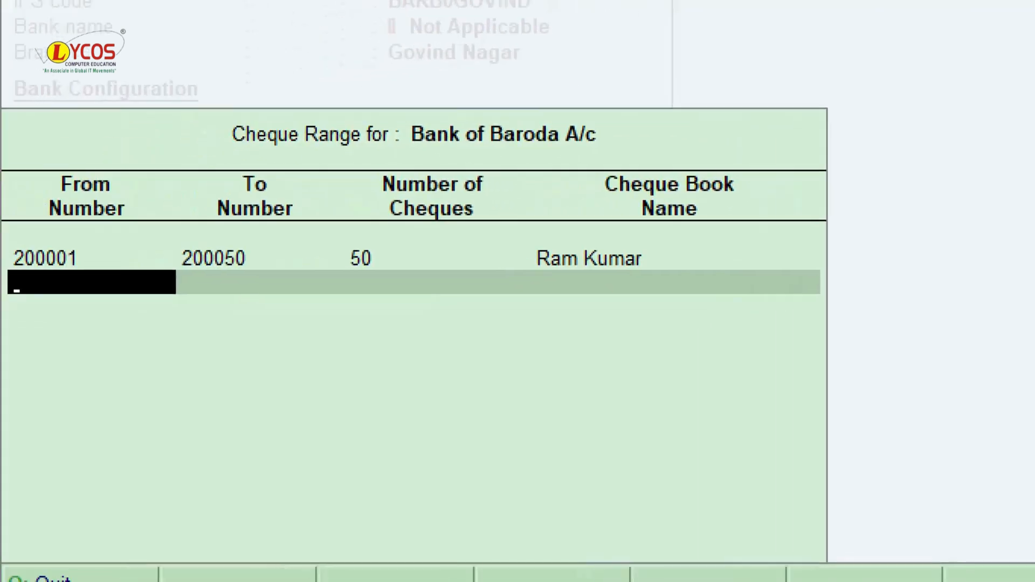
pyautogui.press('Return')
# - Enter mailing address Govind Nagar with pincode 208001 and accept the Bank of Baroda ledger
pyautogui.press('Return')
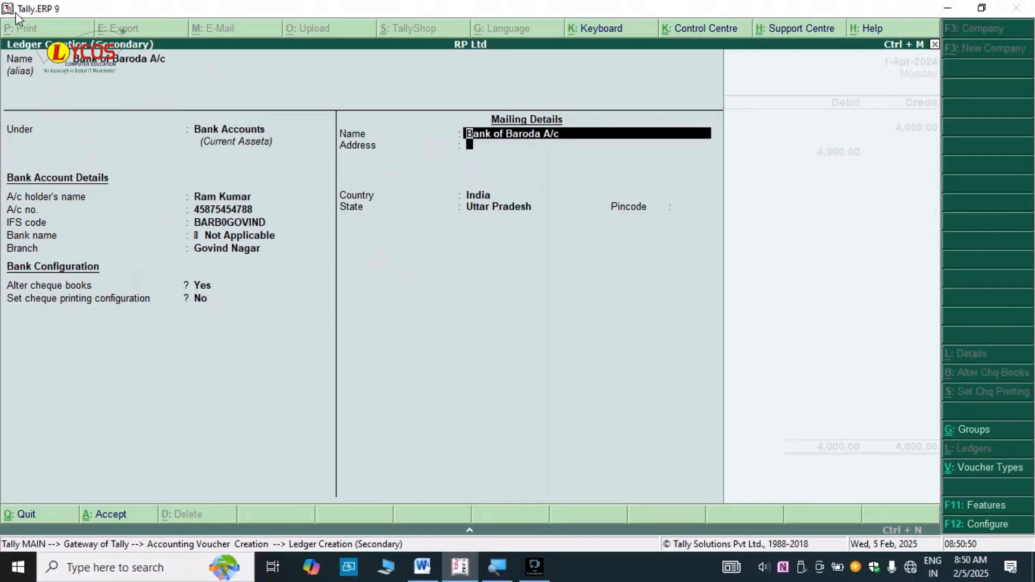
pyautogui.press('Return')
pyautogui.write('Go')
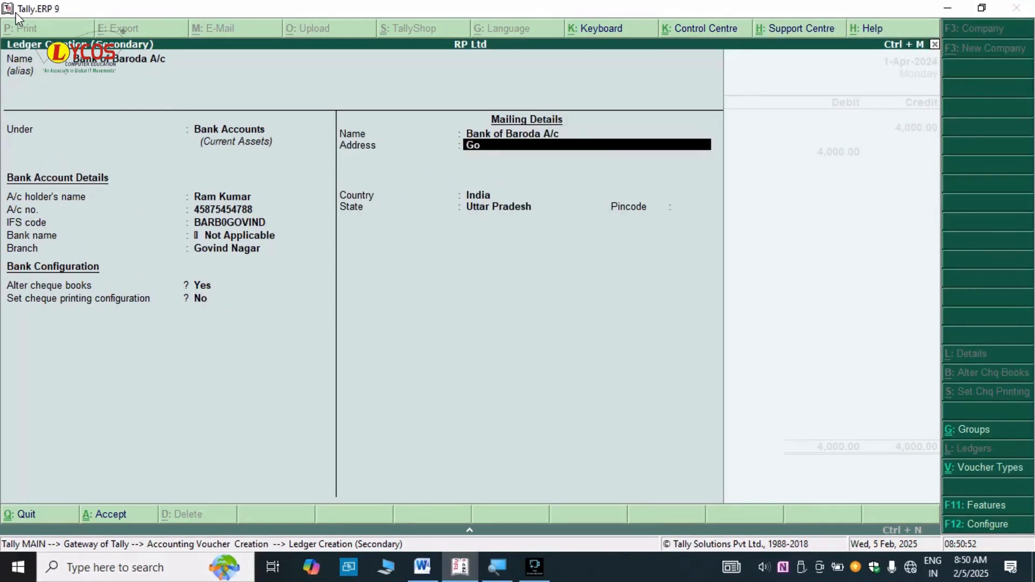
pyautogui.write('vind Nagar')
pyautogui.press('Return')
pyautogui.press('Return')
pyautogui.press('Return')
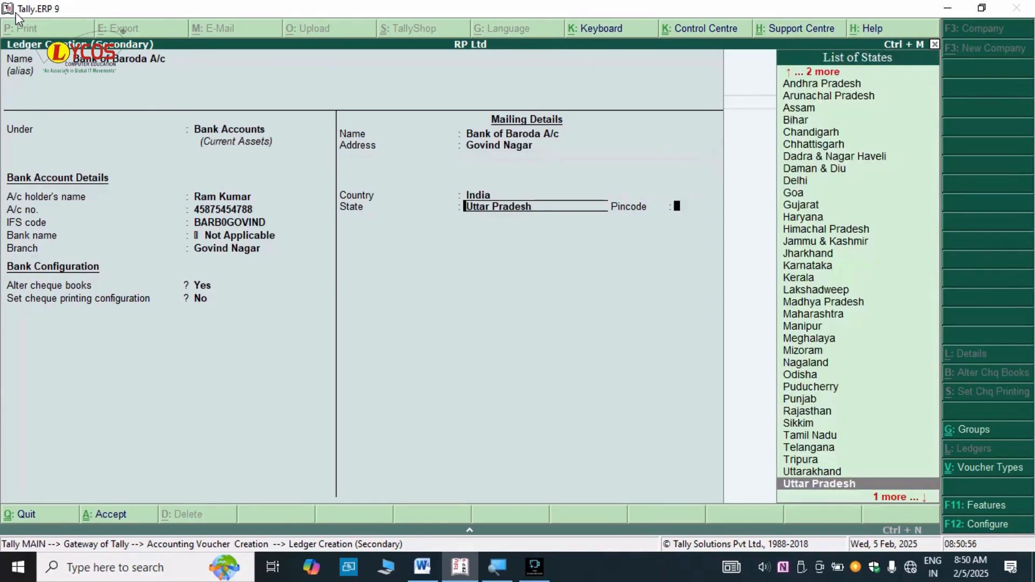
pyautogui.press('Return')
pyautogui.write('208001')
pyautogui.press('Return')
pyautogui.press('Return')
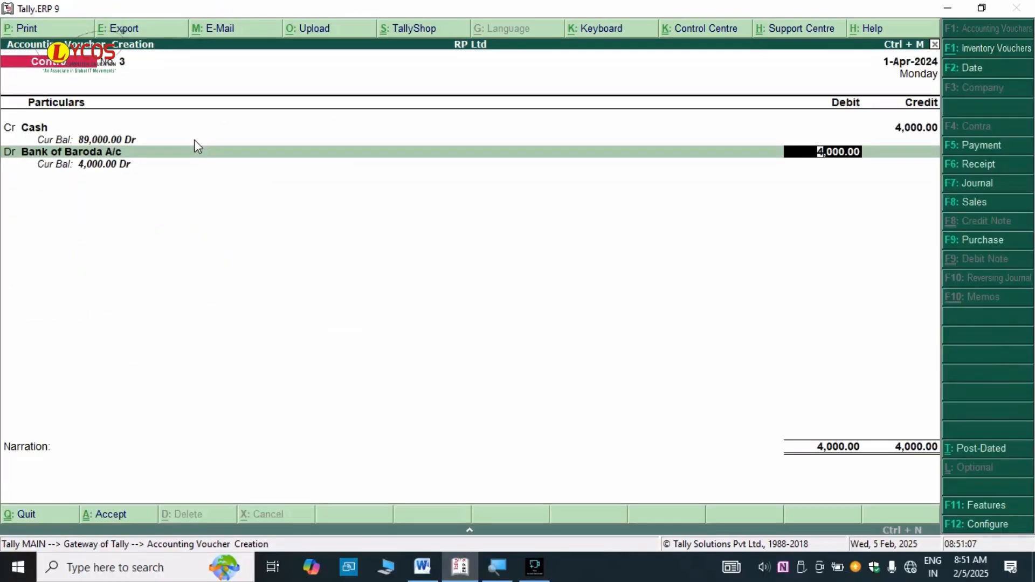
# - Allocate the 4,000 Bank of Baroda debit as eight 500 notes in Cash Denominations
pyautogui.press('Return')
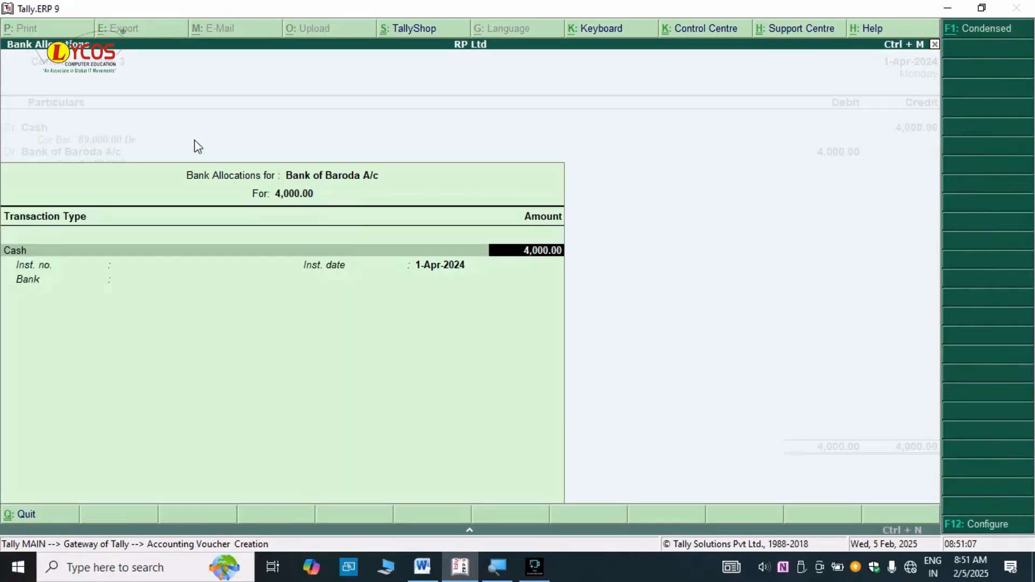
pyautogui.press('Return')
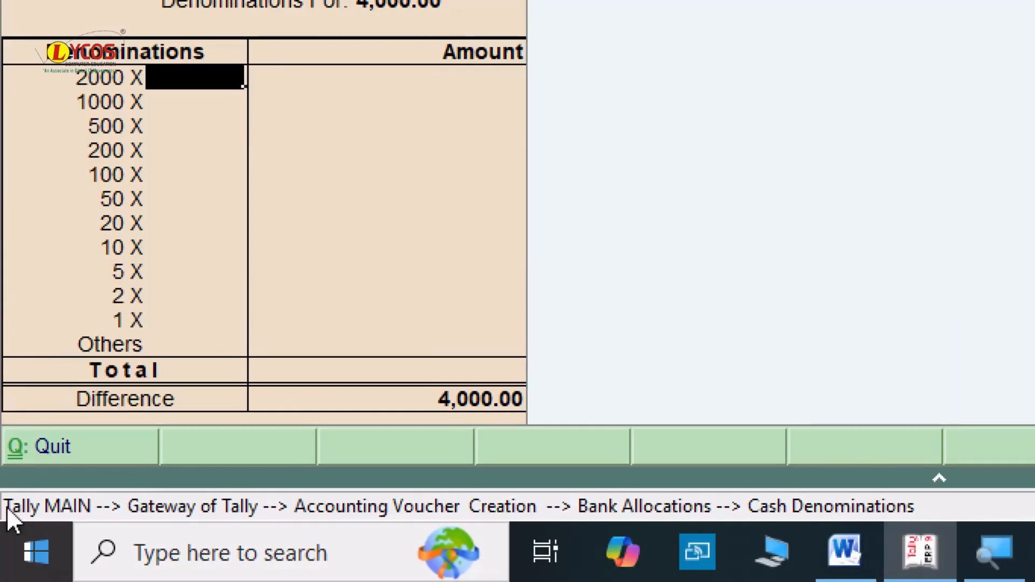
pyautogui.click(193, 132)
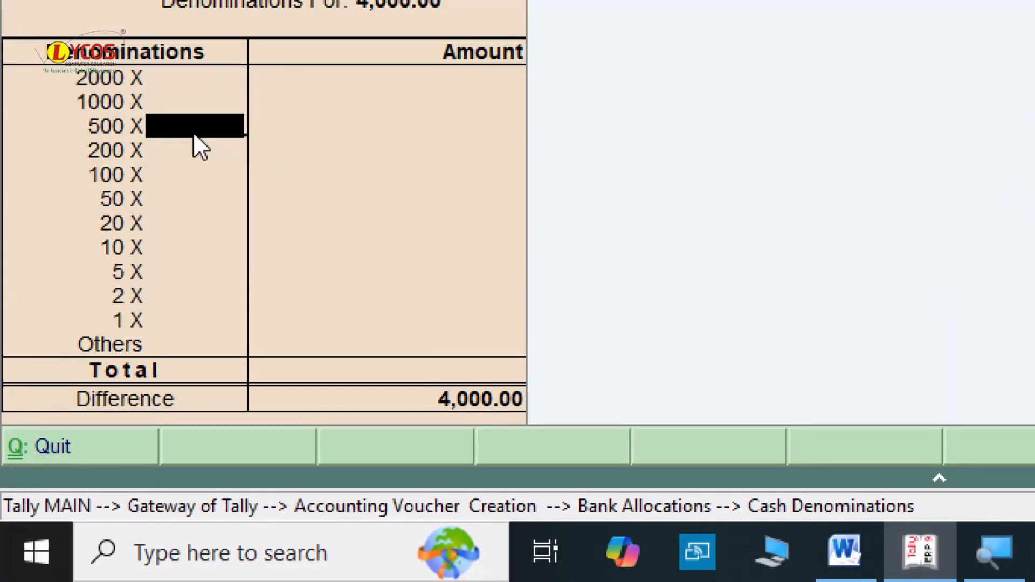
pyautogui.write('8')
pyautogui.press('Return')
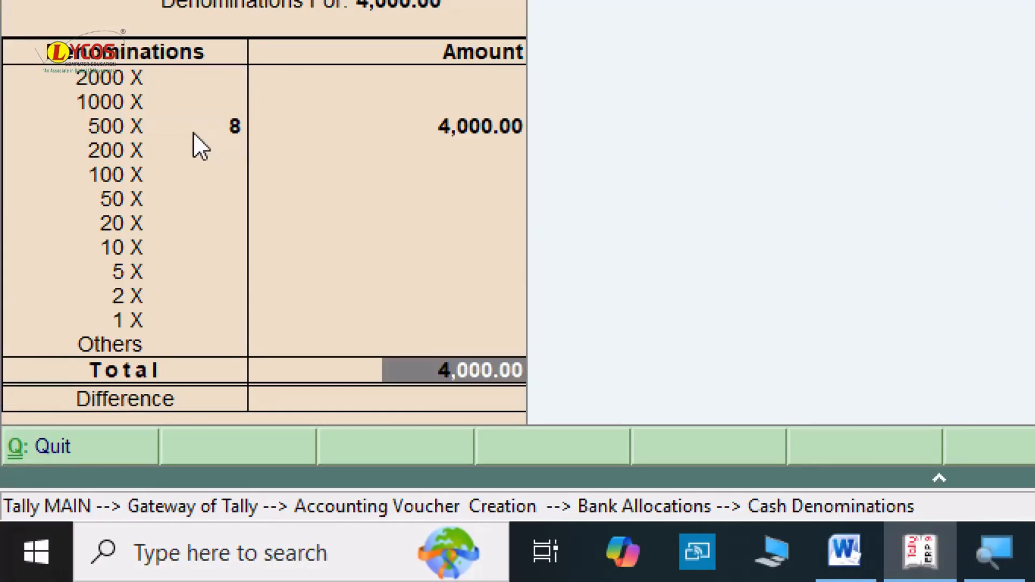
pyautogui.press('Return')
pyautogui.press('Return')
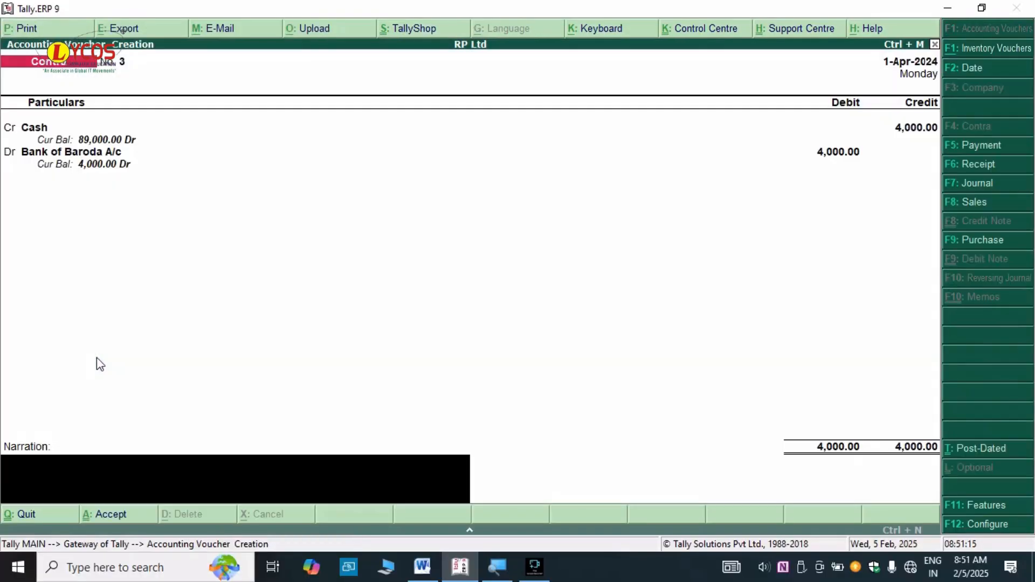
# - Narrate 'being open bank a/c in bank of baroda' and save Contra voucher 3
pyautogui.write('being')
pyautogui.write(' deposi')
pyautogui.write('t')
pyautogui.press('BackSpace')
pyautogui.press('BackSpace')
pyautogui.press('BackSpace')
pyautogui.press('BackSpace')
pyautogui.press('BackSpace')
pyautogui.press('BackSpace')
pyautogui.press('BackSpace')
pyautogui.press('BackSpace')
pyautogui.write('open bank')
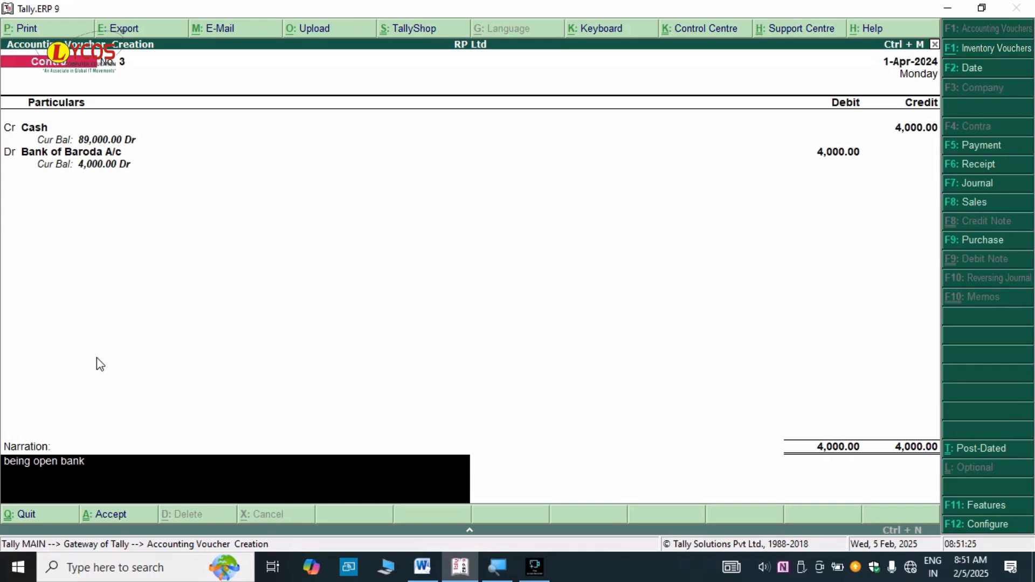
pyautogui.write(' a/c in bank of baroda')
pyautogui.press('Return')
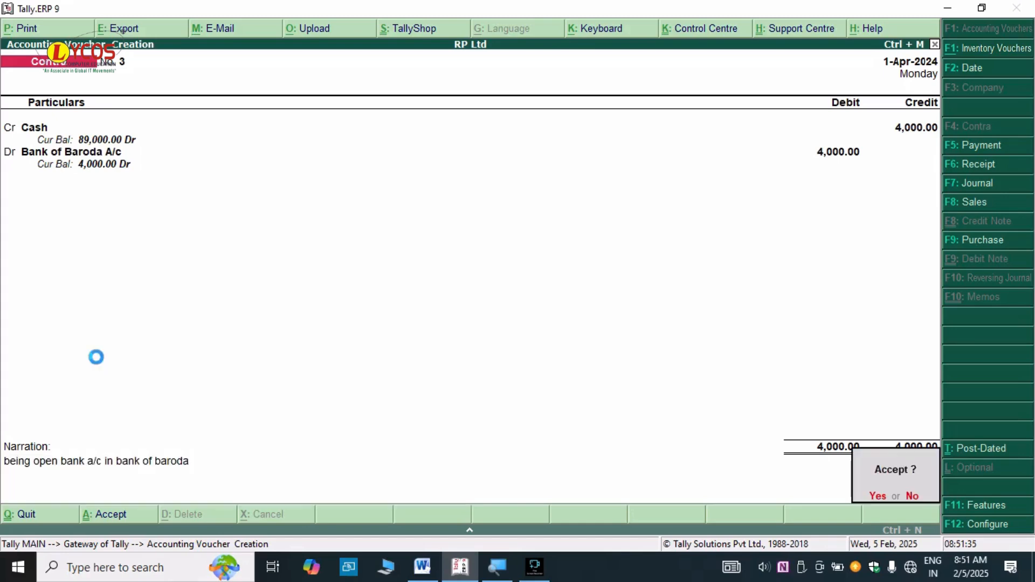
pyautogui.press('Return')
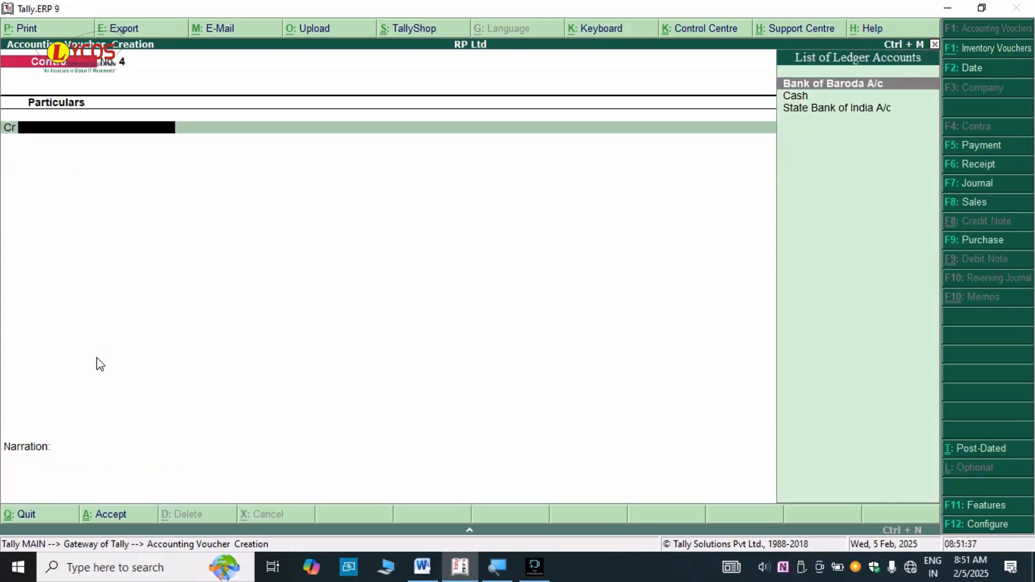
pyautogui.hotkey('alt', 'Tab')
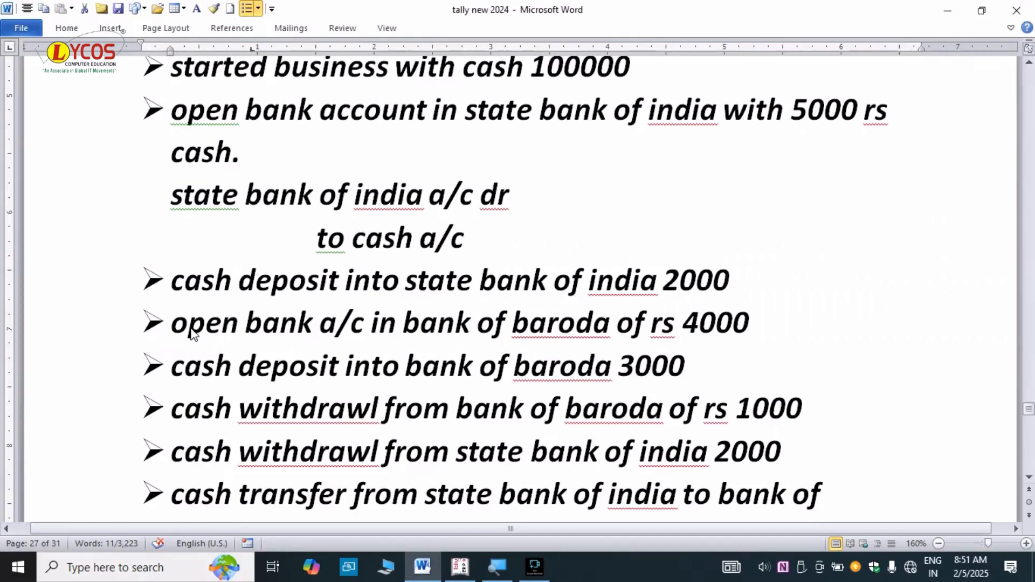
# - Highlight the 'cash deposit into bank of baroda 3000' line in the Word task list
pyautogui.moveTo(171, 323); pyautogui.dragTo(681, 372)
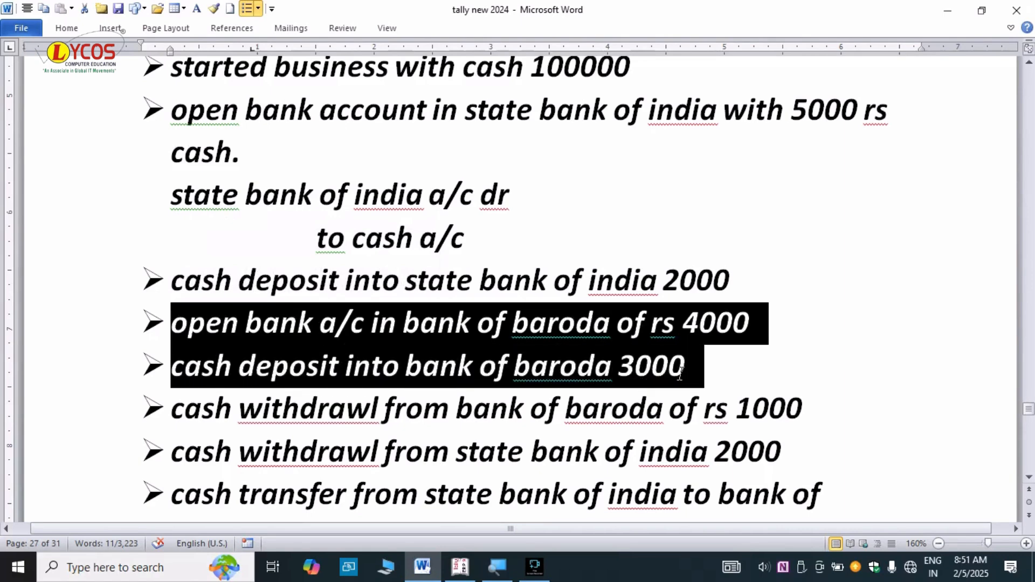
pyautogui.moveTo(182, 414); pyautogui.dragTo(781, 429)
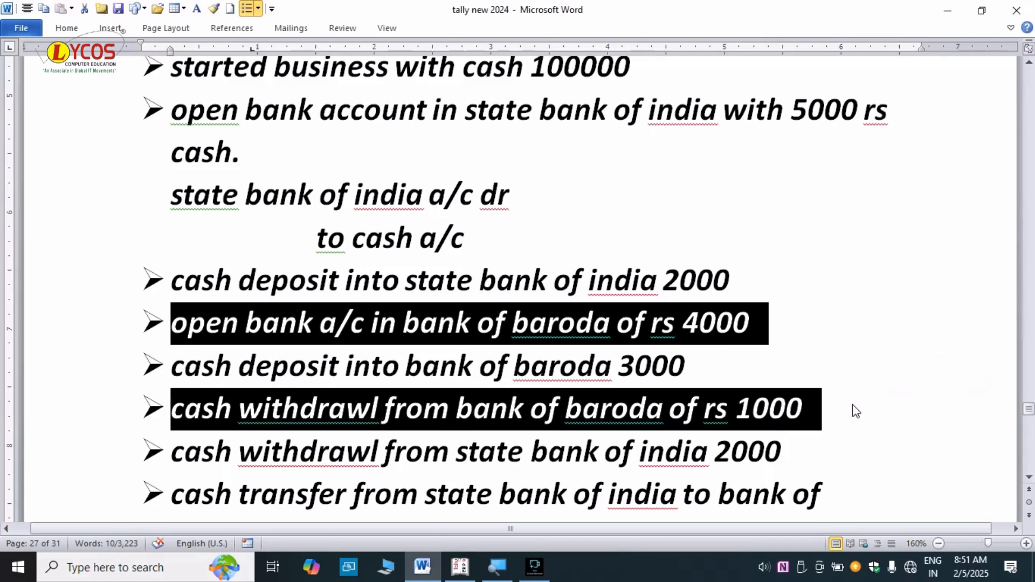
pyautogui.click(820, 389)
pyautogui.click(733, 378)
pyautogui.moveTo(702, 364); pyautogui.dragTo(198, 351)
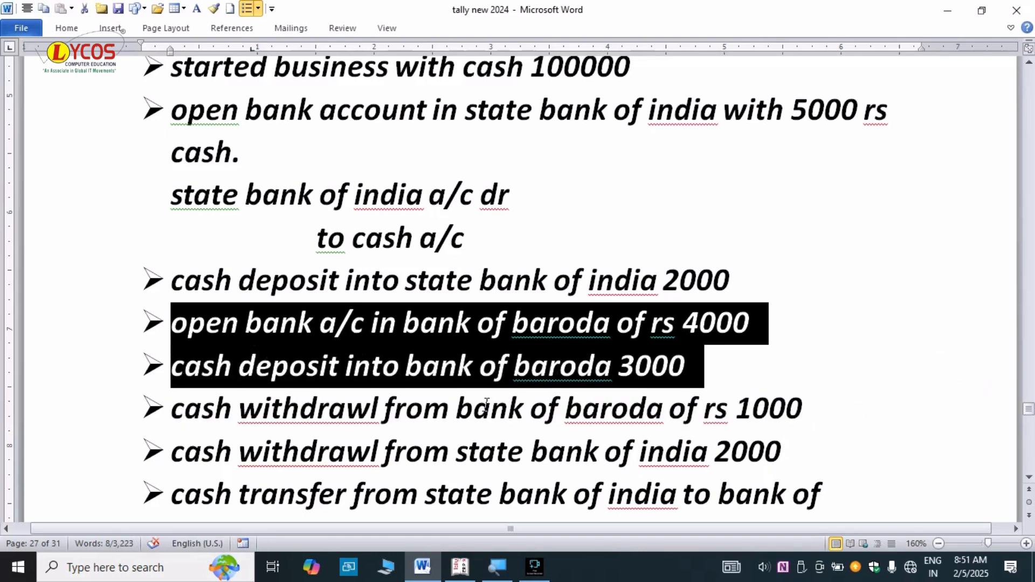
pyautogui.scroll(-1, 487, 405)
pyautogui.scroll(1, 487, 405)
pyautogui.click(1029, 478)
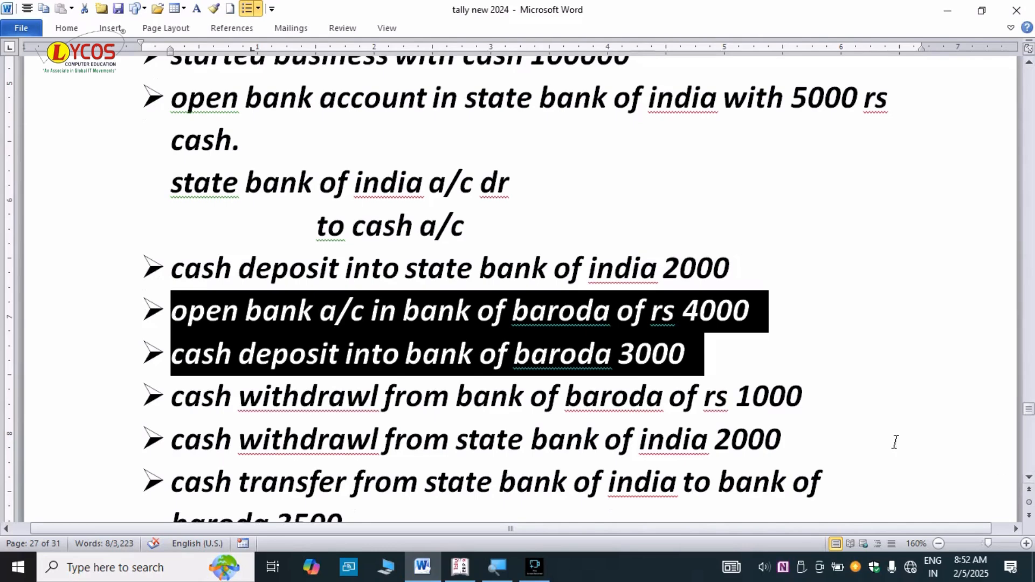
pyautogui.click(1028, 479)
pyautogui.click(1028, 478)
pyautogui.click(1028, 478)
pyautogui.click(685, 334)
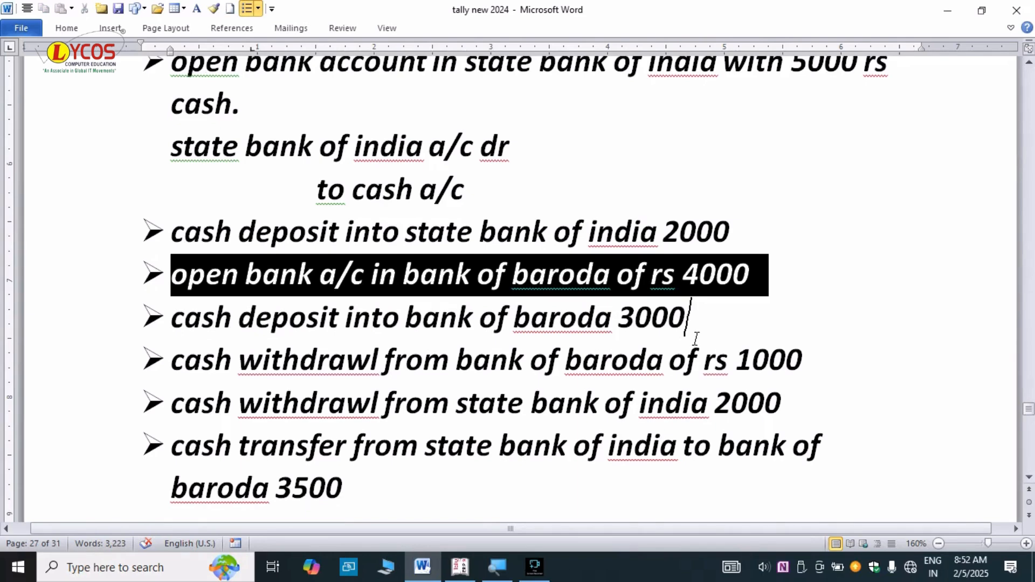
pyautogui.moveTo(719, 320); pyautogui.dragTo(171, 324)
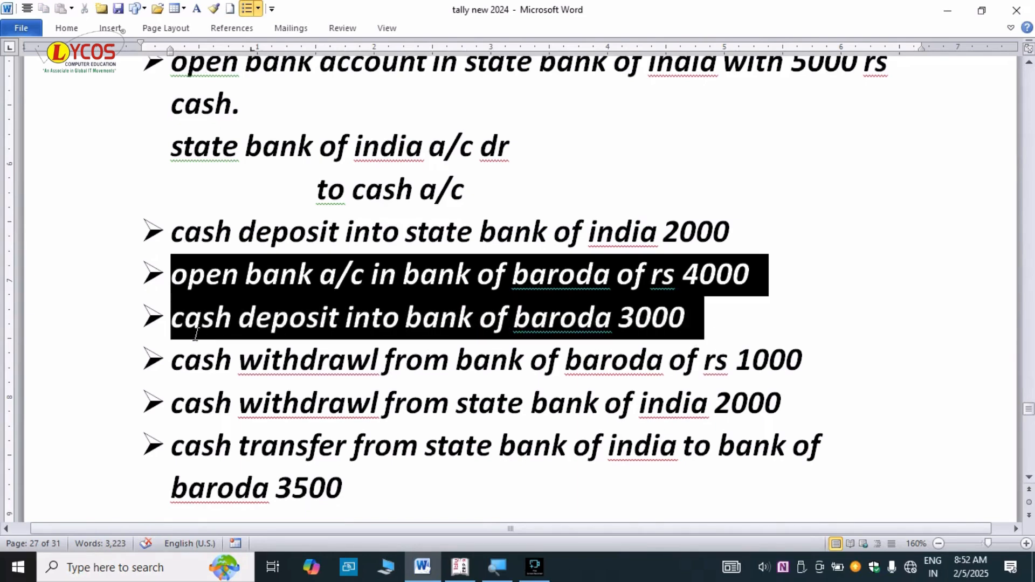
pyautogui.hotkey('alt', 'Tab')
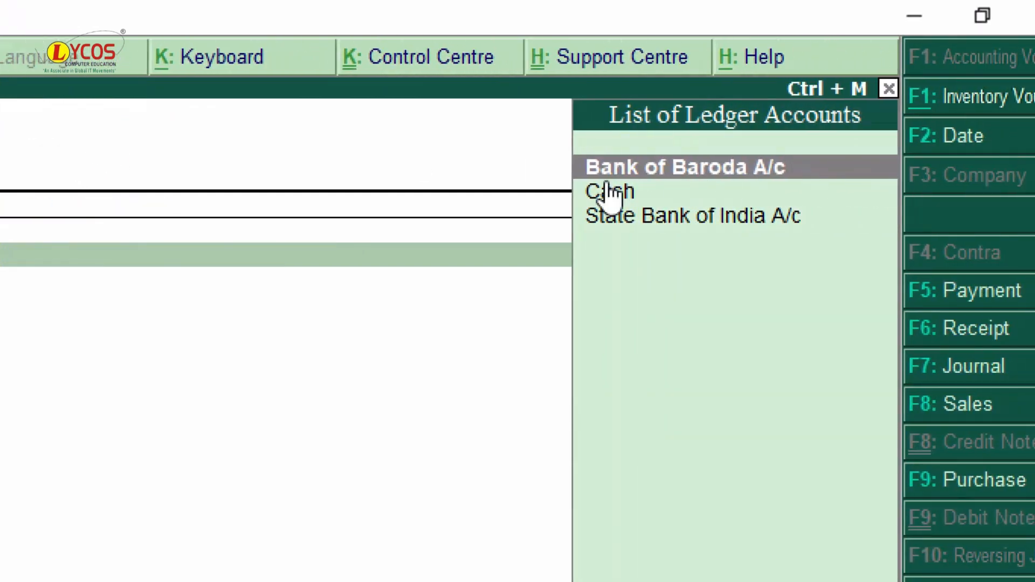
# - Credit Cash 3000 and choose Bank of Baroda A/c as the debit ledger
pyautogui.click(619, 191)
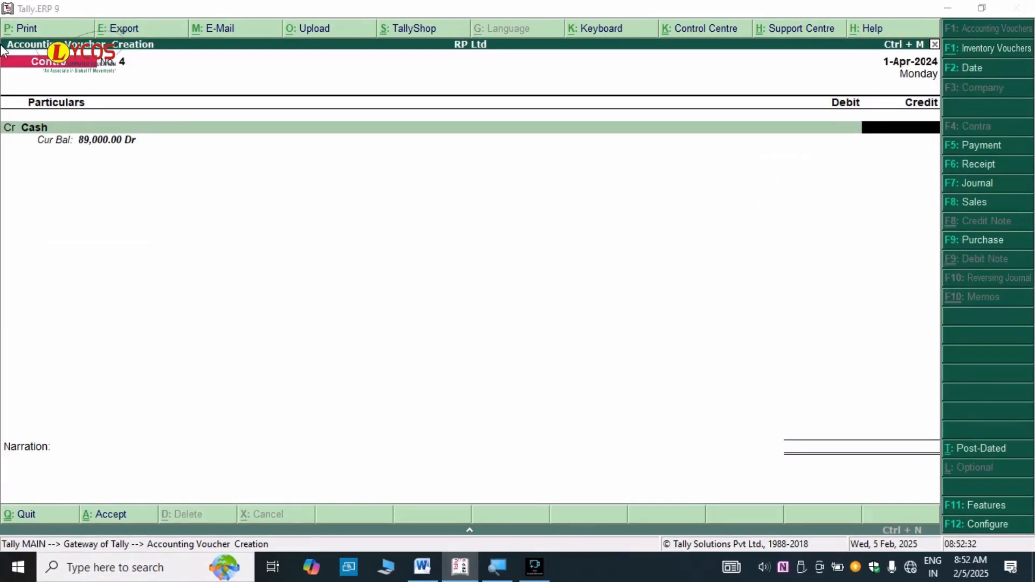
pyautogui.hotkey('alt', 'Tab')
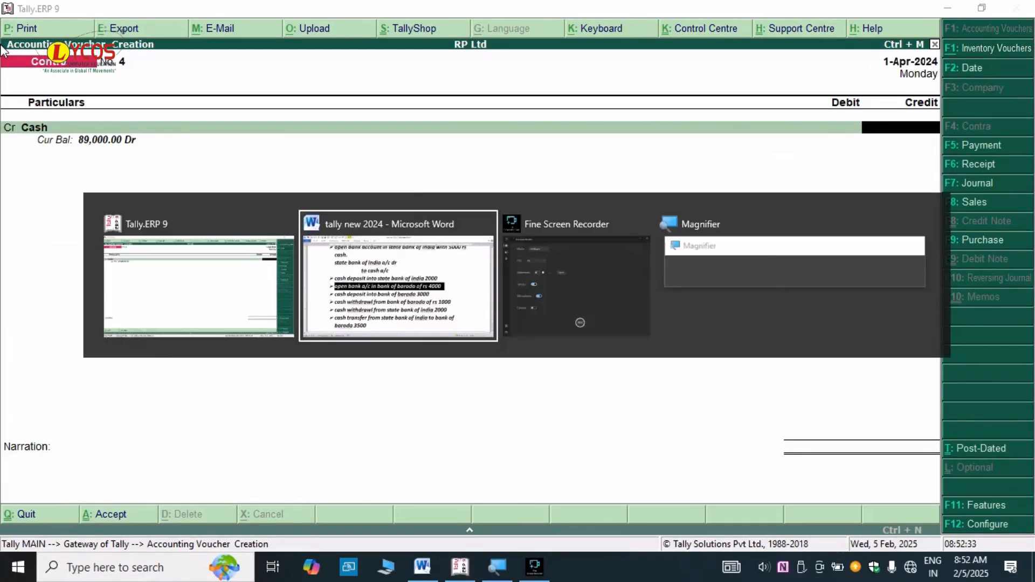
pyautogui.hotkey('alt', 'Tab')
pyautogui.write('3000')
pyautogui.press('Return')
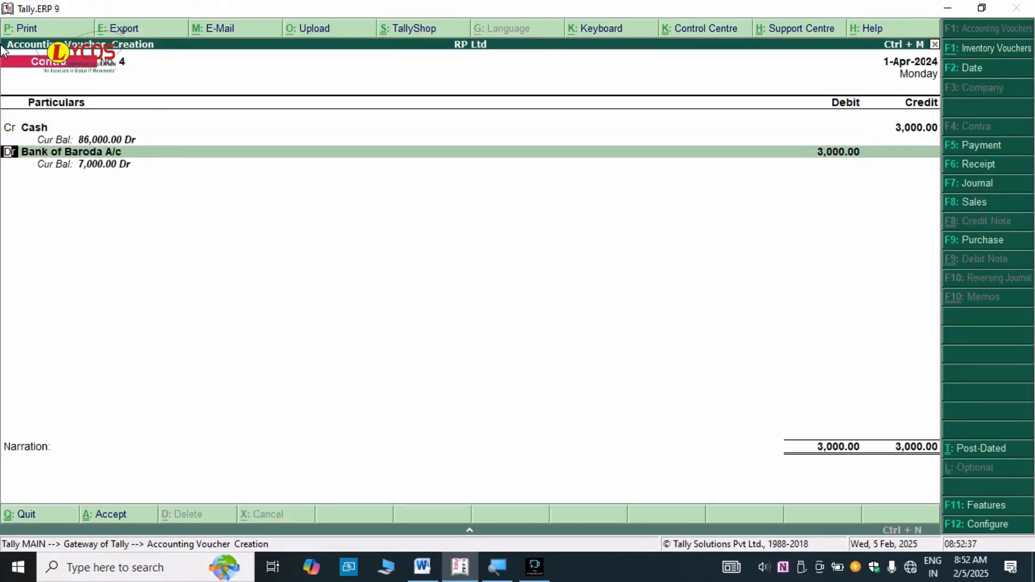
pyautogui.press('Return')
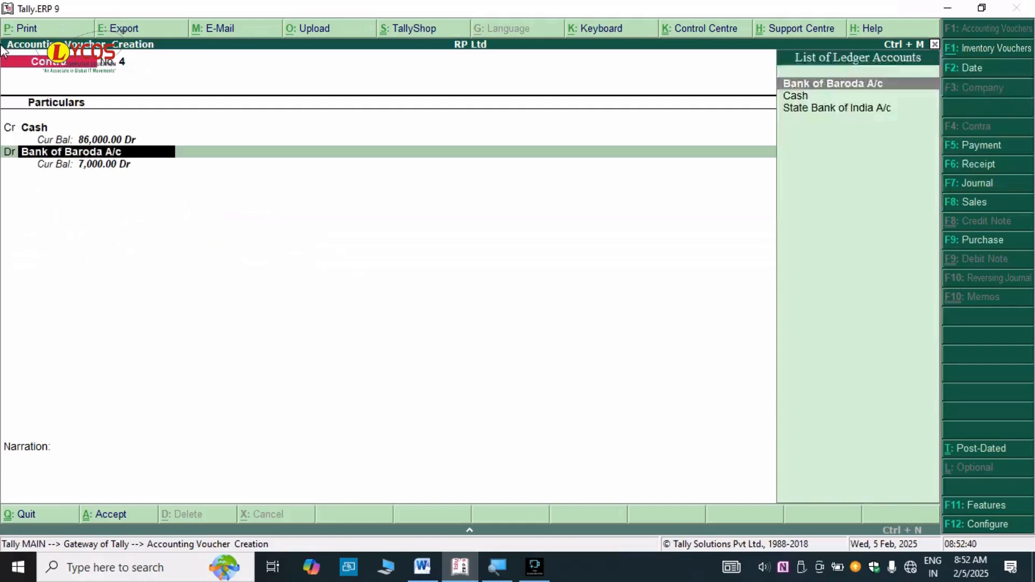
pyautogui.press('Return')
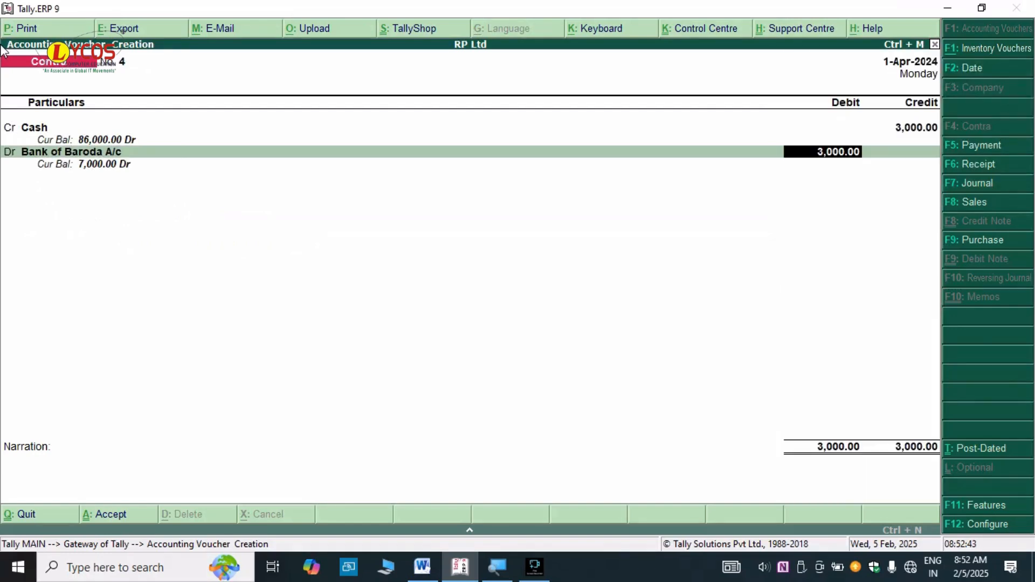
# - Accept the 3,000 Bank of Baroda debit as six 500 notes in cash denominations
pyautogui.hotkey('alt', 'Tab')
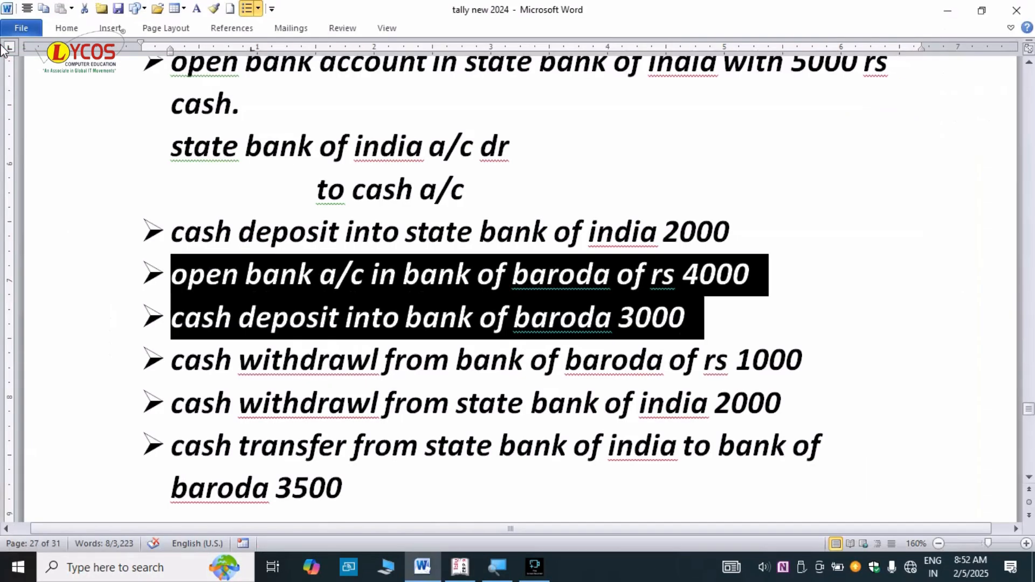
pyautogui.hotkey('alt', 'Tab')
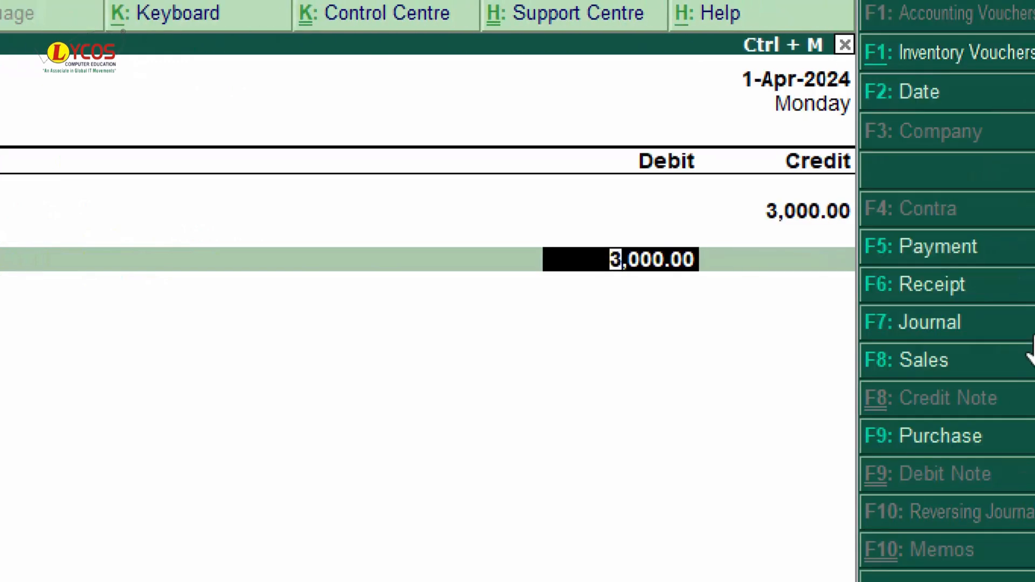
pyautogui.press('Return')
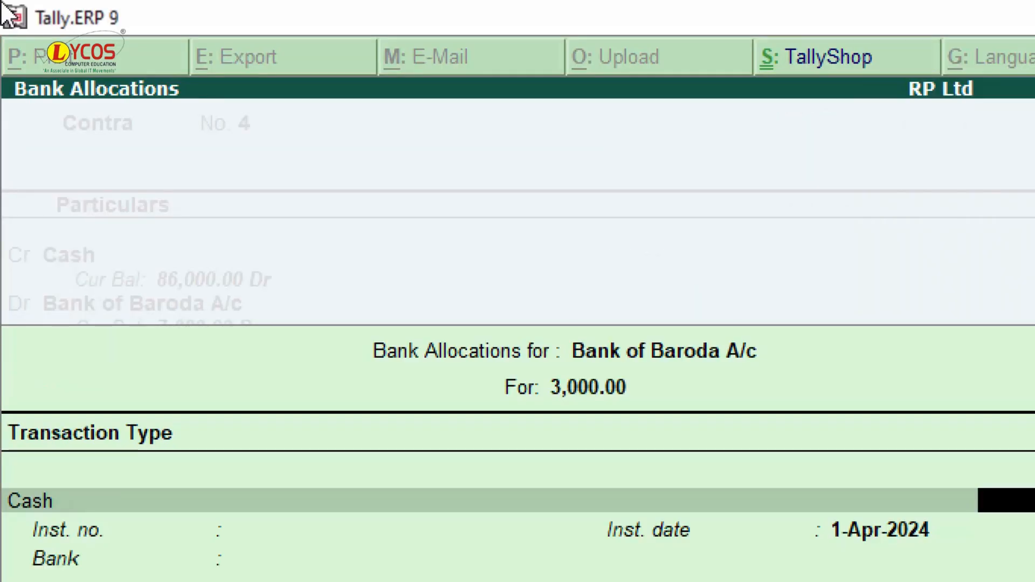
pyautogui.press('Return')
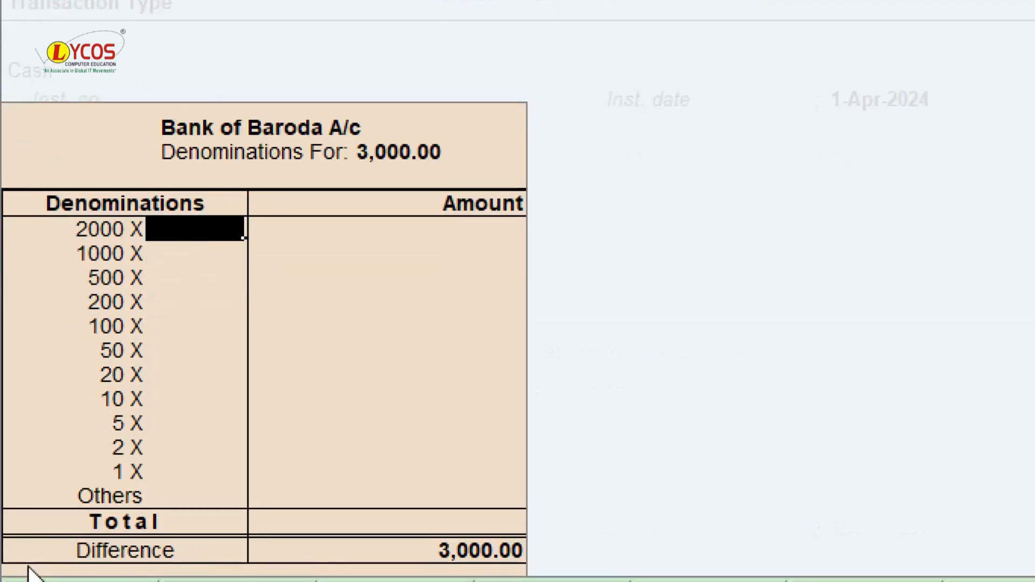
pyautogui.click(181, 276)
pyautogui.write('6')
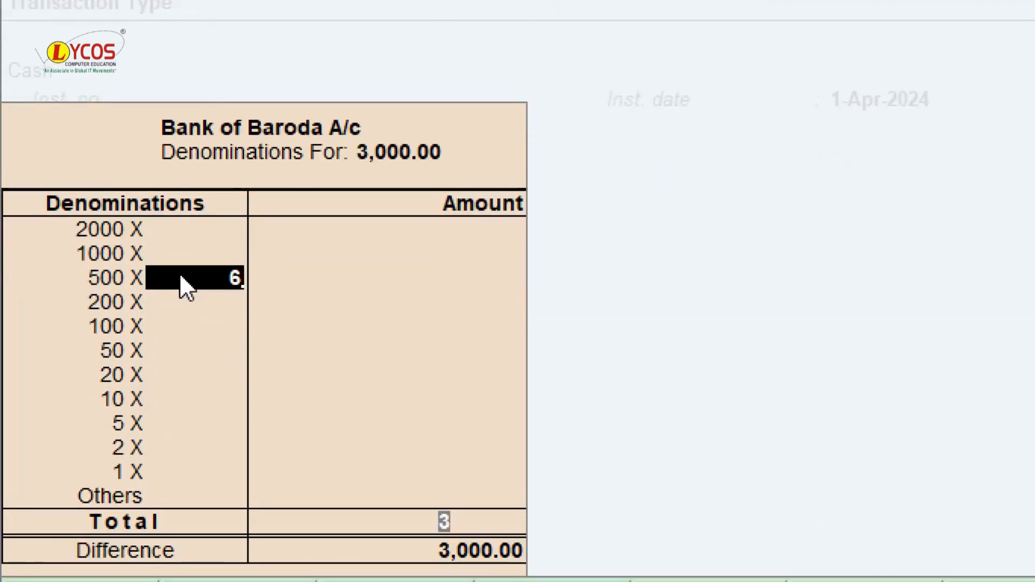
pyautogui.press('Return')
pyautogui.press('Return')
pyautogui.press('Return')
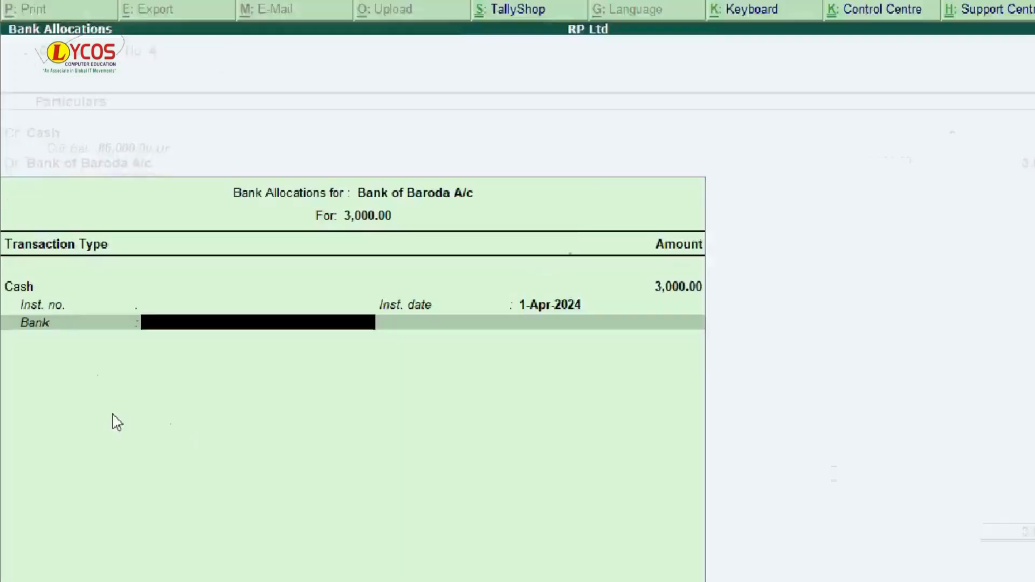
# - Type the narration 'being deposit cash into bank bank of baroda'
pyautogui.write('b')
pyautogui.press('BackSpace')
pyautogui.press('BackSpace')
pyautogui.write('being')
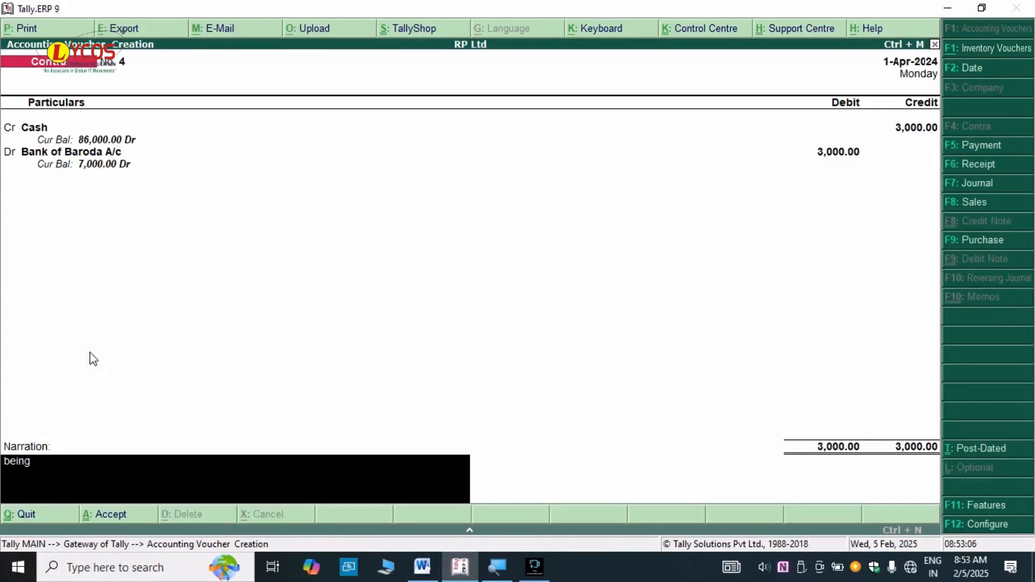
pyautogui.write(' deposit cash into bank')
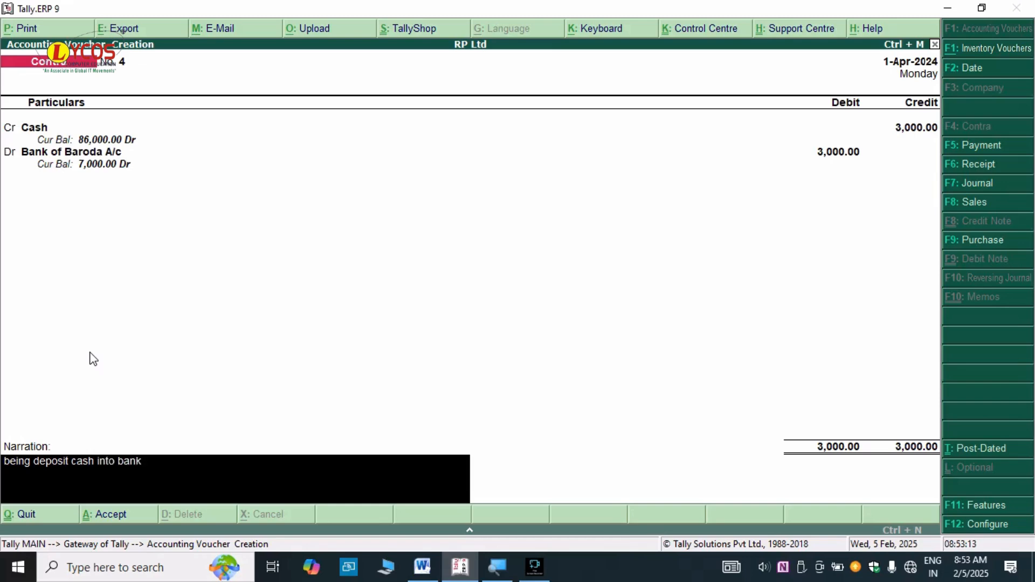
pyautogui.write(' bank of baroda')
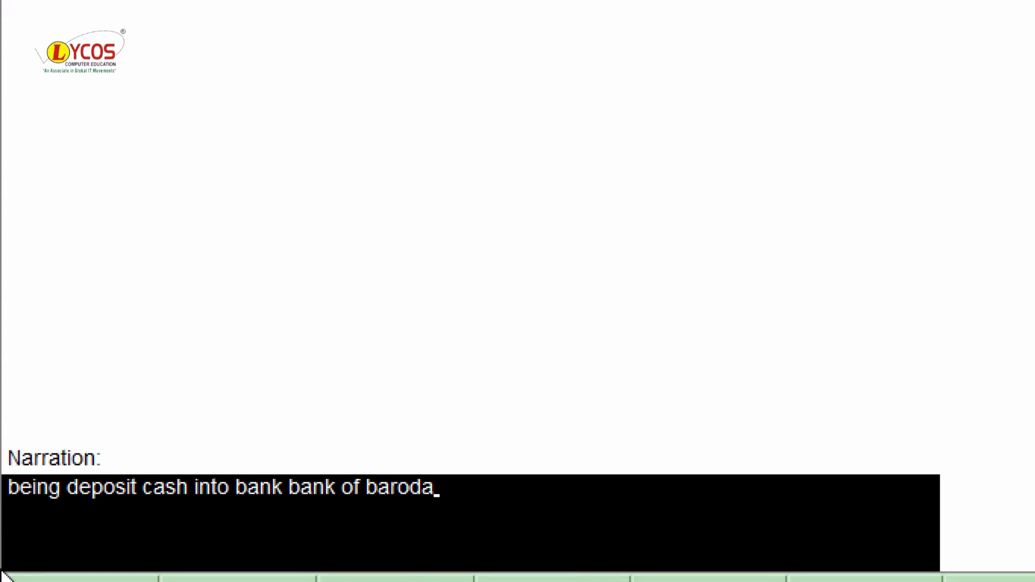
# - Finish the narration and save Contra voucher No. 4
pyautogui.press('Return')
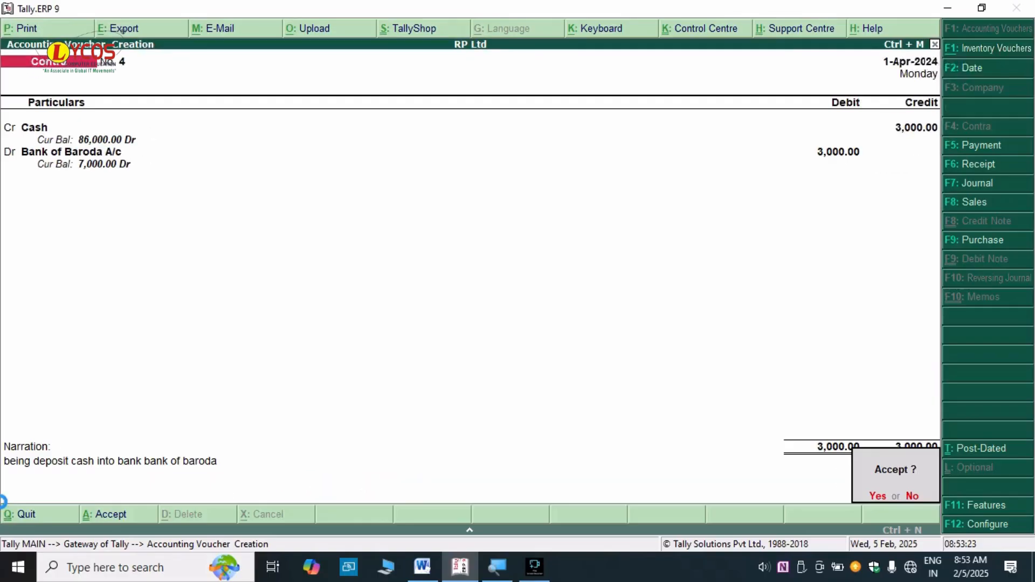
pyautogui.press('Return')
# - In Word, unmark the 3000 deposit line and highlight 'cash withdrawl from bank of baroda of rs 1000'
pyautogui.hotkey('alt', 'Tab')
pyautogui.hotkey('alt', 'Tab')
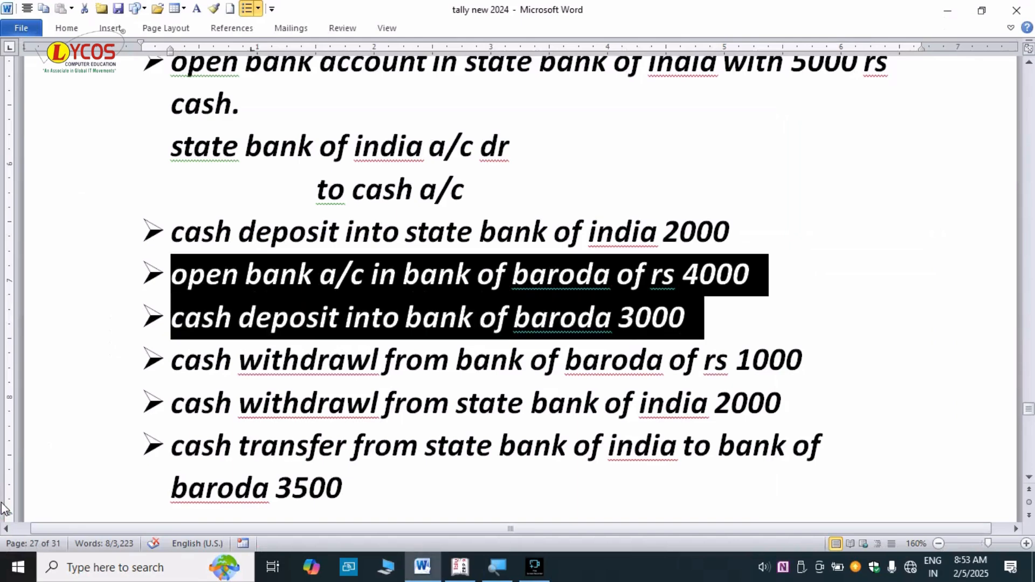
pyautogui.click(339, 446)
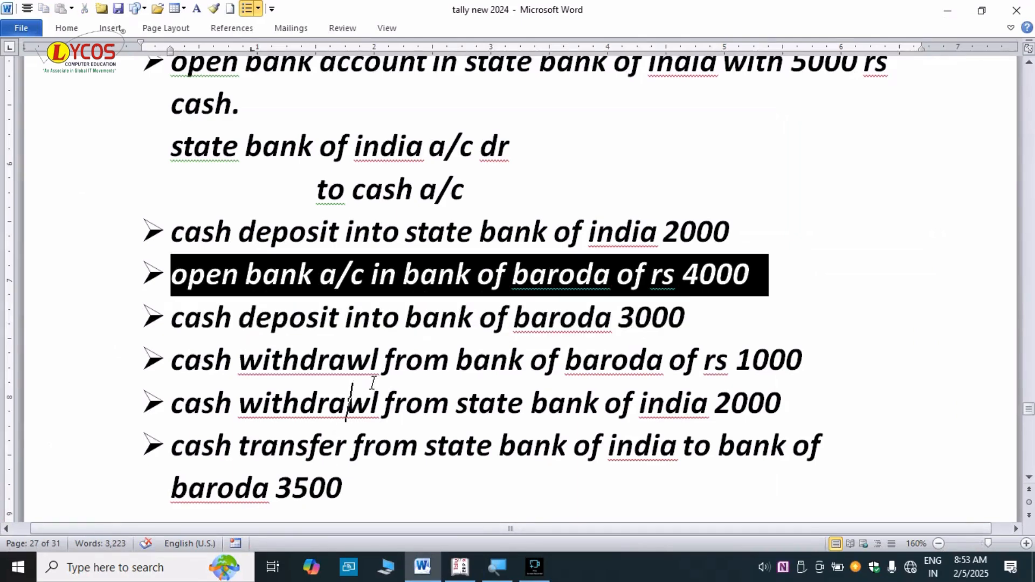
pyautogui.moveTo(809, 360); pyautogui.dragTo(188, 364)
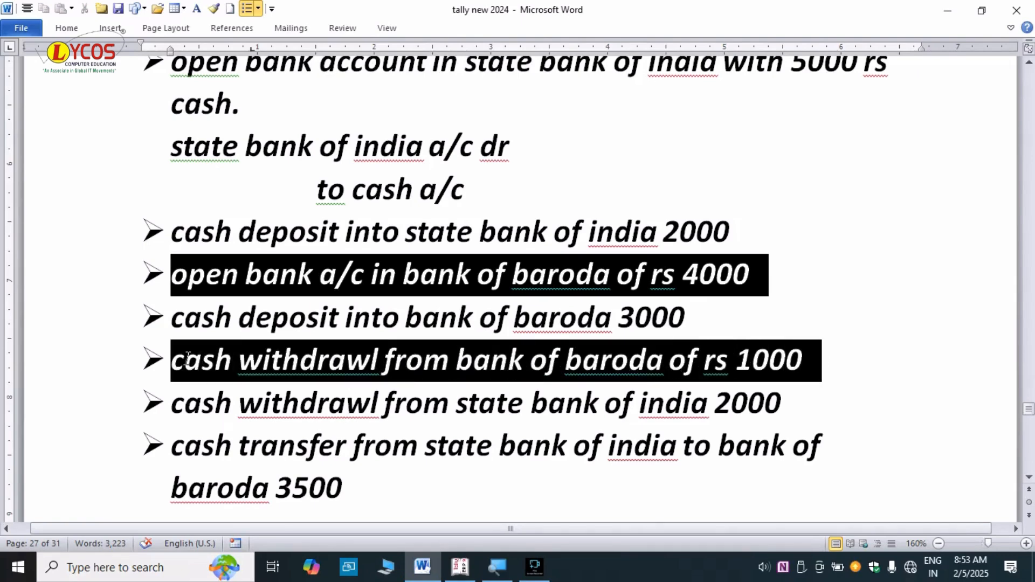
pyautogui.tripleClick(482, 318)
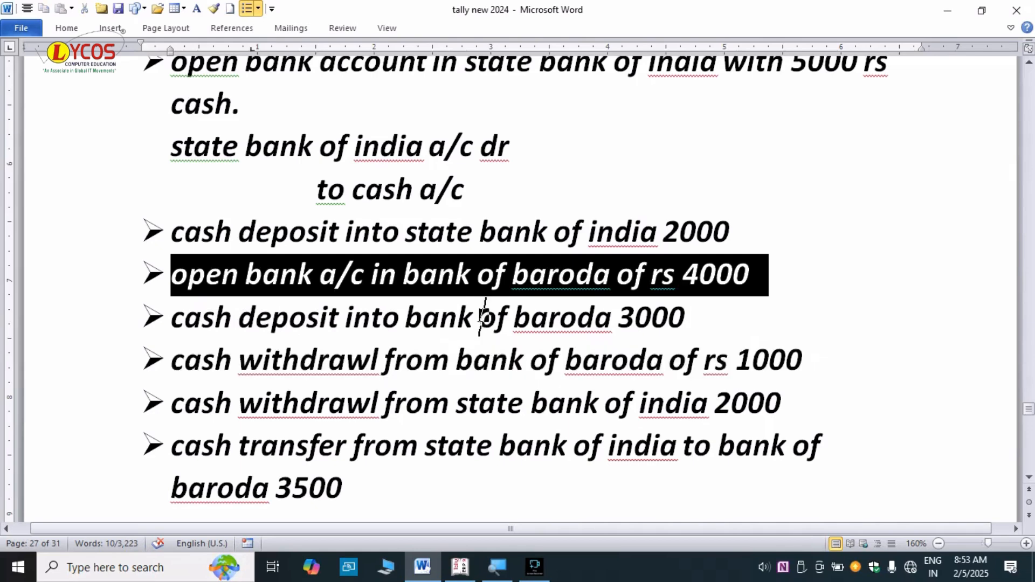
pyautogui.click(559, 203)
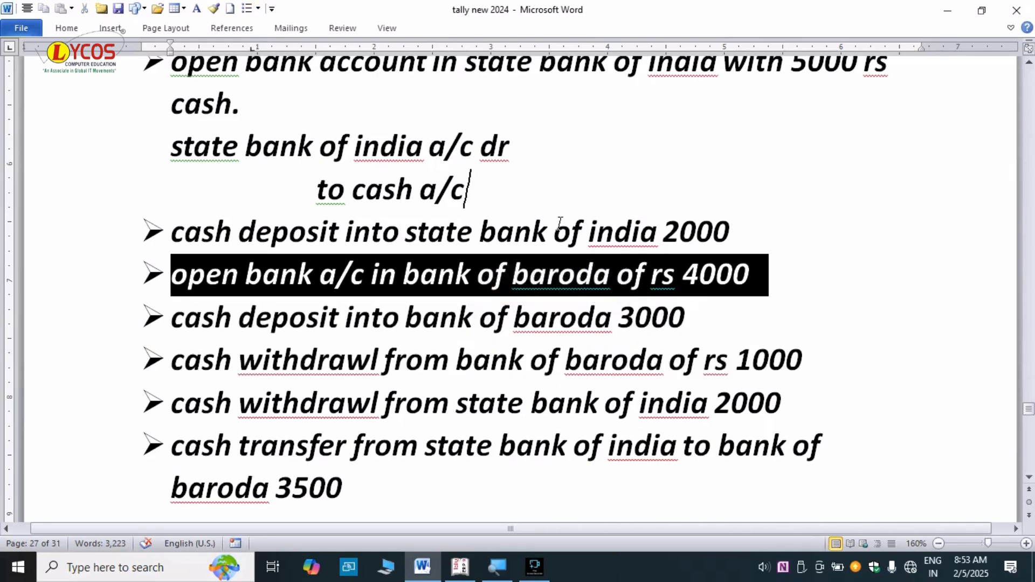
pyautogui.click(538, 387)
pyautogui.click(561, 360)
pyautogui.click(721, 356)
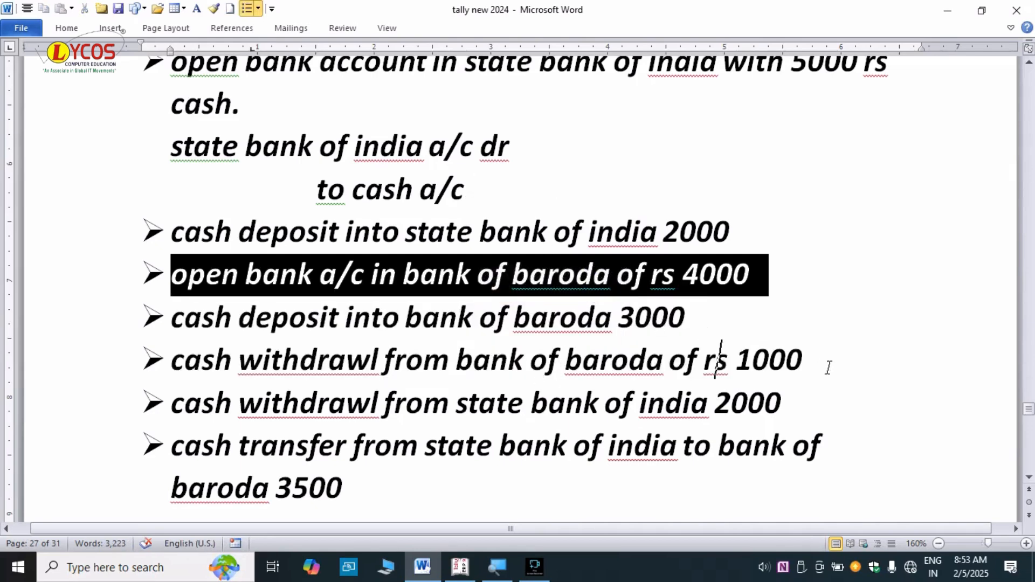
pyautogui.click(832, 361)
pyautogui.moveTo(832, 362); pyautogui.dragTo(227, 358)
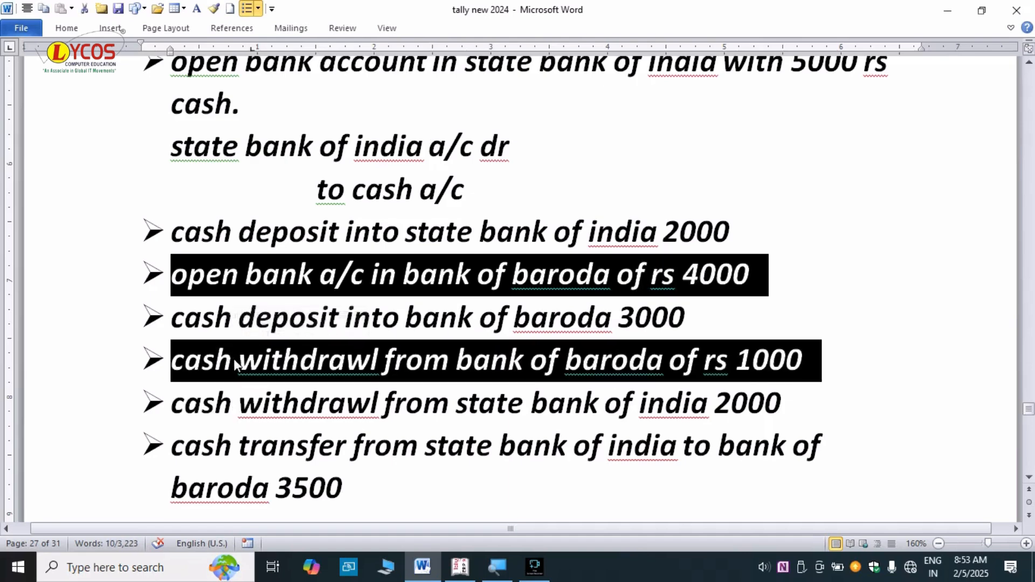
pyautogui.hotkey('alt', 'Tab')
pyautogui.click(410, 280)
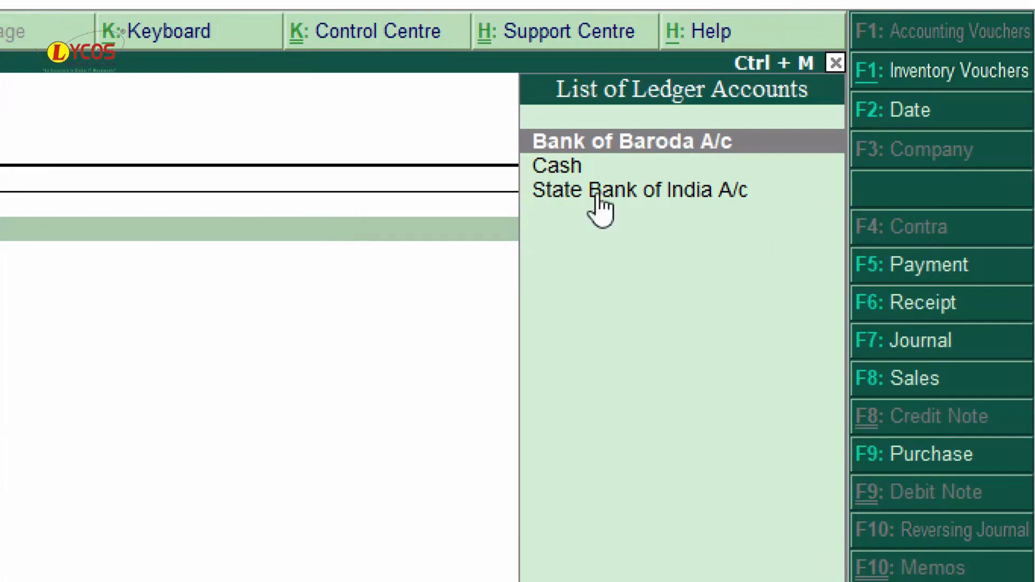
# - Credit Bank of Baroda A/c 1,000 with cheque 200001 allocation and debit Cash 1,000
pyautogui.press('Return')
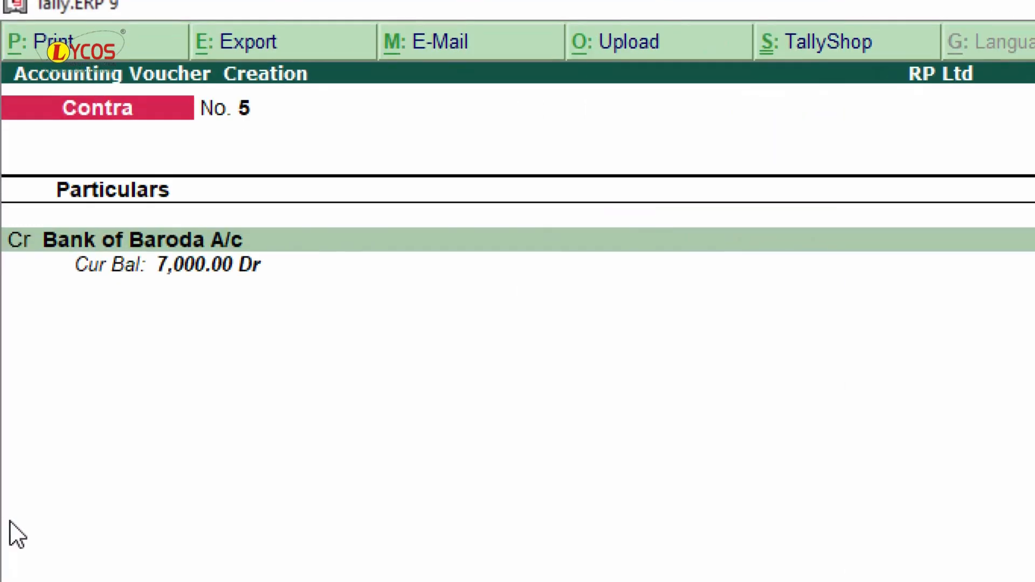
pyautogui.hotkey('alt', 'Tab')
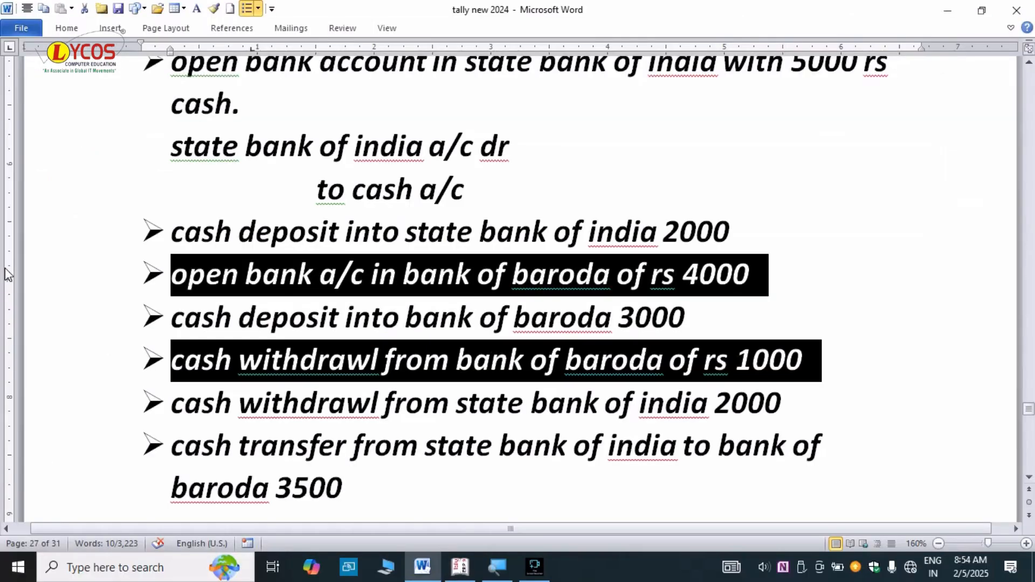
pyautogui.hotkey('alt', 'Tab')
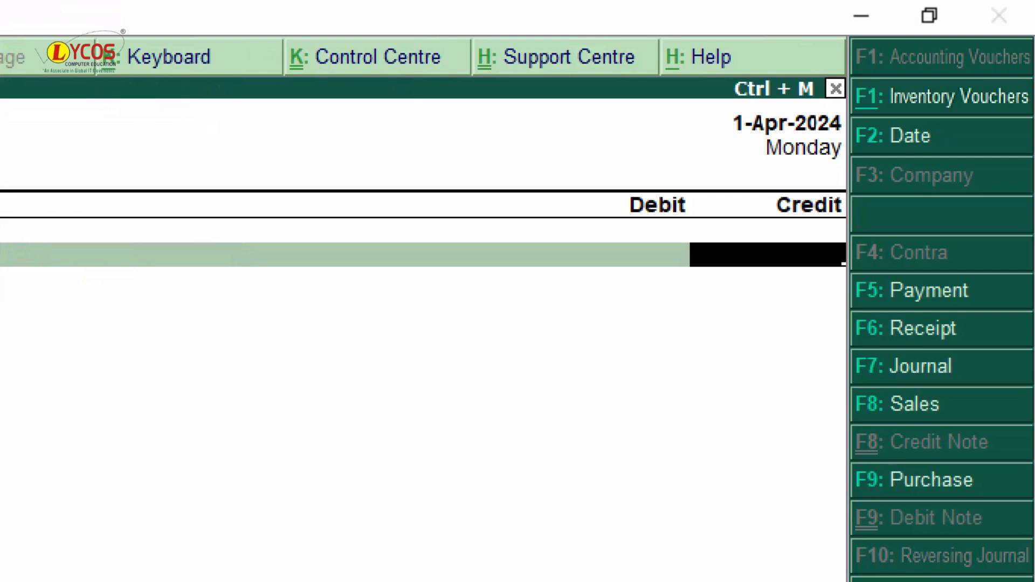
pyautogui.write('1000')
pyautogui.press('Return')
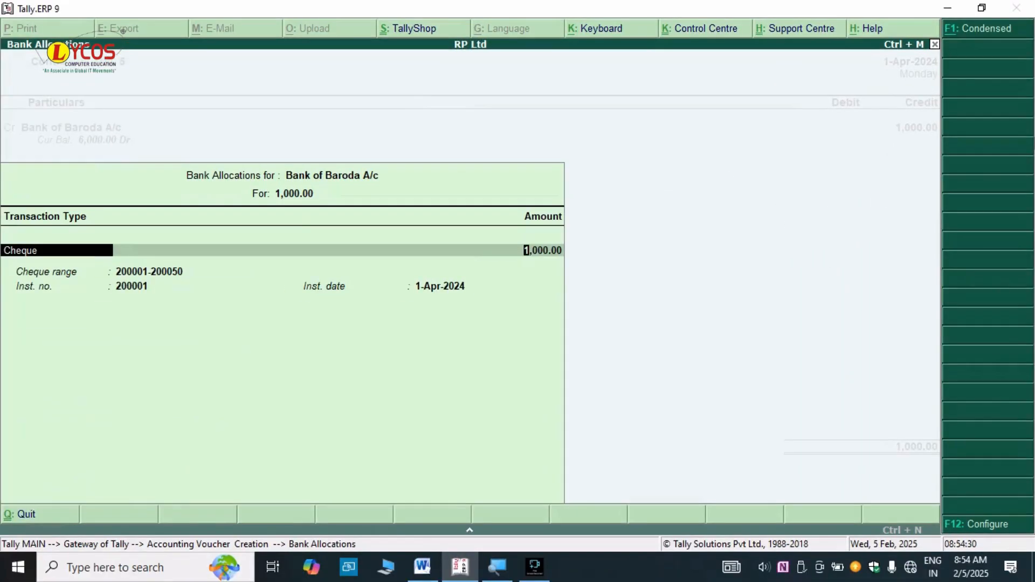
pyautogui.press('Return')
pyautogui.press('Return')
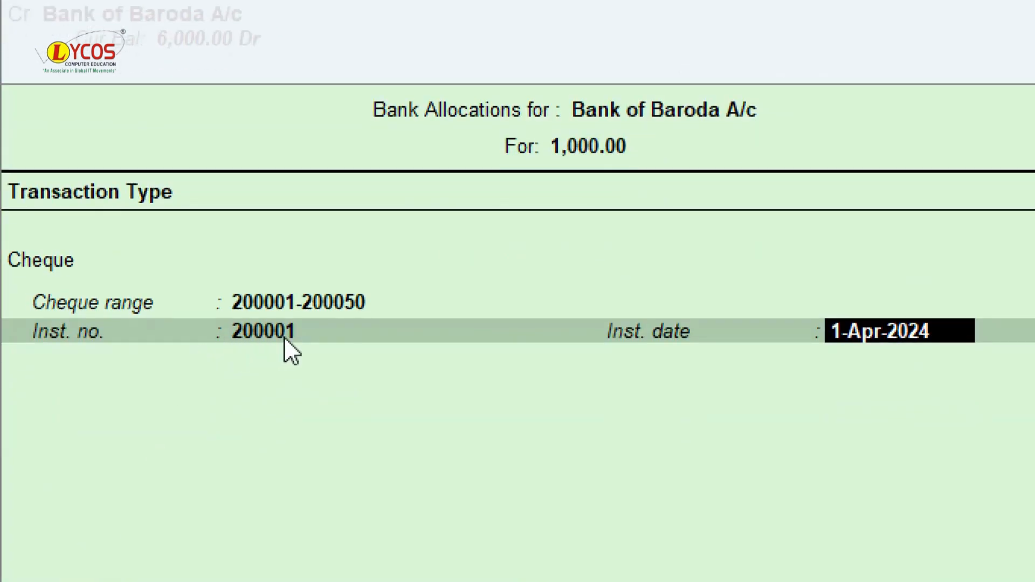
pyautogui.press('Return')
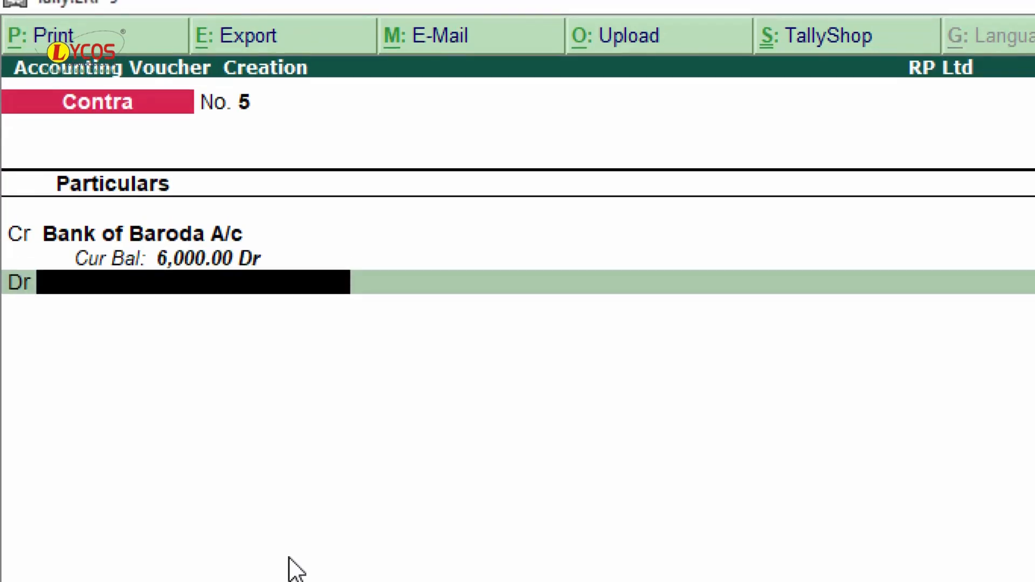
pyautogui.write('Cash')
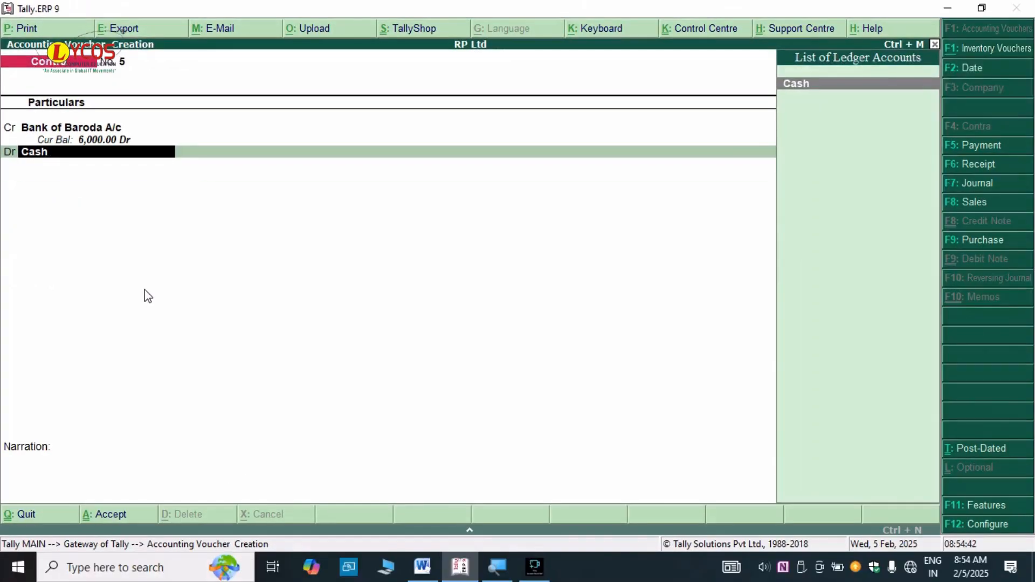
pyautogui.press('Return')
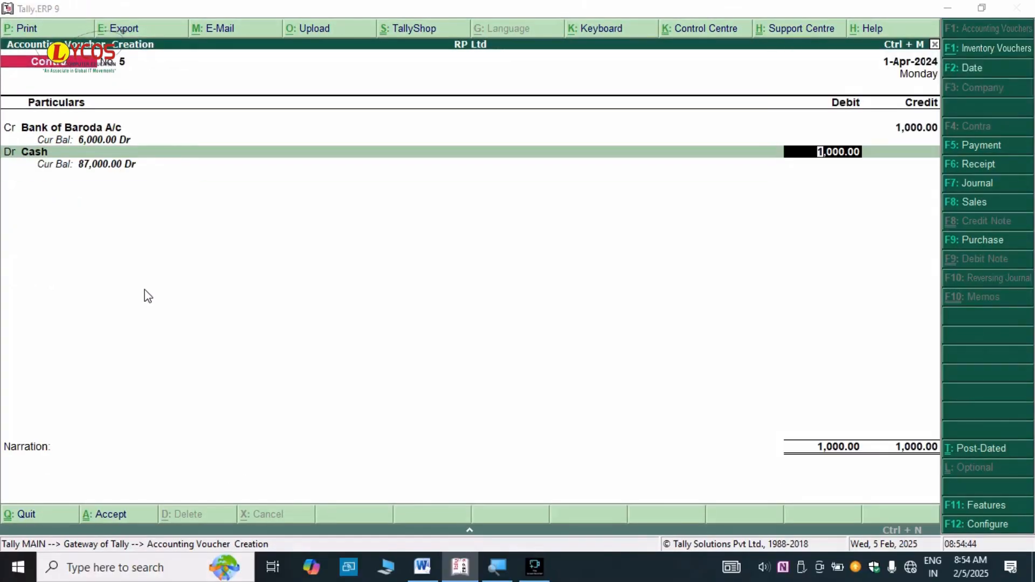
pyautogui.press('Return')
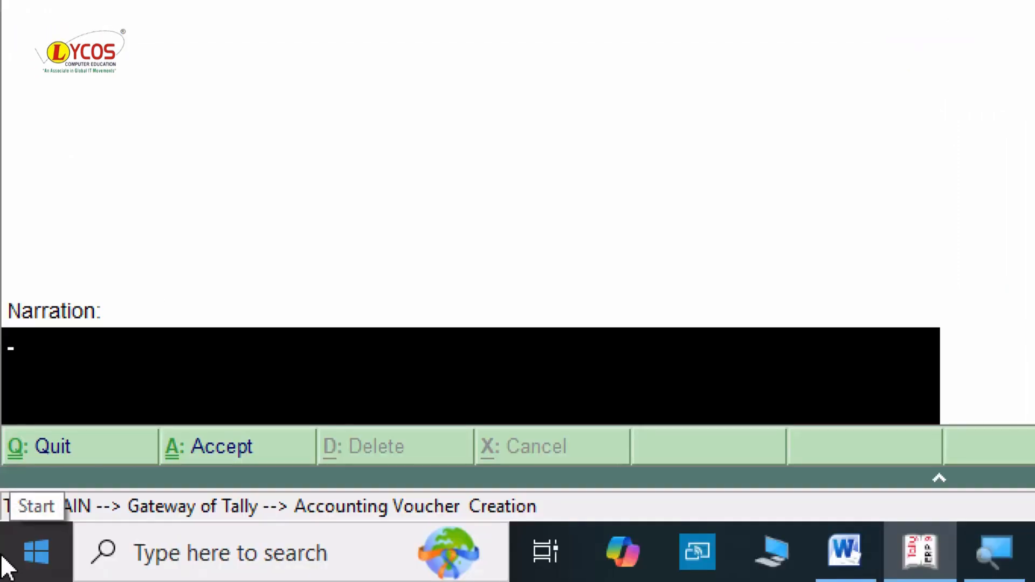
# - Narrate 'cheque no : 200001 being withdraw cash from bank of baroda' and save voucher No. 5
pyautogui.write('cheque n')
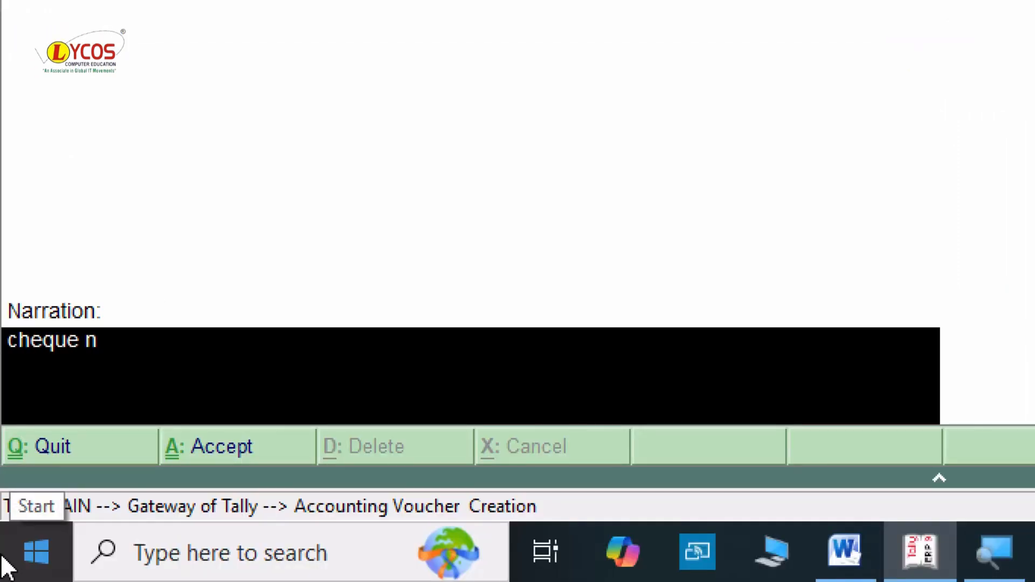
pyautogui.write('o : 20000')
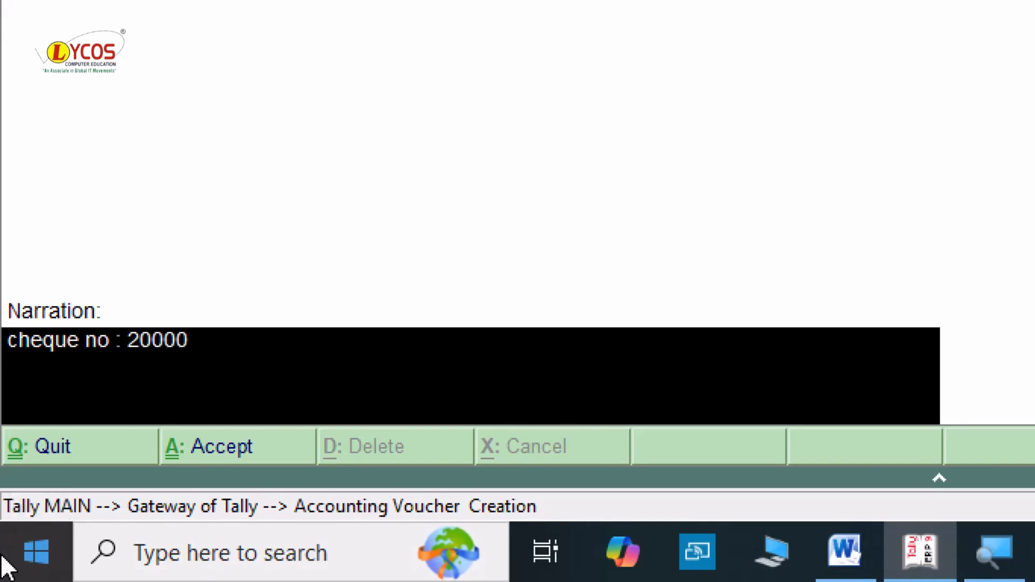
pyautogui.write('1 being wit')
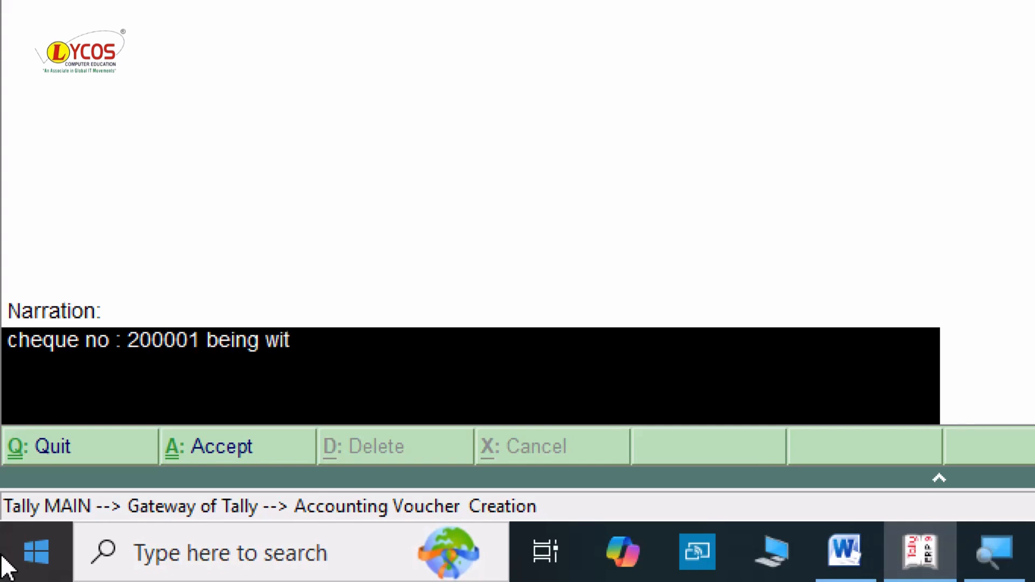
pyautogui.write('hdraw')
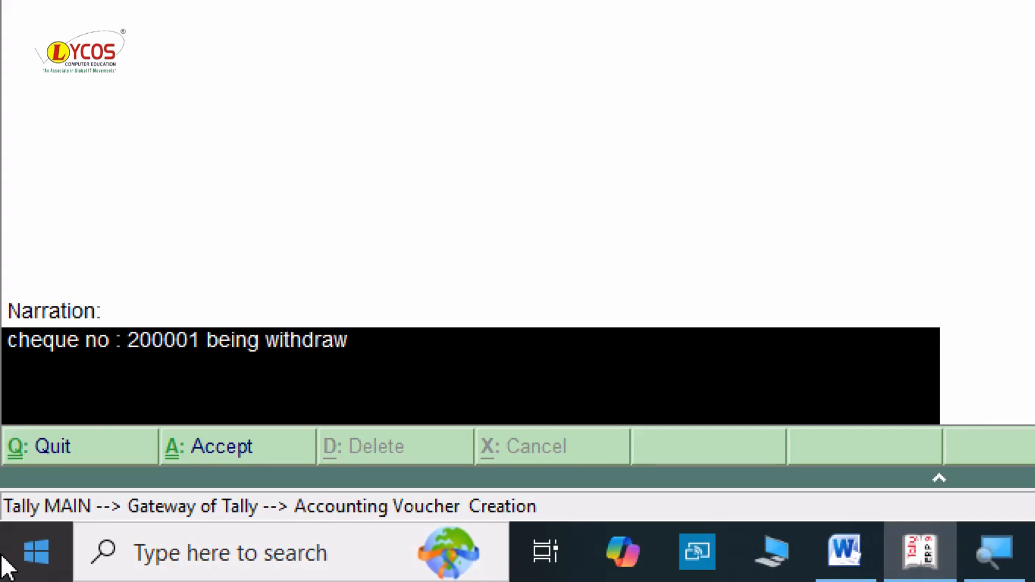
pyautogui.press('BackSpace')
pyautogui.write('cash from')
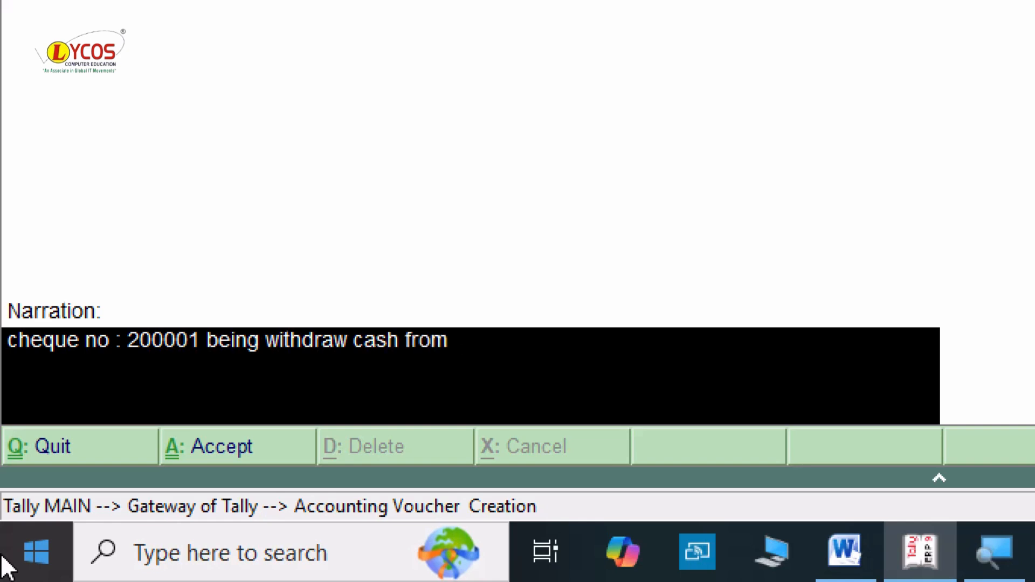
pyautogui.write(' bank of barodas')
pyautogui.press('BackSpace')
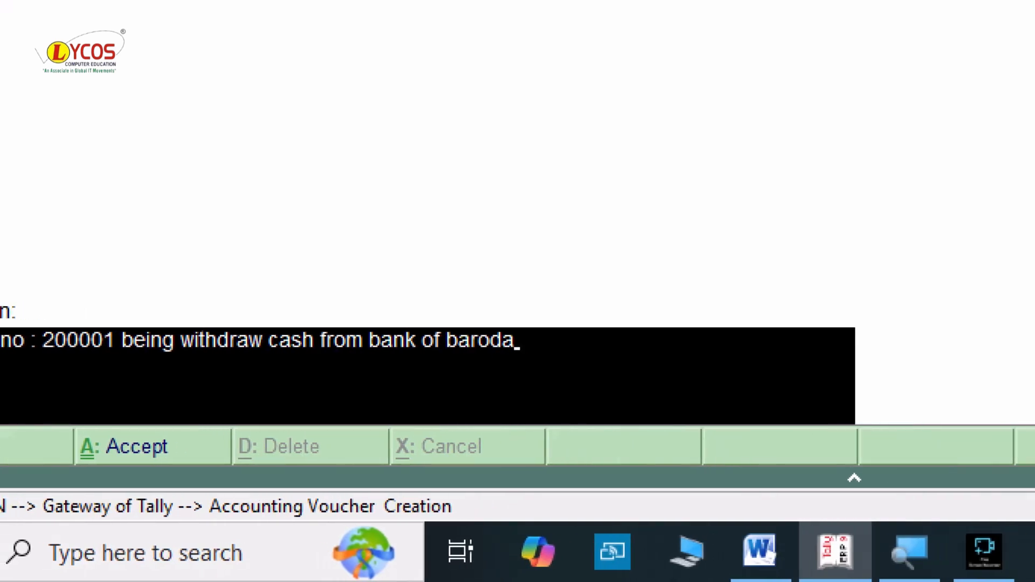
pyautogui.press('Return')
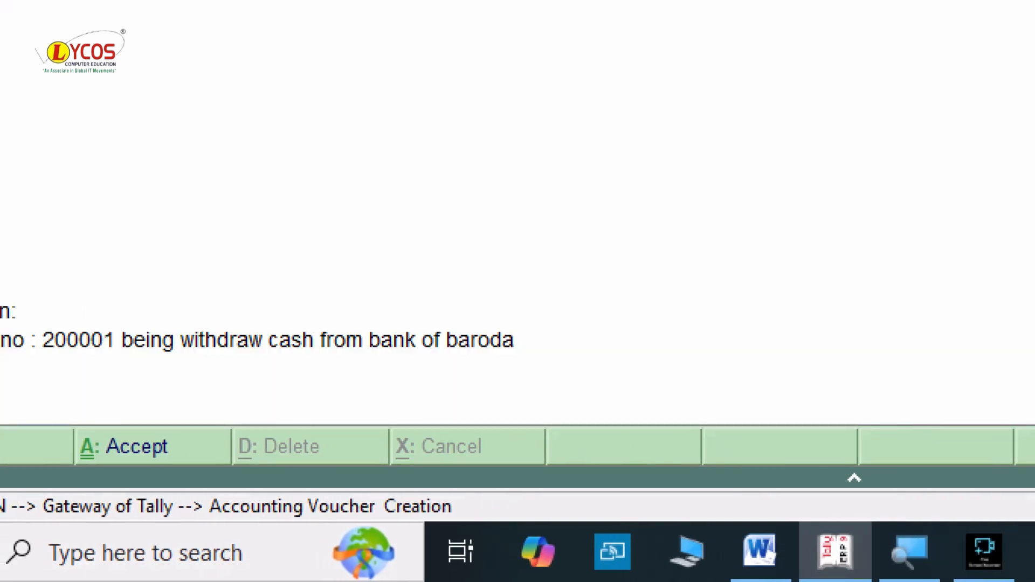
pyautogui.press('Return')
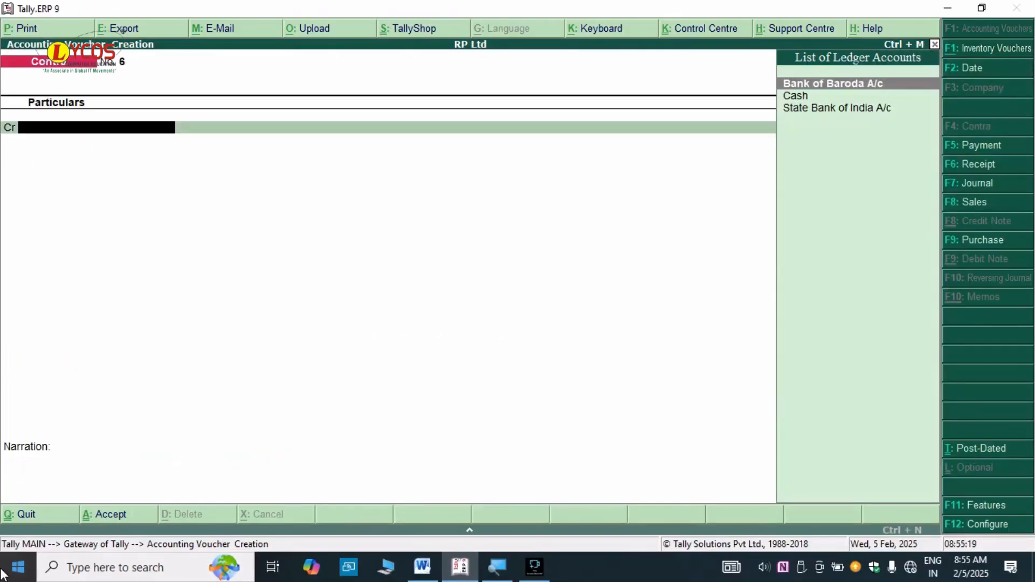
# - Clear the Baroda 1000 mark and highlight 'cash withdrawl from state bank of india 2000'
pyautogui.hotkey('alt', 'Tab')
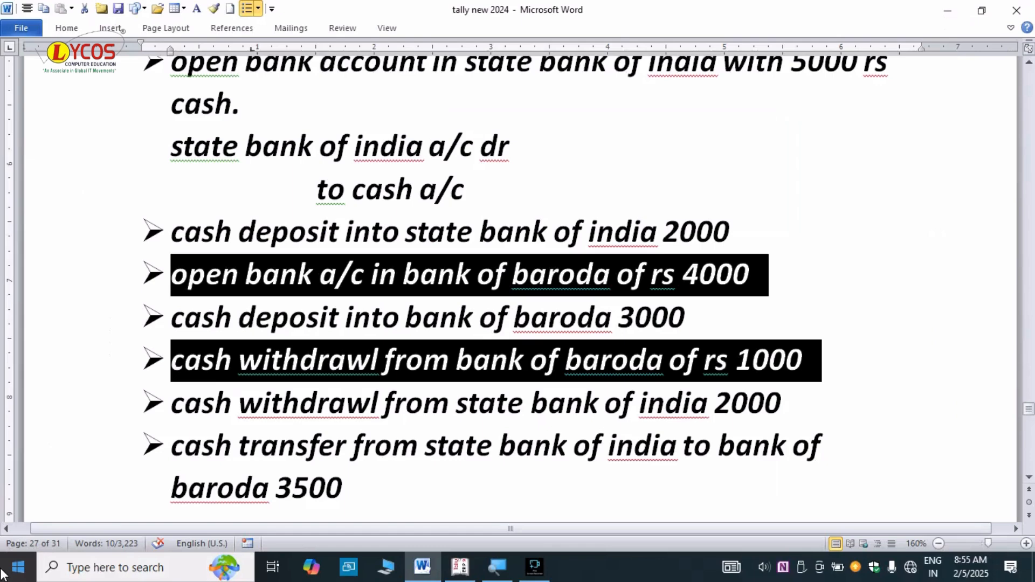
pyautogui.click(188, 444)
pyautogui.moveTo(186, 402); pyautogui.dragTo(780, 420)
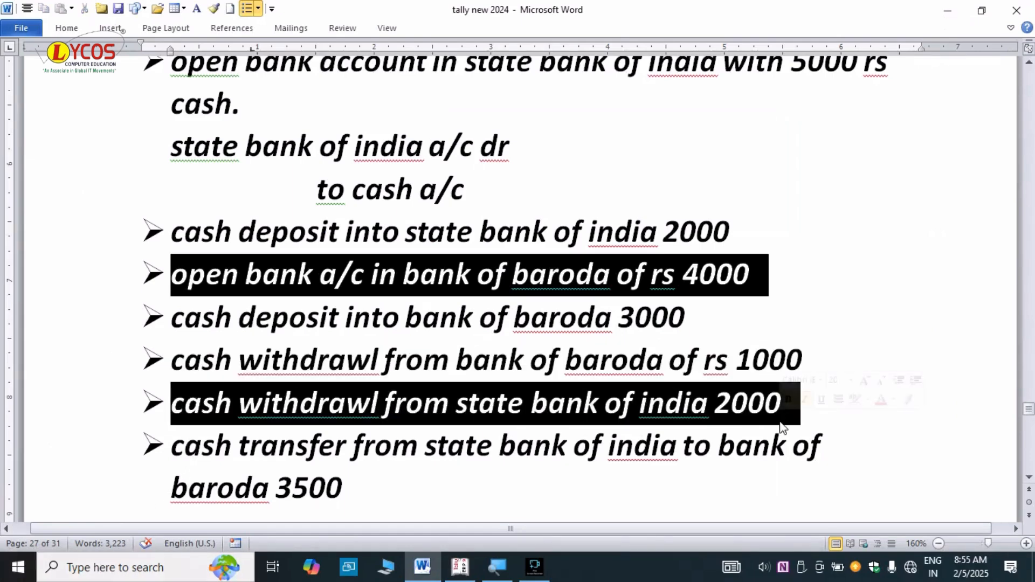
pyautogui.scroll(-1, 779, 421)
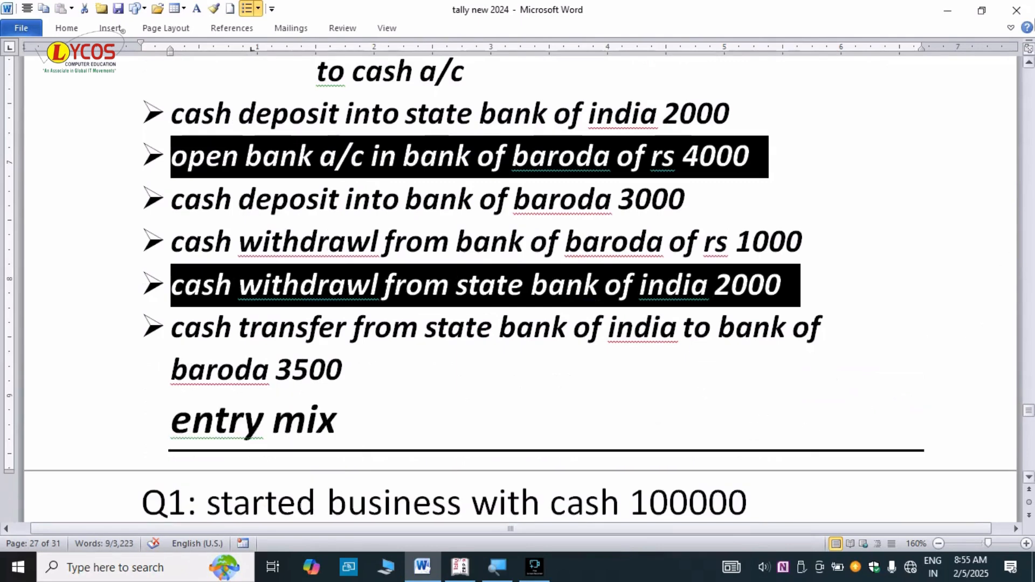
pyautogui.click(1030, 63)
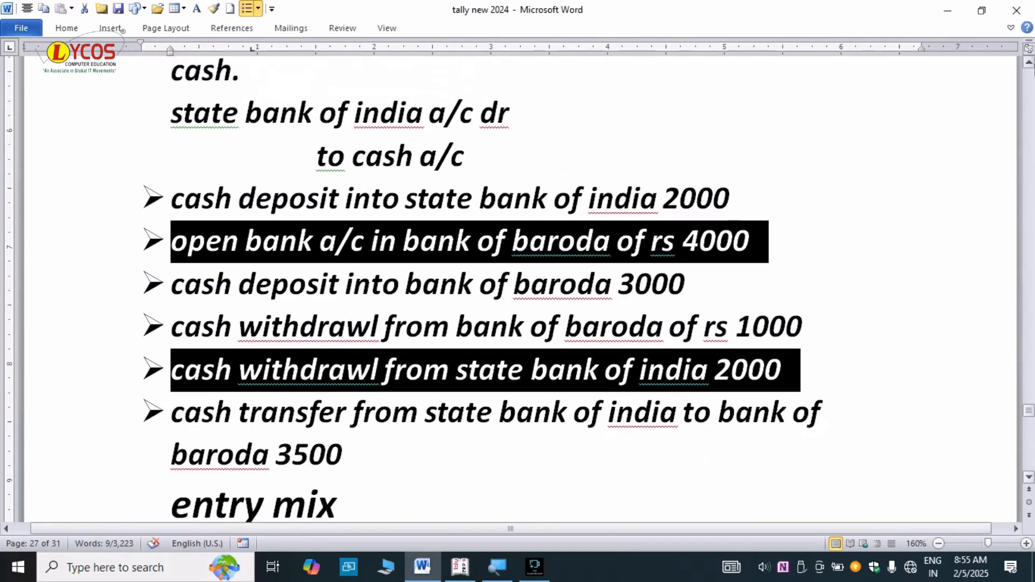
# - Credit State Bank of India A/c 2,000 with cheque 100001 and debit Cash 2,000
pyautogui.hotkey('alt', 'Tab')
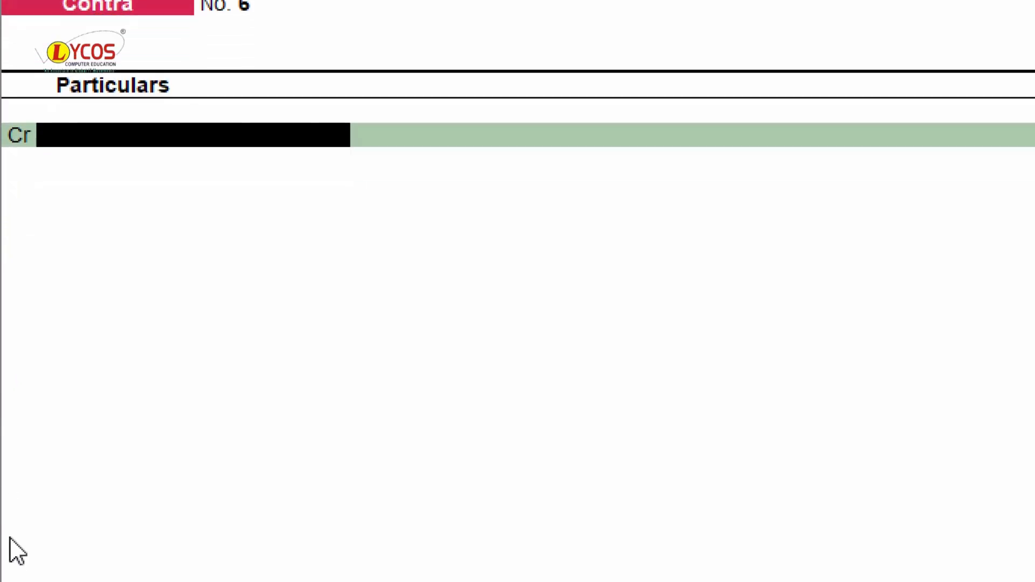
pyautogui.write('State')
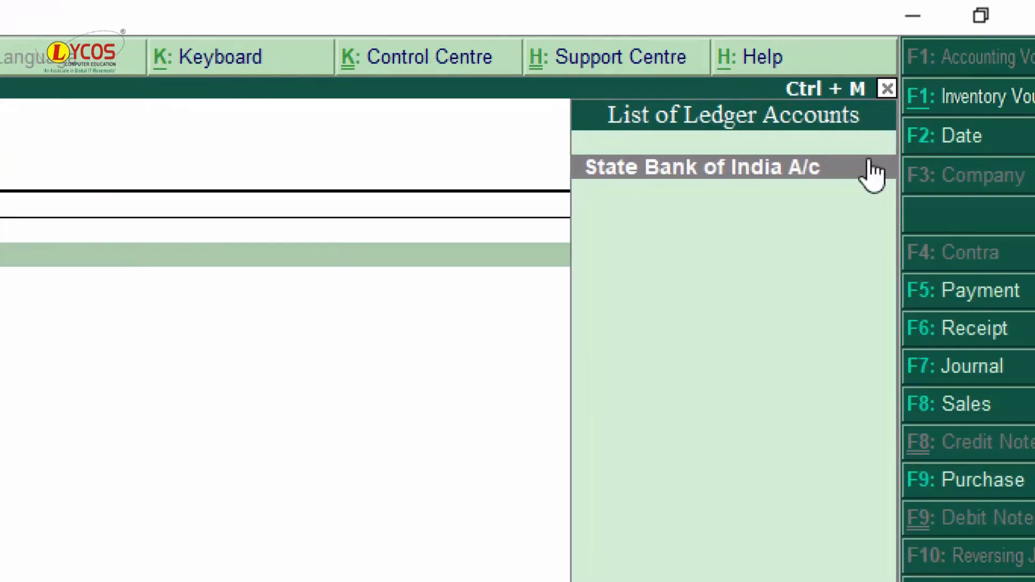
pyautogui.click(870, 167)
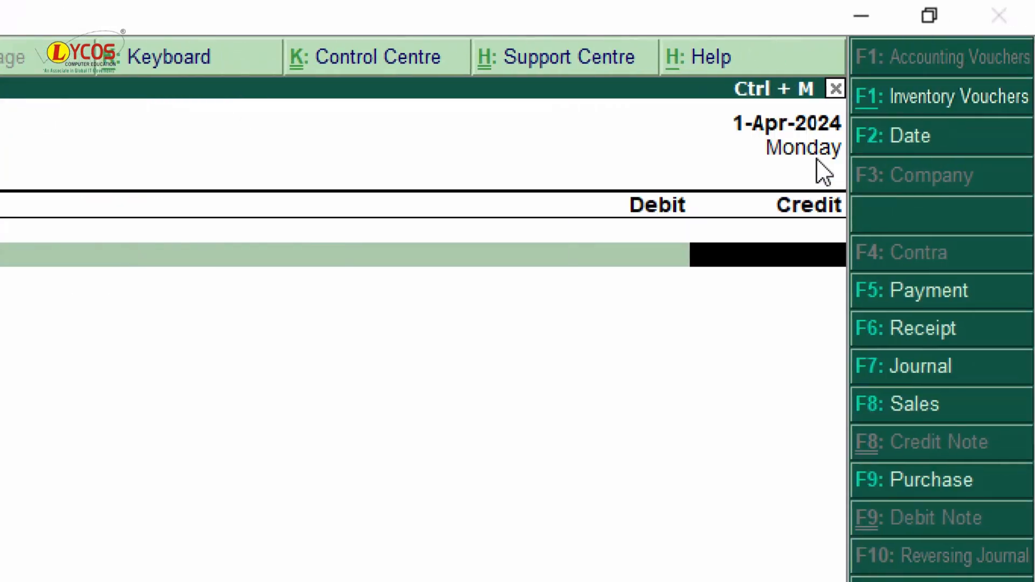
pyautogui.hotkey('alt', 'Tab')
pyautogui.hotkey('alt', 'Tab')
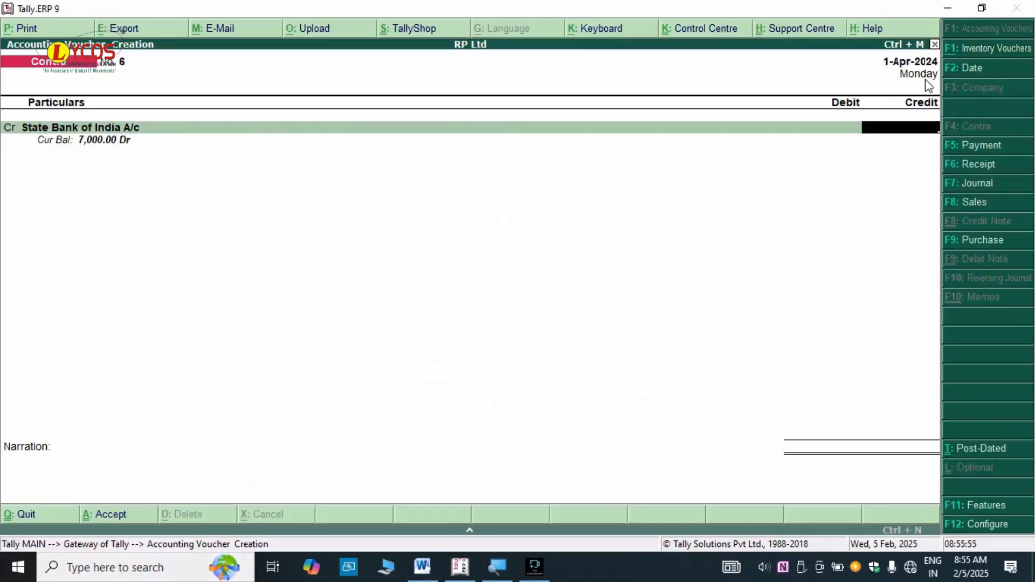
pyautogui.write('2000')
pyautogui.hotkey('alt', 'Tab')
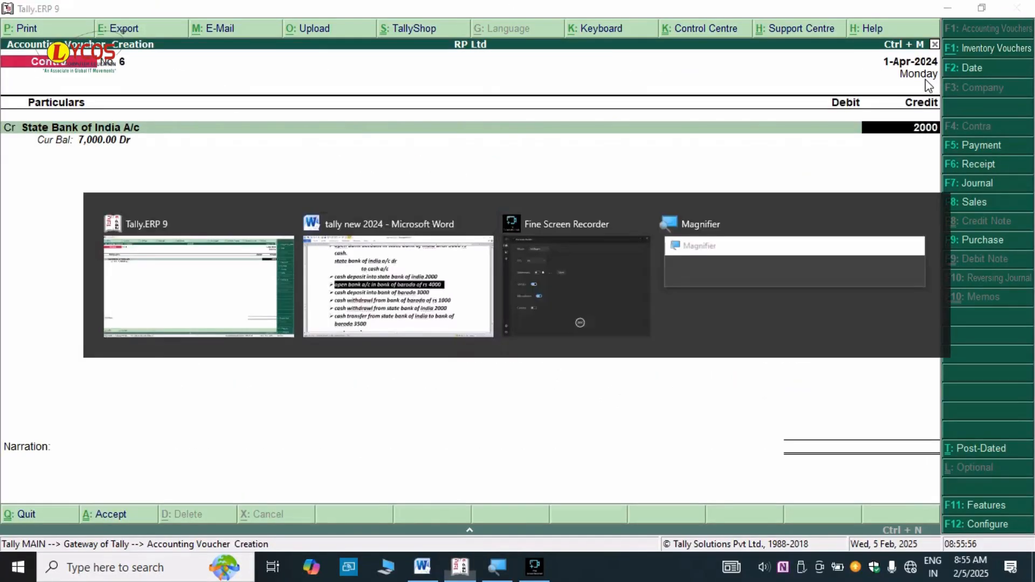
pyautogui.hotkey('alt', 'Tab')
pyautogui.press('Return')
pyautogui.press('Return')
pyautogui.press('Return')
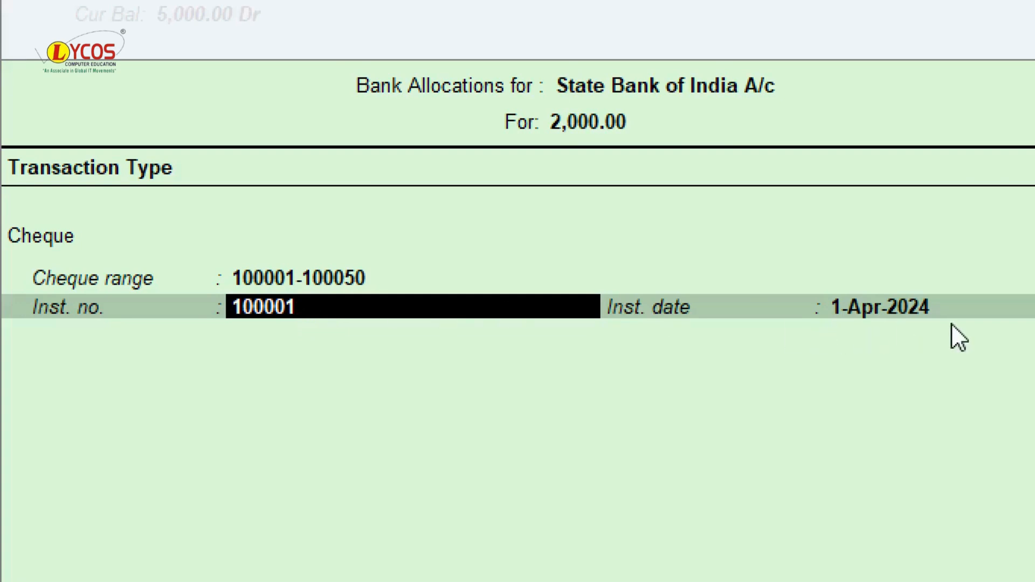
pyautogui.press('Return')
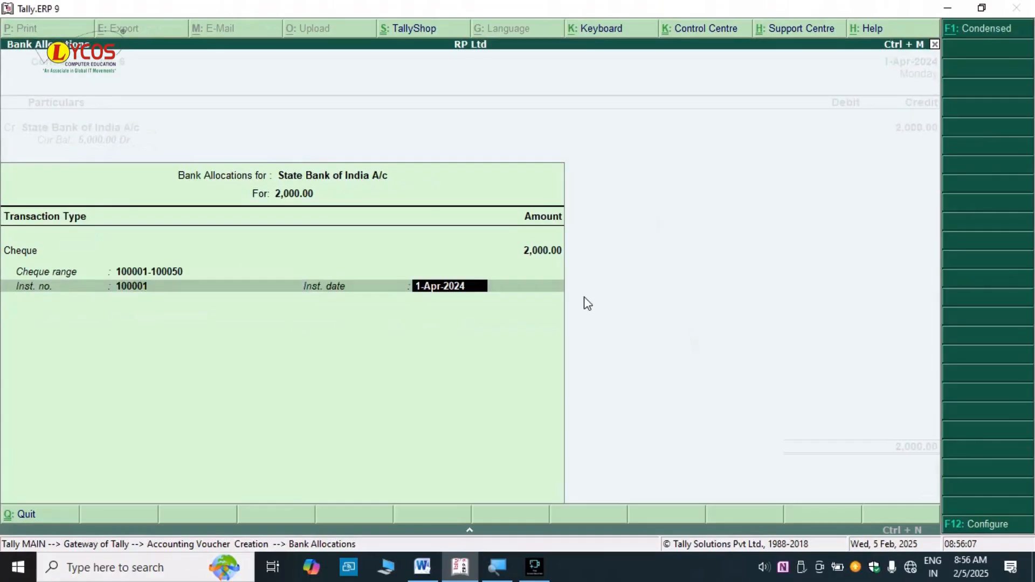
pyautogui.press('Return')
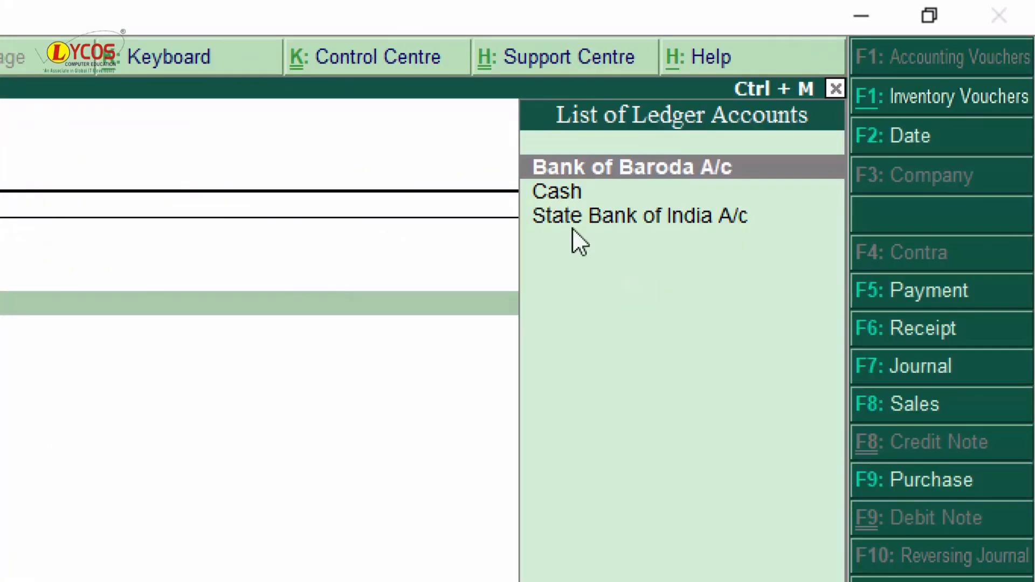
pyautogui.click(590, 197)
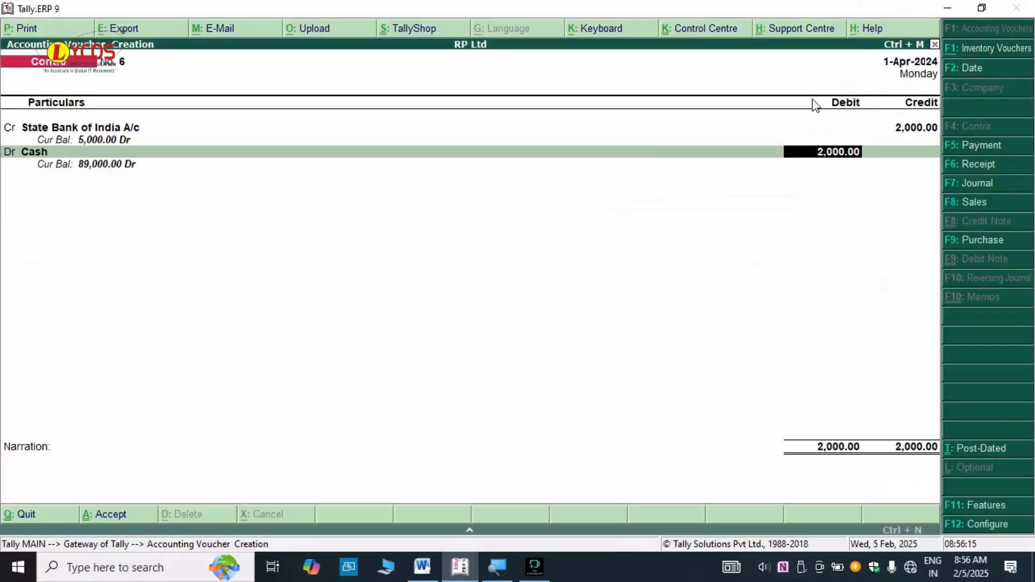
pyautogui.press('Return')
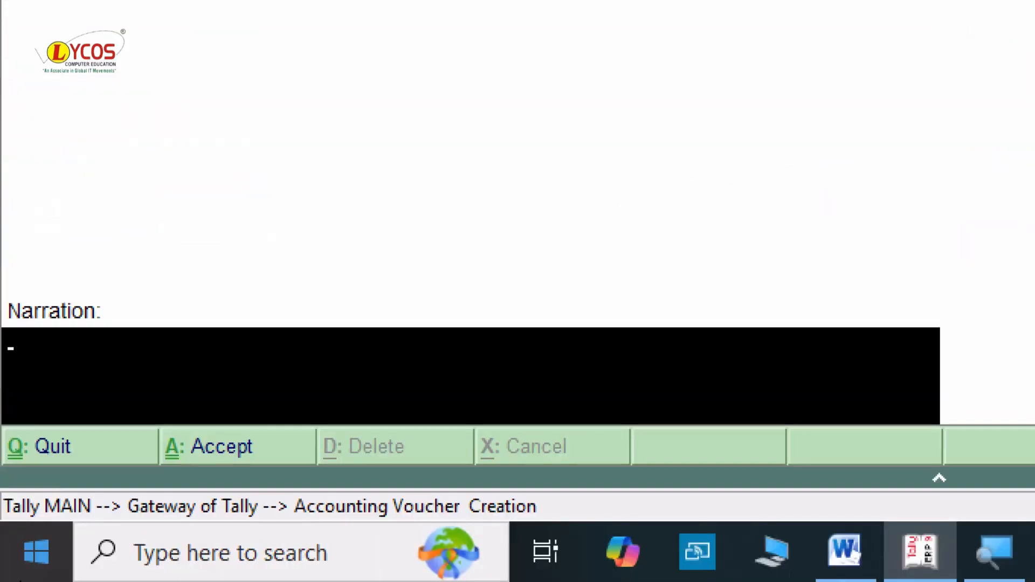
# - Narrate 'cheque no : 100001 being withdraw cash from state bank of india' and save voucher No. 6
pyautogui.write('cheque')
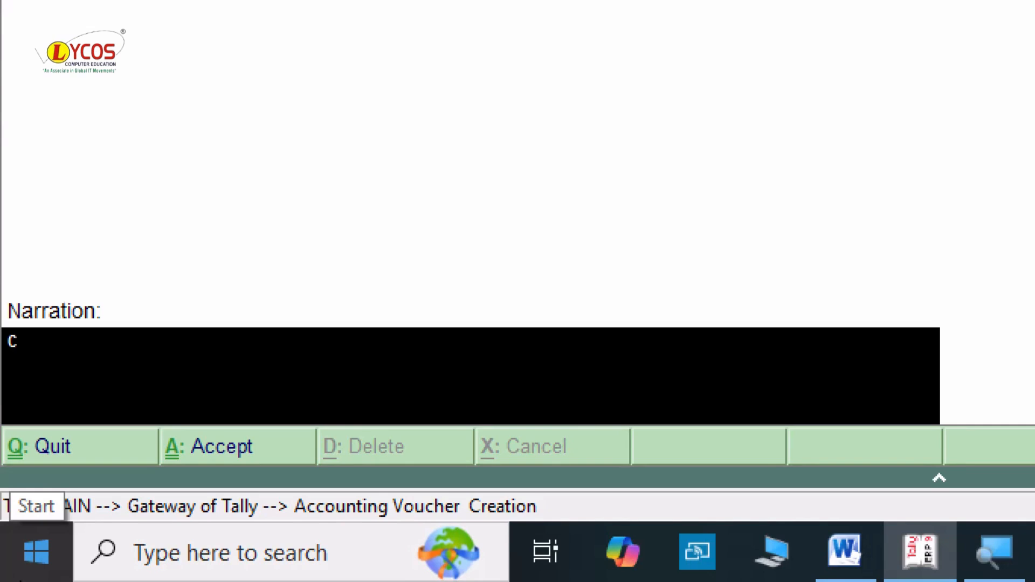
pyautogui.write(' no')
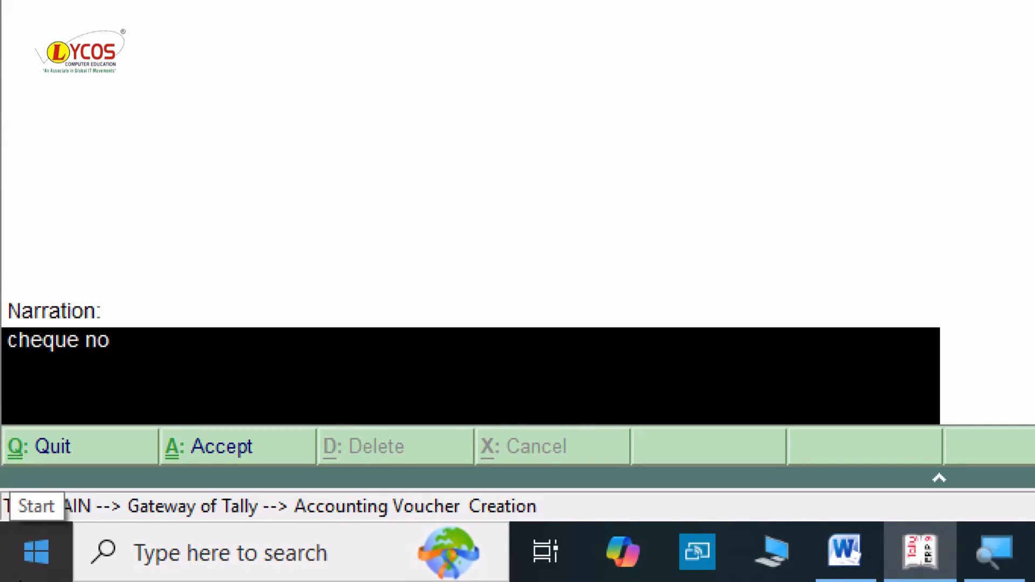
pyautogui.write(' : ')
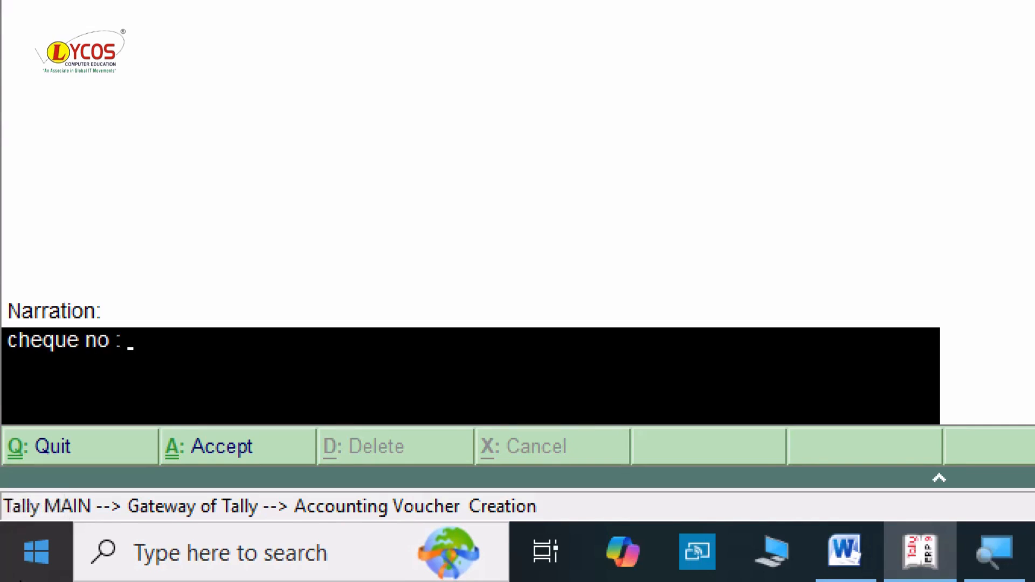
pyautogui.write('100001 being wirth')
pyautogui.press('BackSpace')
pyautogui.press('BackSpace')
pyautogui.press('BackSpace')
pyautogui.write('tjhdarw')
pyautogui.press('BackSpace')
pyautogui.press('BackSpace')
pyautogui.press('BackSpace')
pyautogui.press('BackSpace')
pyautogui.press('BackSpace')
pyautogui.press('BackSpace')
pyautogui.write('hdraw')
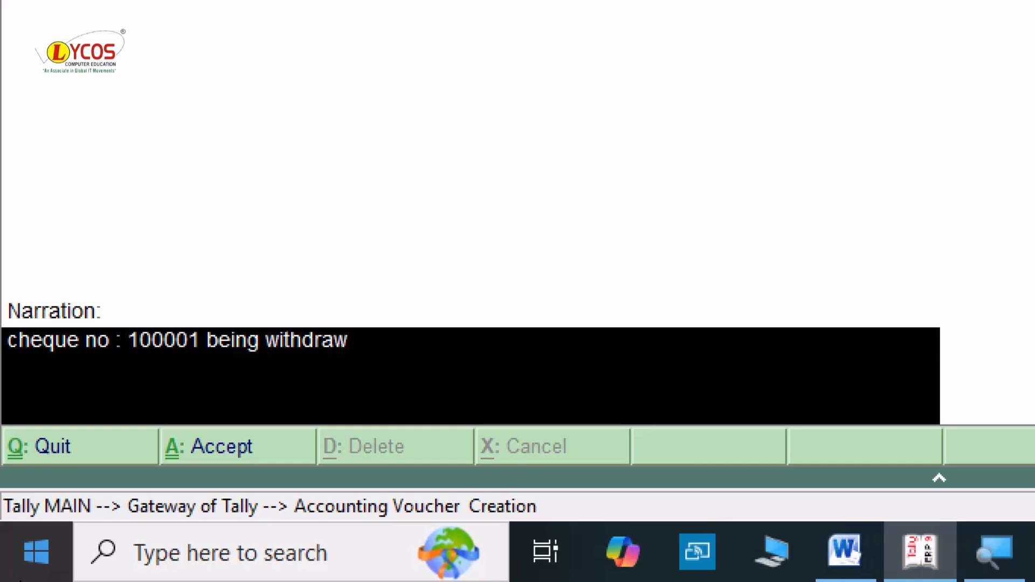
pyautogui.write(' cash from')
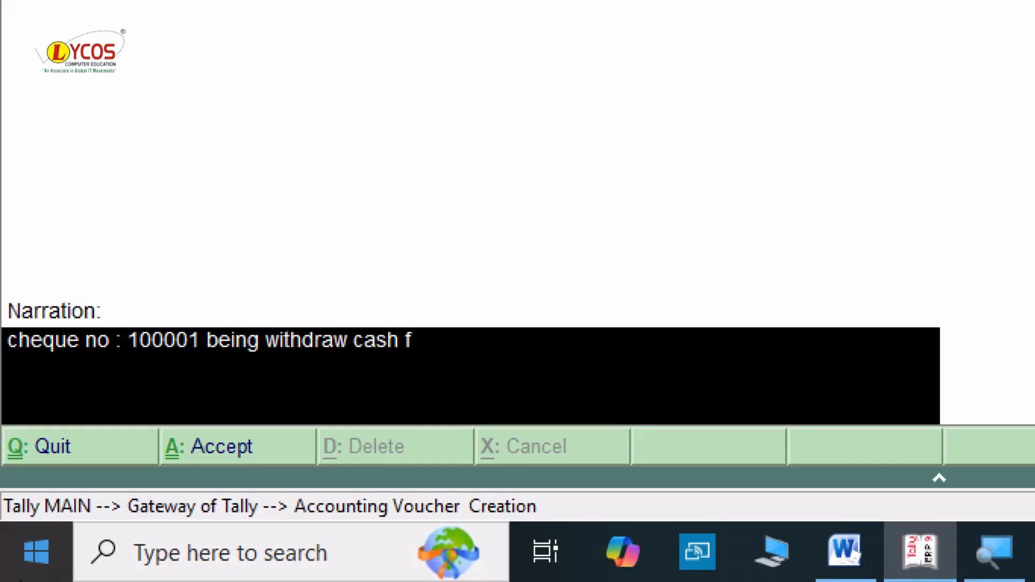
pyautogui.write(' b')
pyautogui.press('BackSpace')
pyautogui.write('state bank of i')
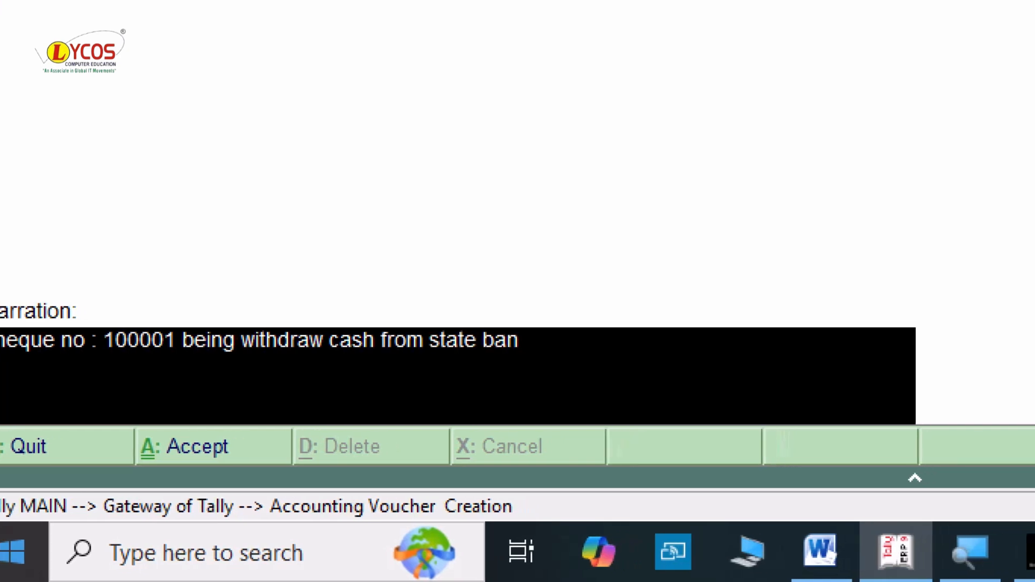
pyautogui.write('ndia')
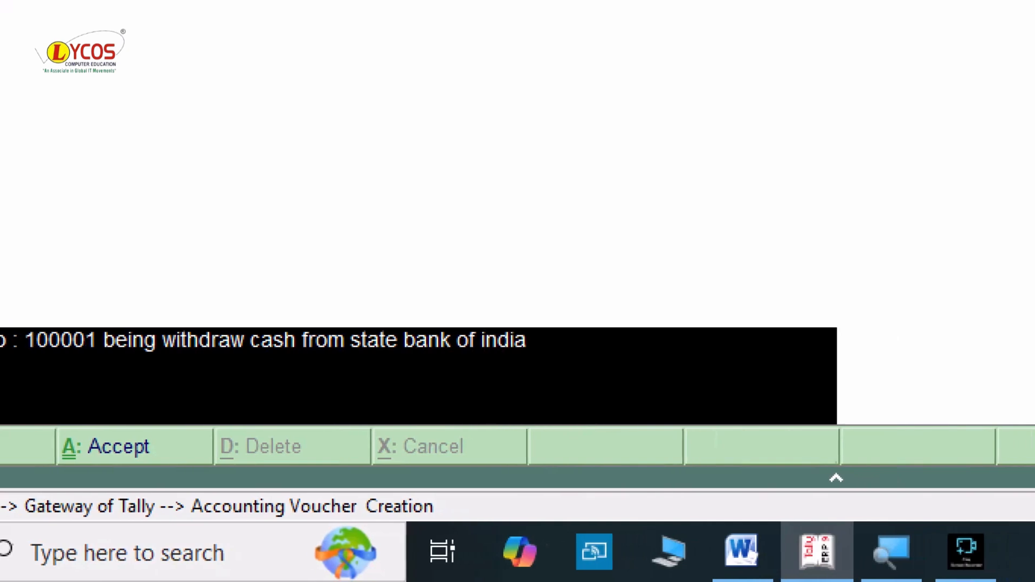
pyautogui.press('Return')
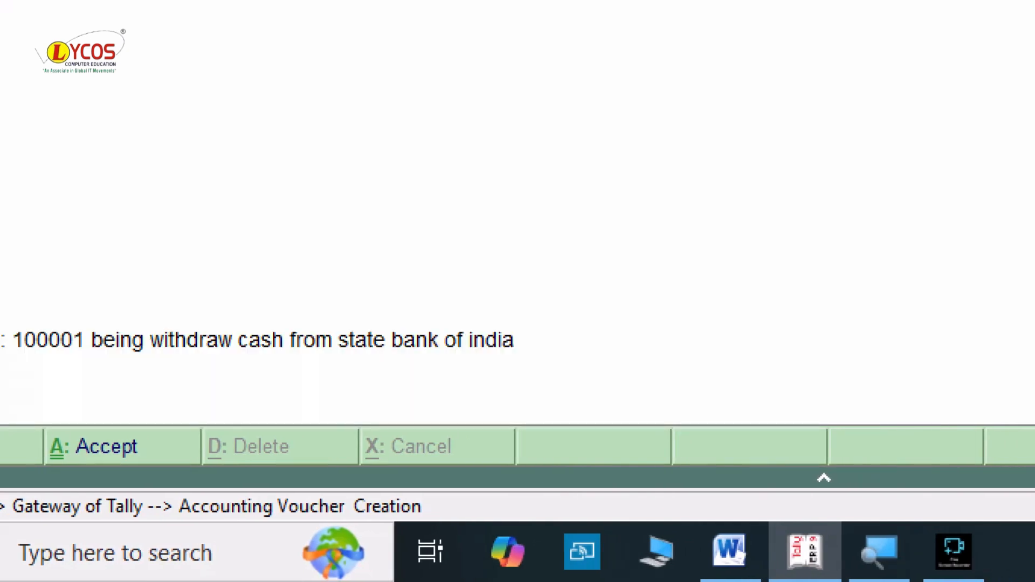
pyautogui.press('Return')
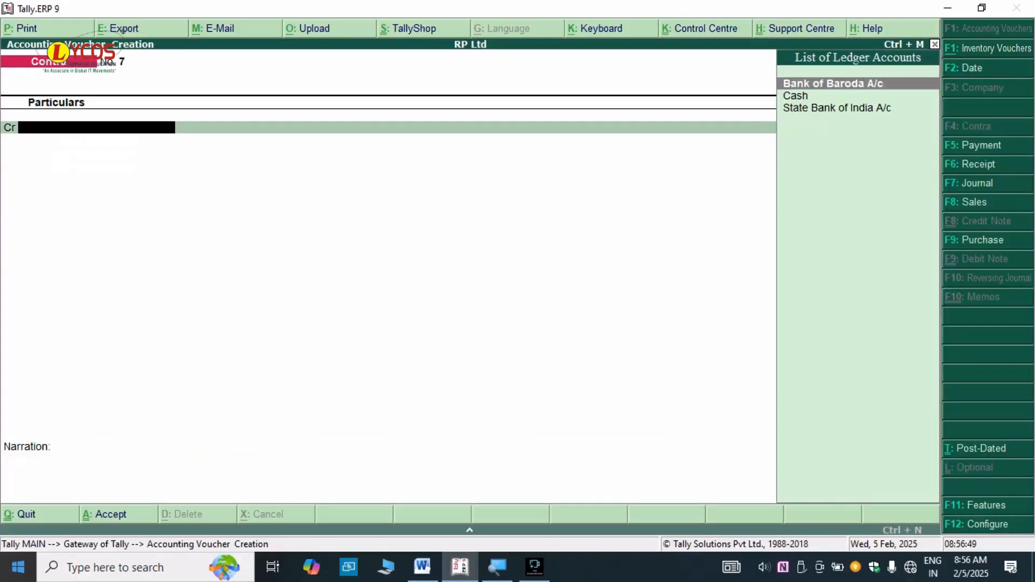
pyautogui.hotkey('alt', 'Tab')
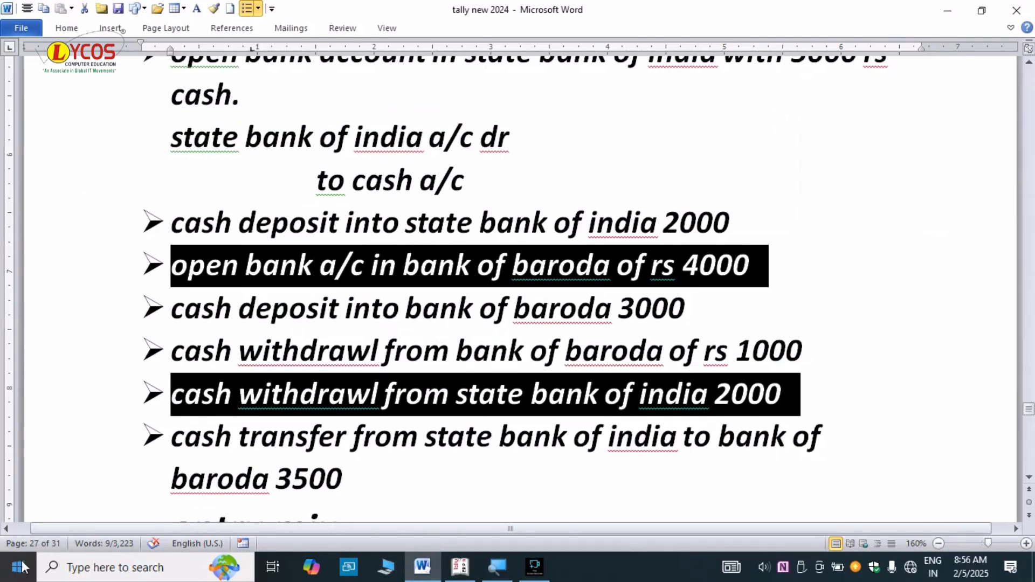
pyautogui.click(377, 472)
pyautogui.moveTo(378, 484); pyautogui.dragTo(198, 444)
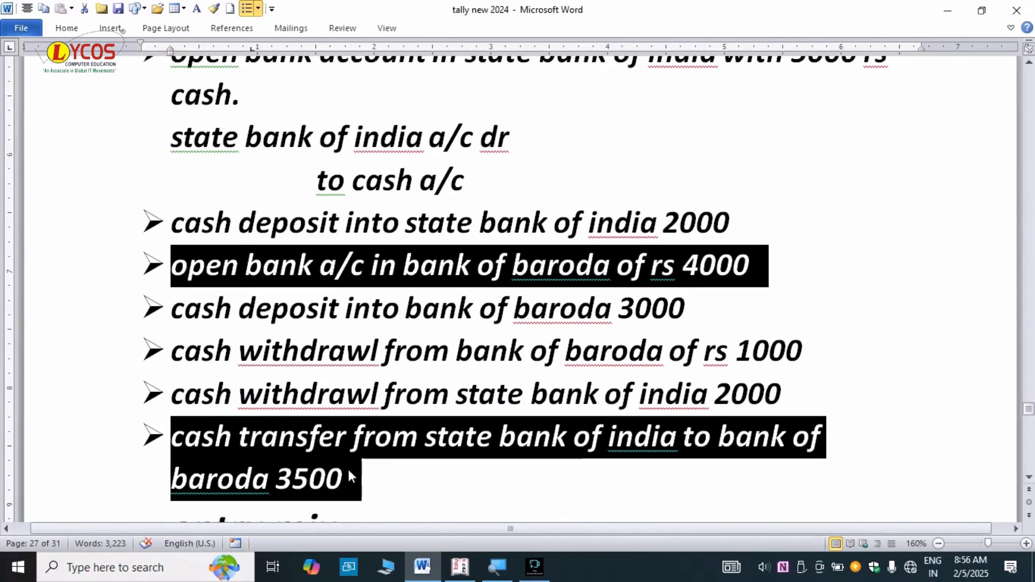
pyautogui.click(381, 469)
pyautogui.moveTo(171, 437); pyautogui.dragTo(549, 464)
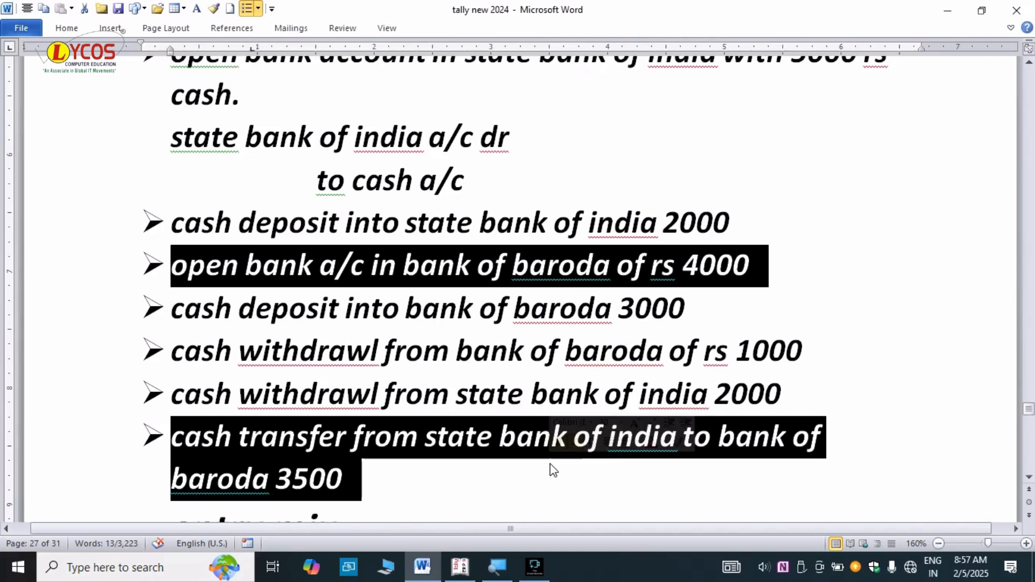
pyautogui.hotkey('alt', 'Tab')
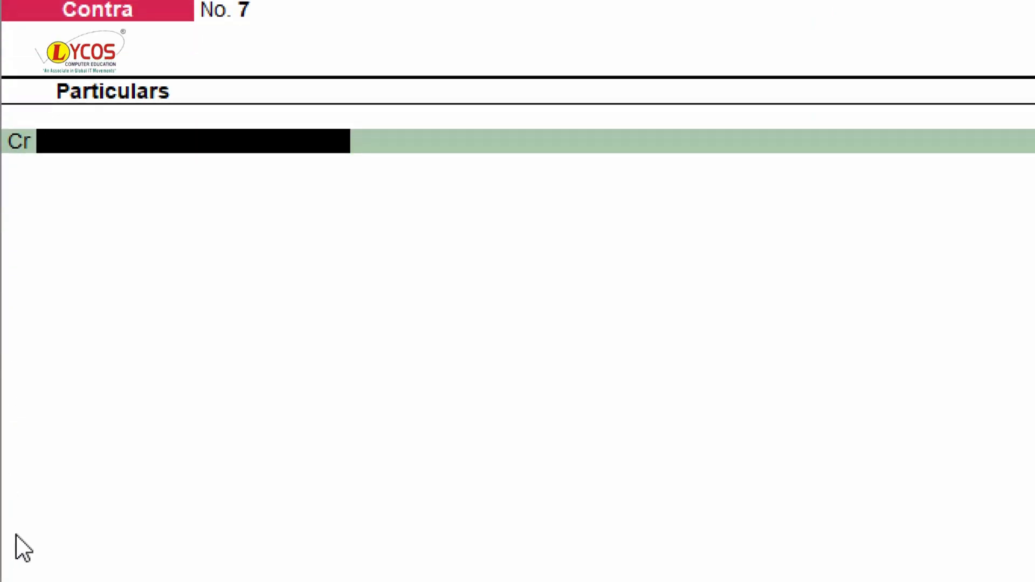
# - Credit State Bank of India A/c with 3,500 and accept the cheque bank allocation
pyautogui.write('State')
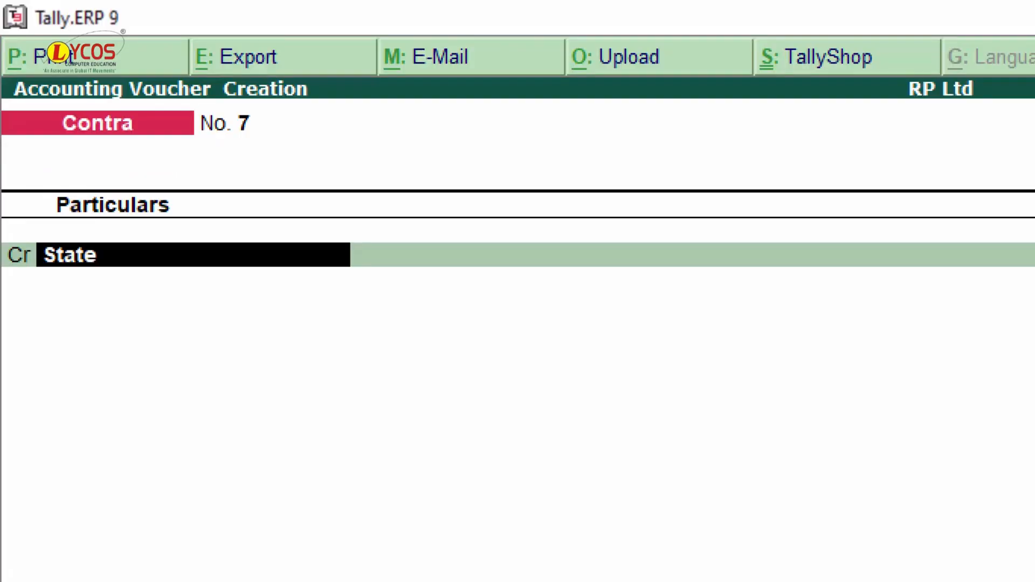
pyautogui.write(' Bank')
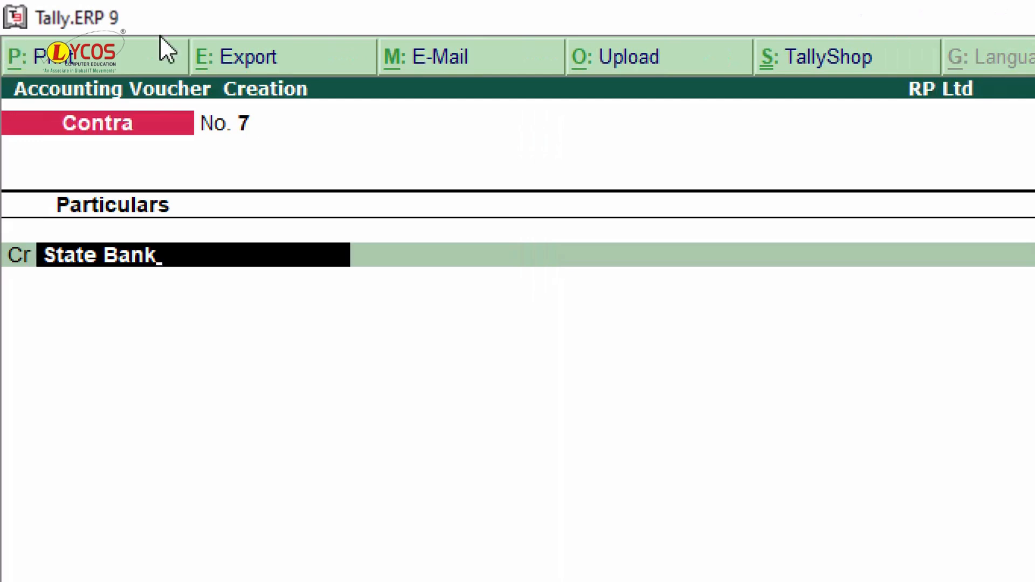
pyautogui.press('Return')
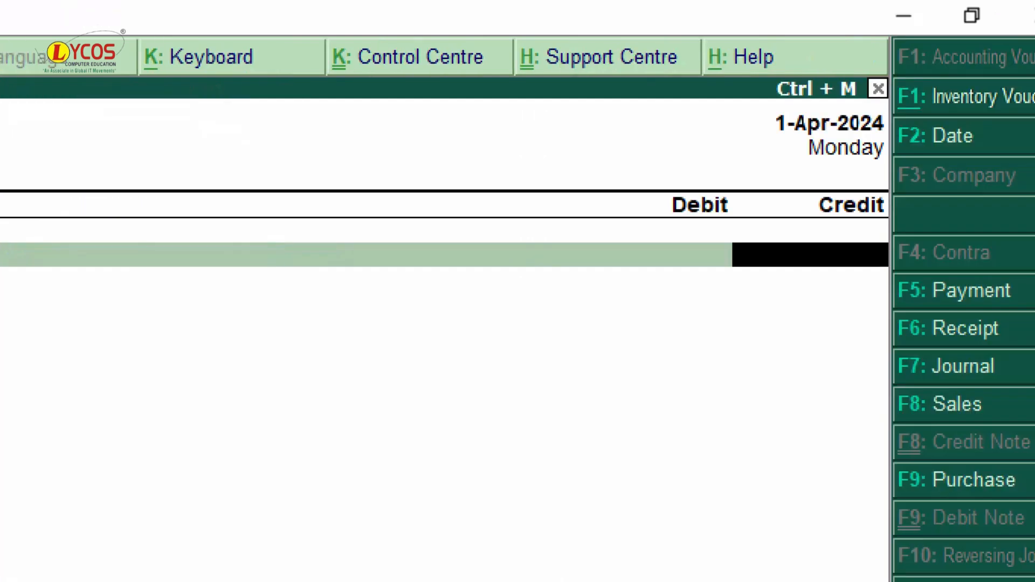
pyautogui.hotkey('alt', 'Tab')
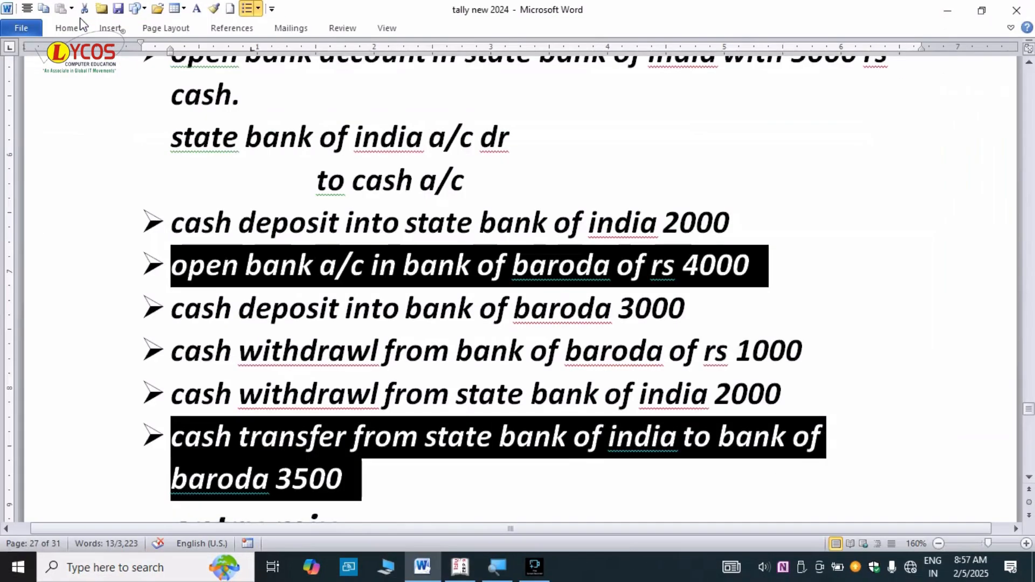
pyautogui.hotkey('alt', 'Tab')
pyautogui.write('3,5')
pyautogui.write('00')
pyautogui.press('Return')
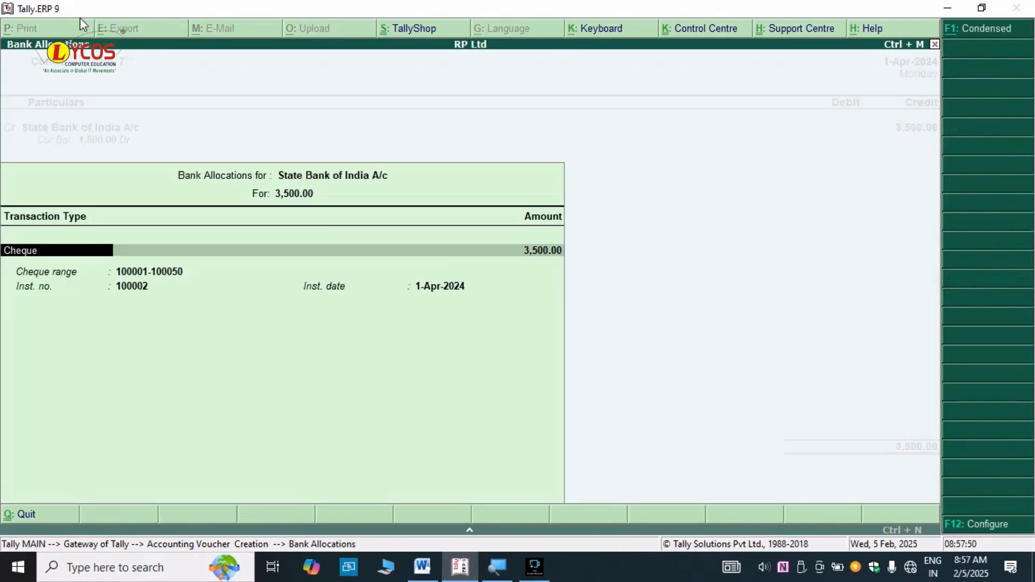
pyautogui.press('Return')
pyautogui.press('Return')
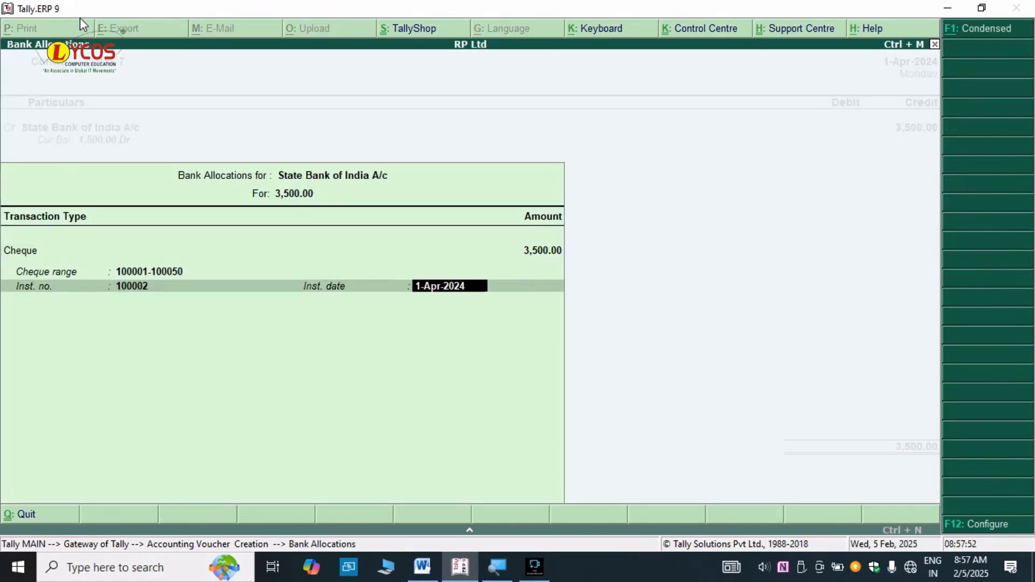
pyautogui.press('Return')
pyautogui.press('Return')
pyautogui.press('Return')
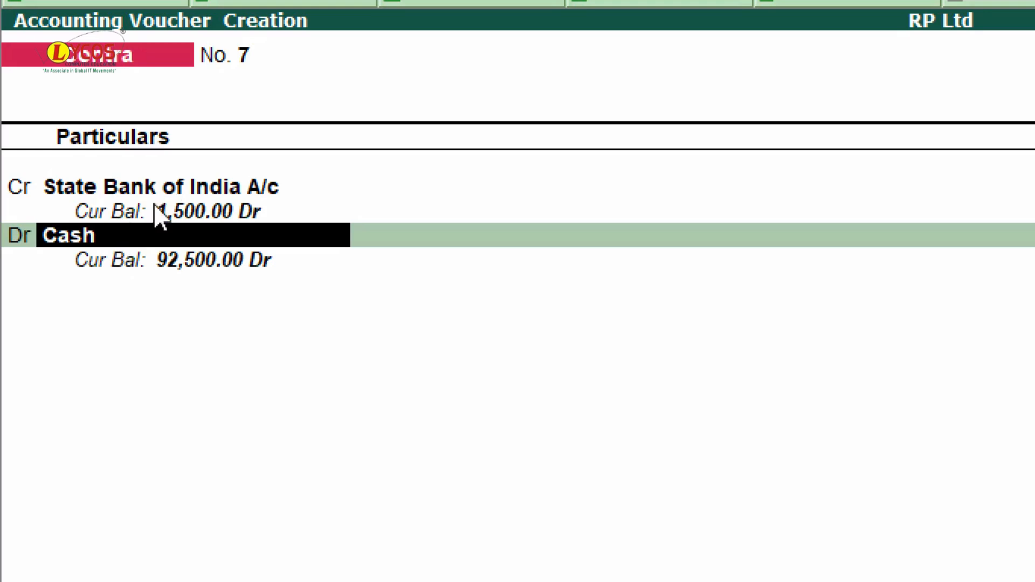
# - Debit Bank of Baroda A/c with the matching 3,500.00
pyautogui.write('Bank')
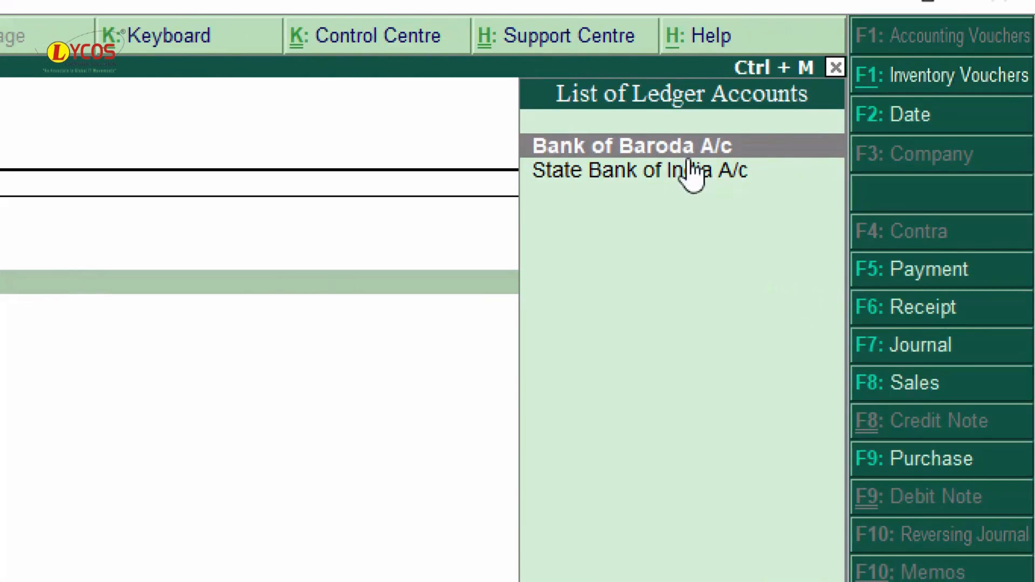
pyautogui.press('Return')
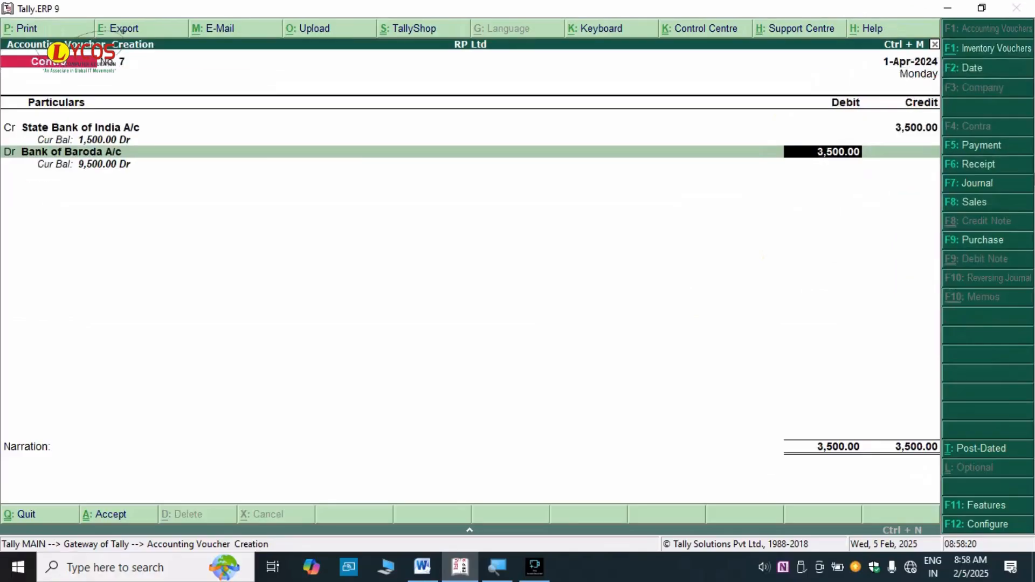
pyautogui.press('Return')
pyautogui.press('Return')
pyautogui.press('Return')
pyautogui.press('Return')
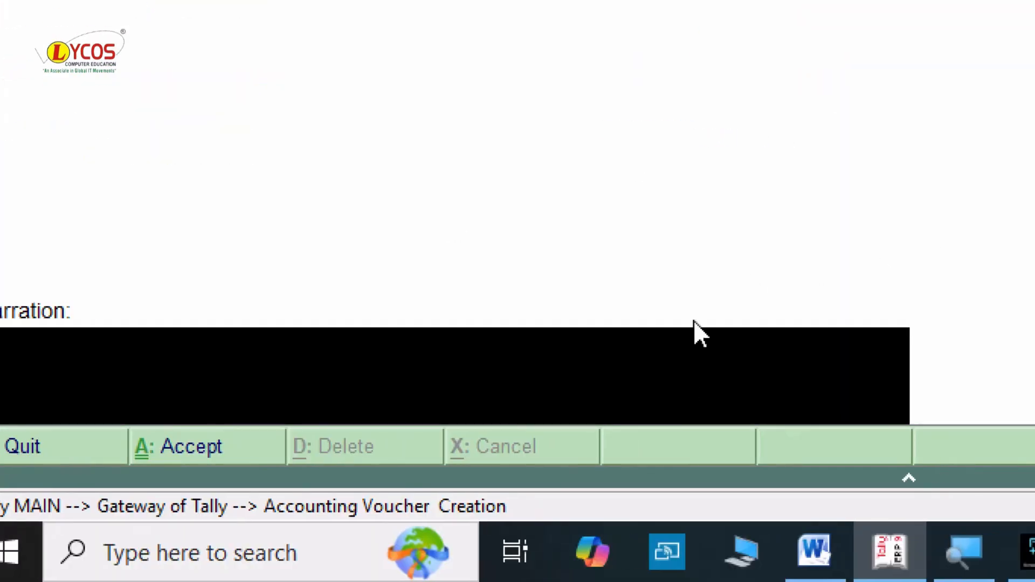
# - Enter narration 'being transfer amount state bank of india to bank of baroda' and save voucher No. 7
pyautogui.write('being transfer')
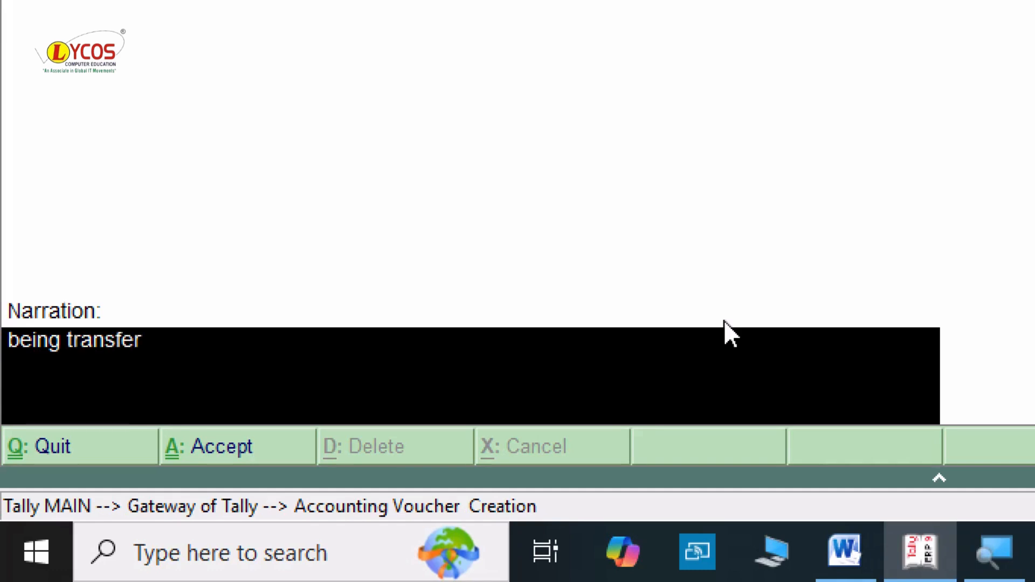
pyautogui.write(' amount')
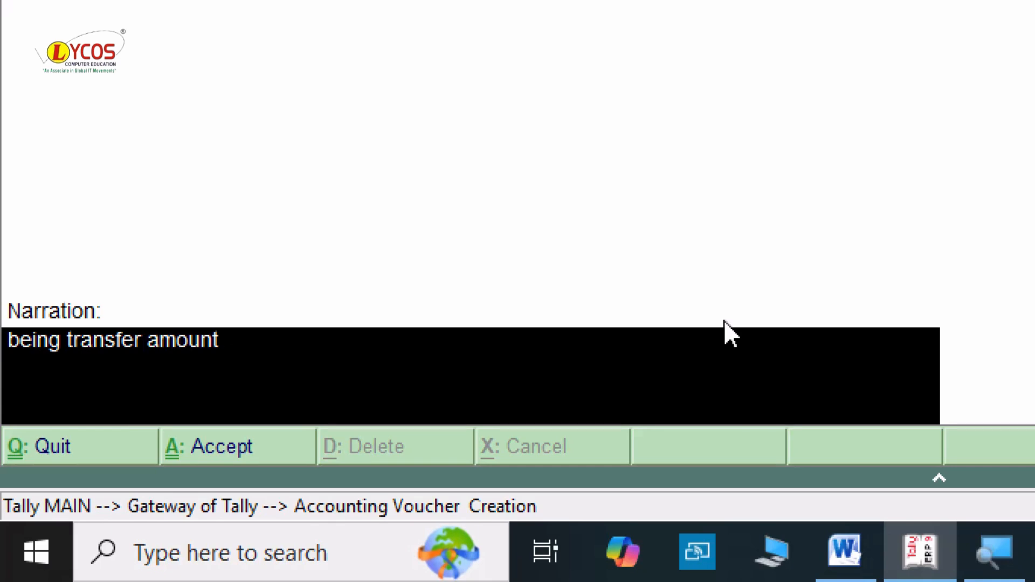
pyautogui.write(' state')
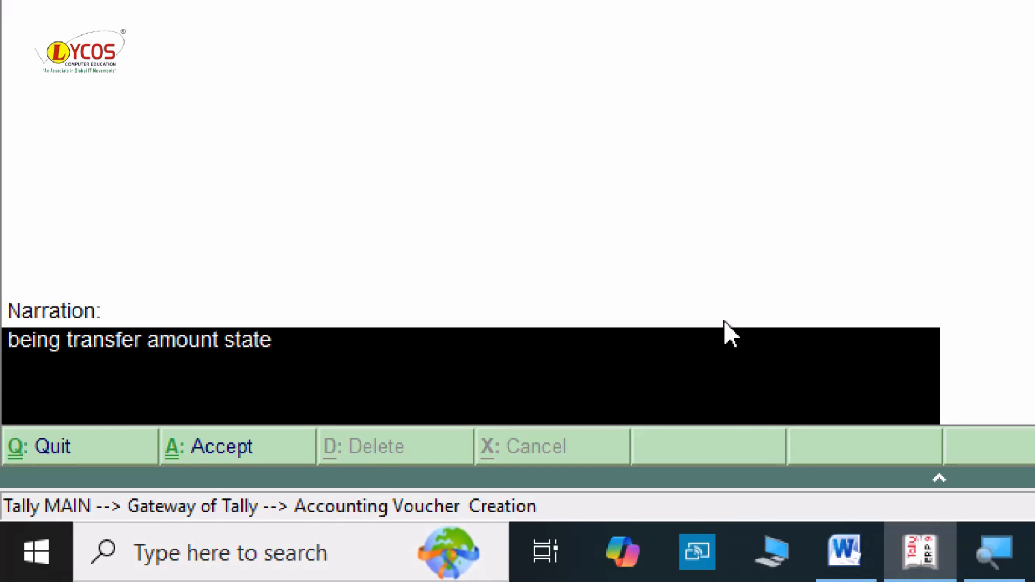
pyautogui.write(' bank of')
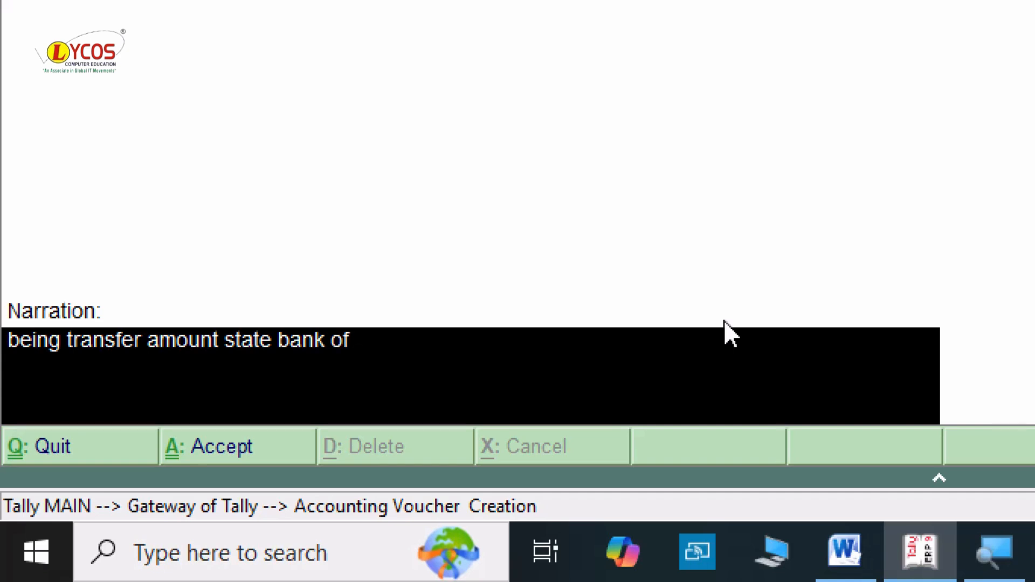
pyautogui.write(' inmdia')
pyautogui.press('BackSpace')
pyautogui.press('BackSpace')
pyautogui.press('BackSpace')
pyautogui.press('BackSpace')
pyautogui.write('dia to')
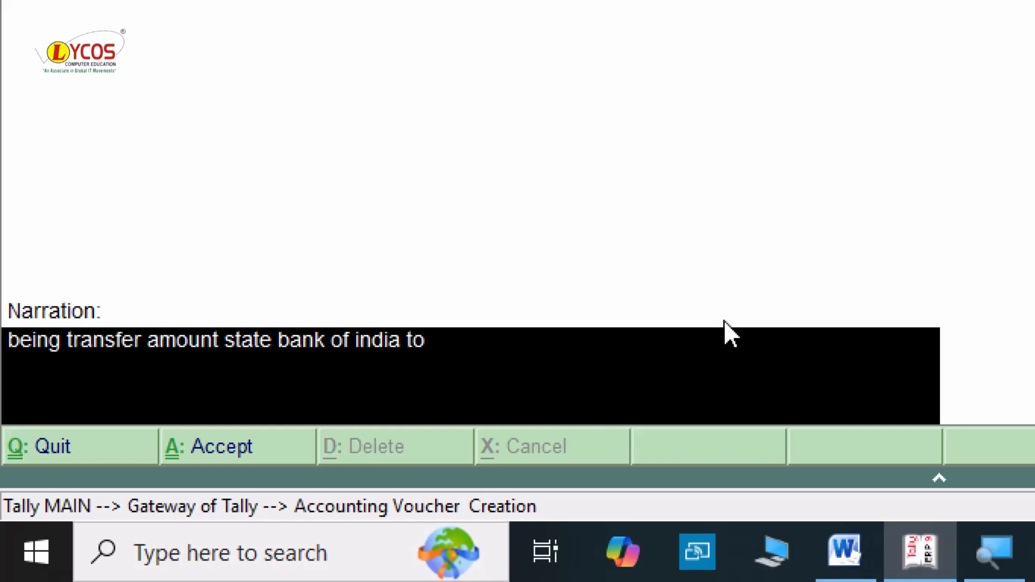
pyautogui.write(' bank')
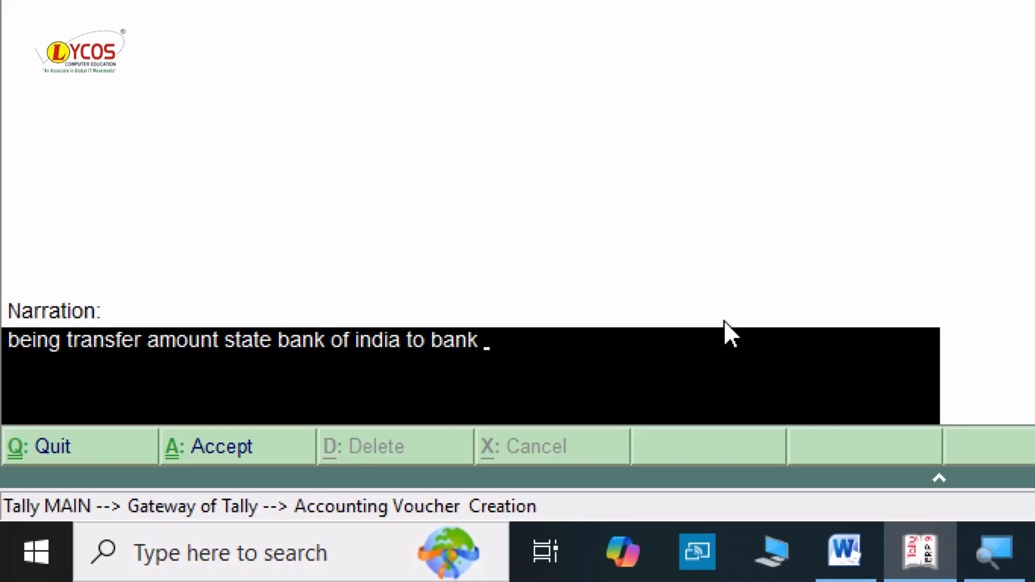
pyautogui.write(' of')
pyautogui.write(' barod')
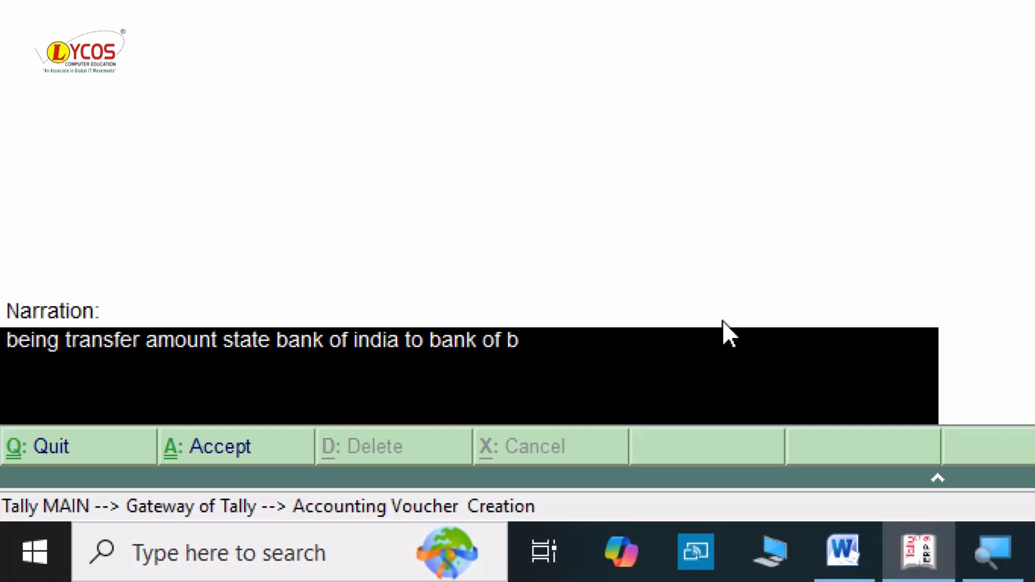
pyautogui.write('a')
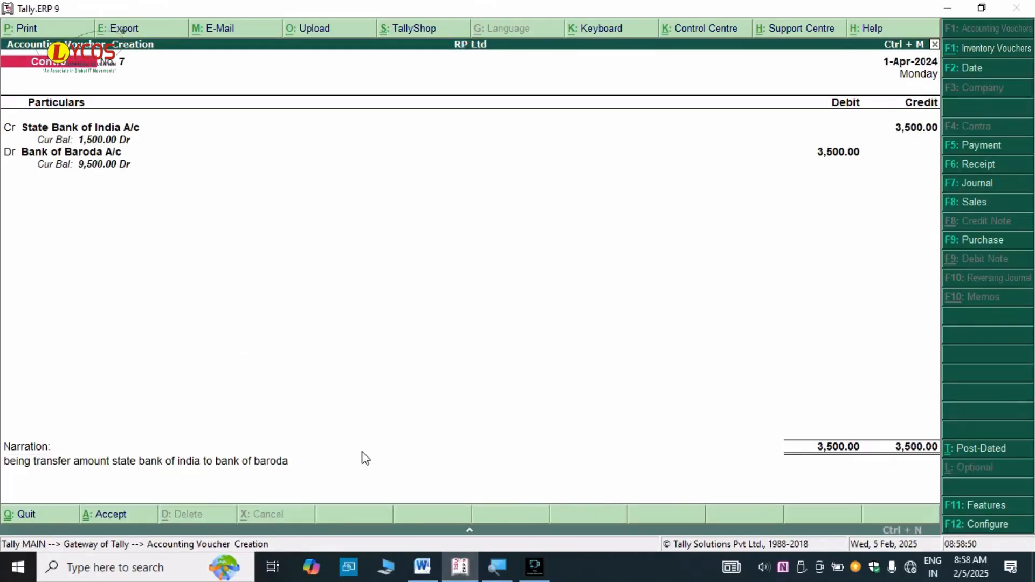
pyautogui.press('Return')
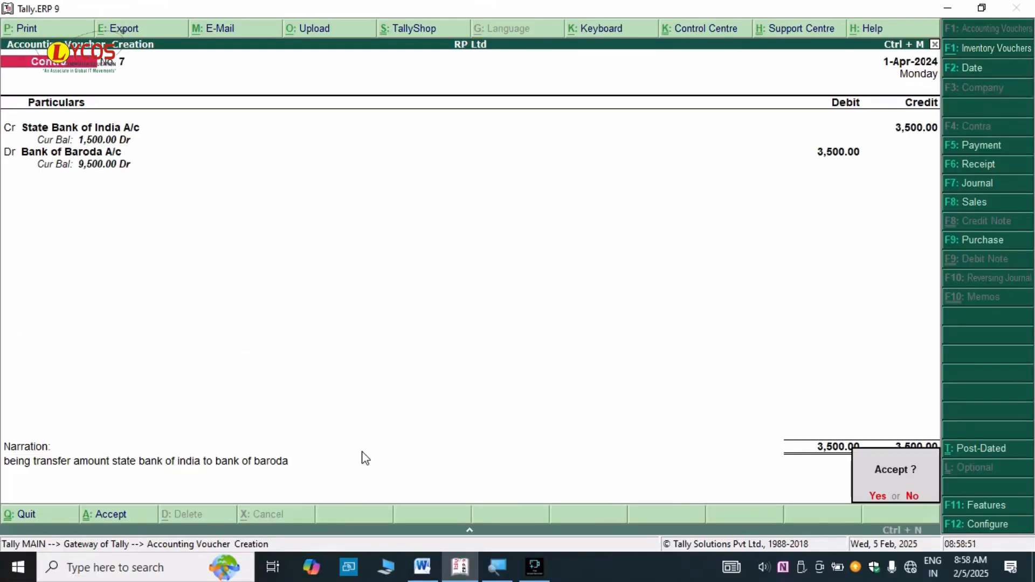
pyautogui.press('Return')
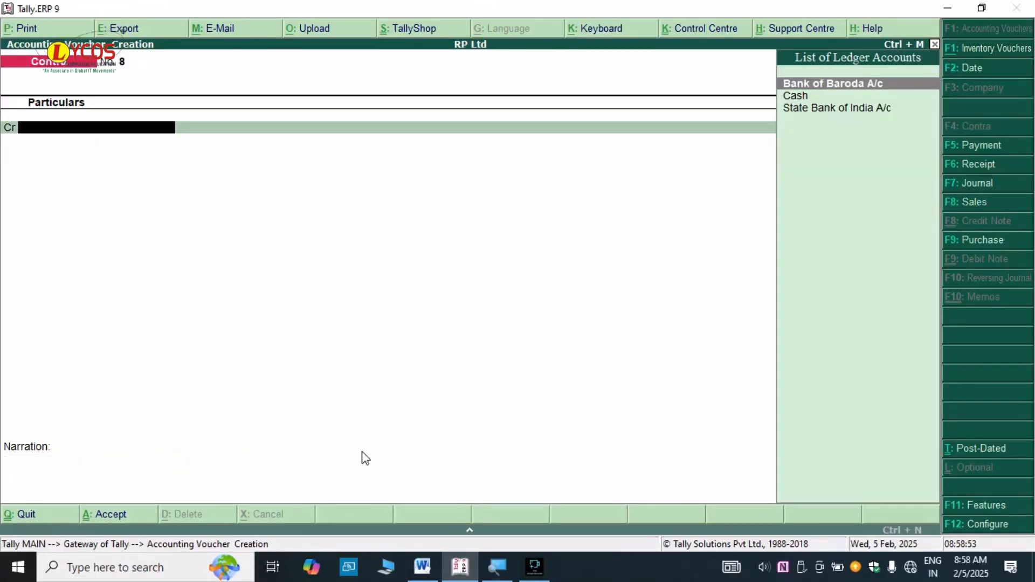
pyautogui.hotkey('alt', 'Tab')
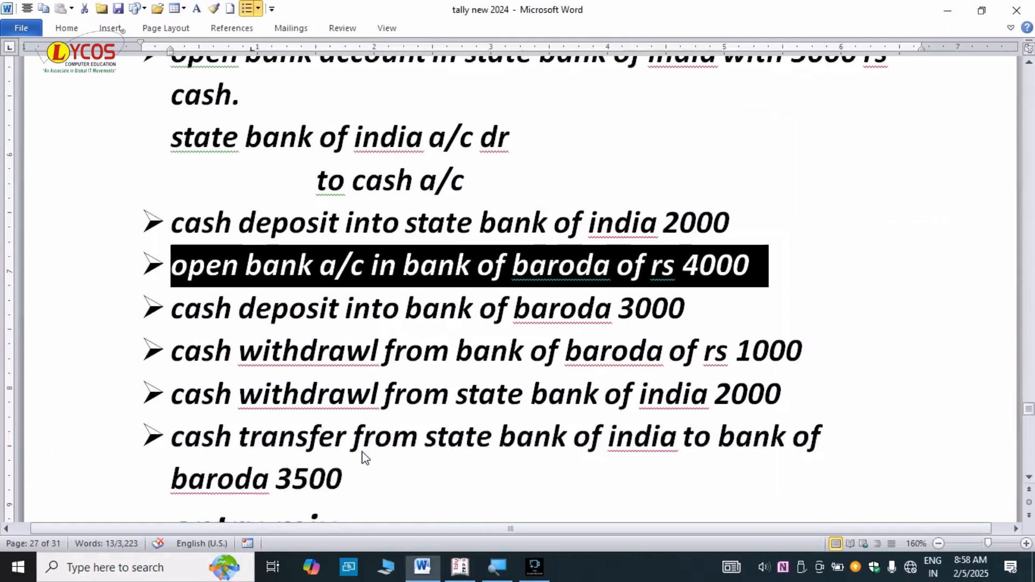
pyautogui.hotkey('alt', 'Tab')
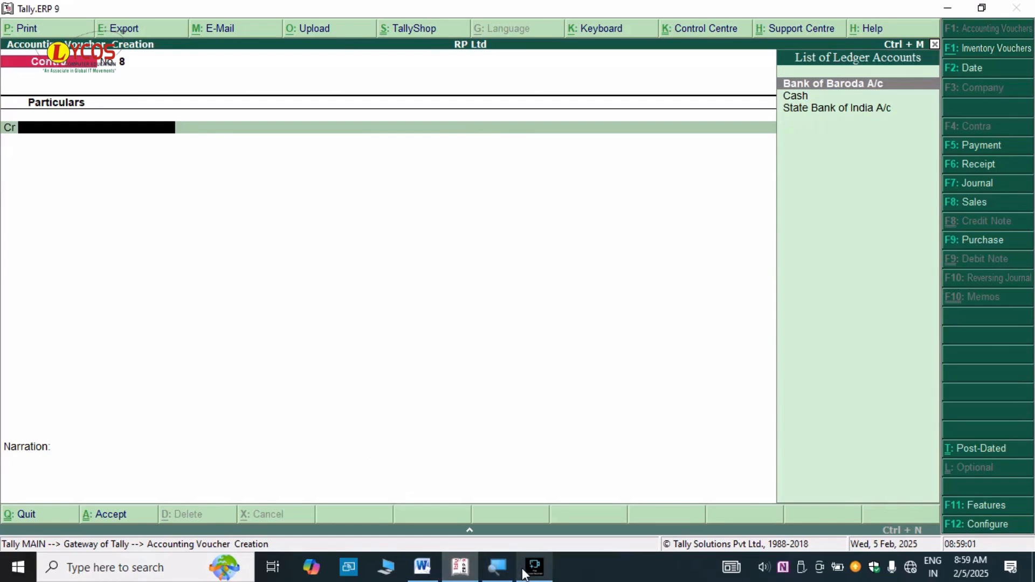
pyautogui.moveTo(523, 571)
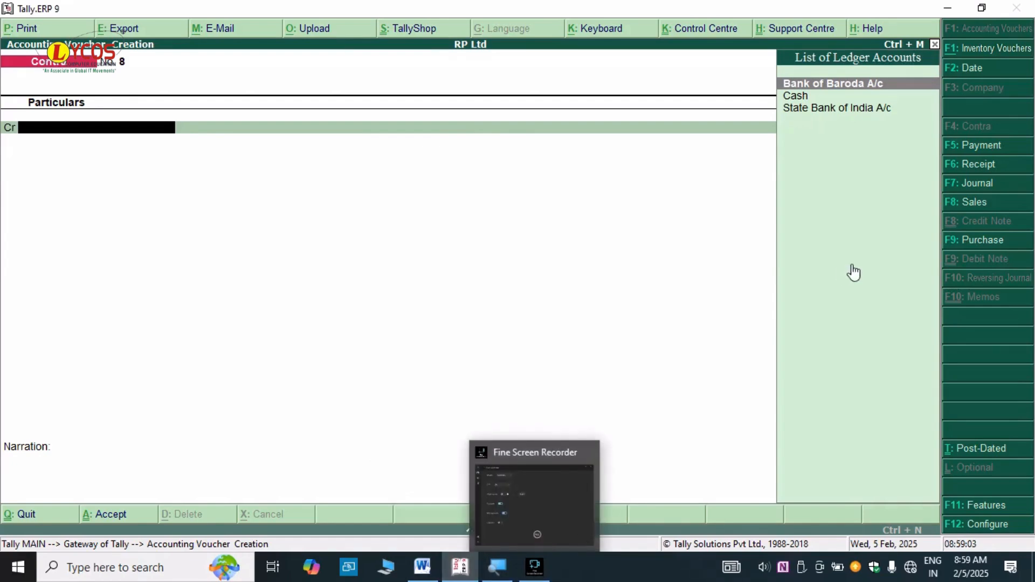
pyautogui.click(533, 566)
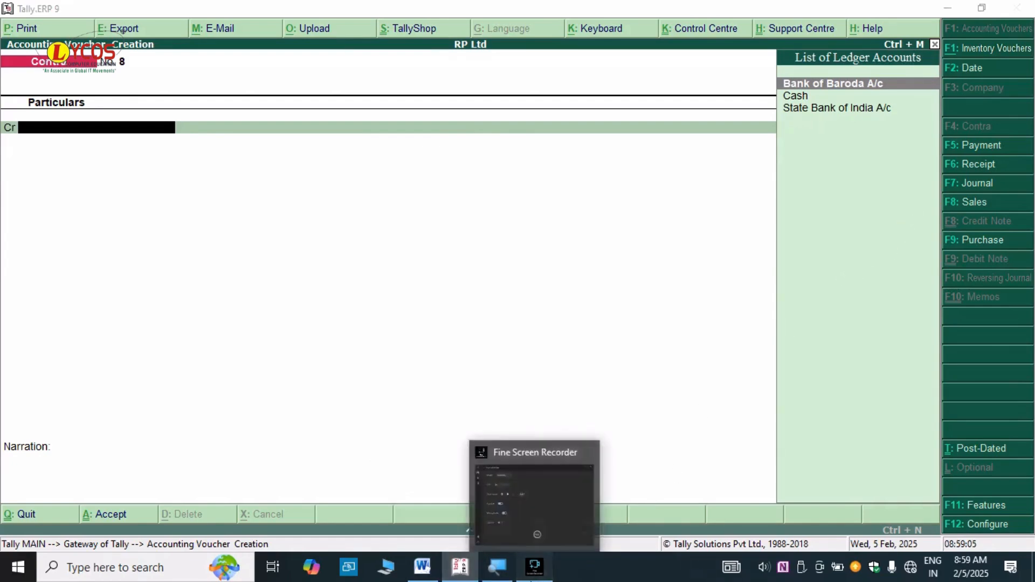